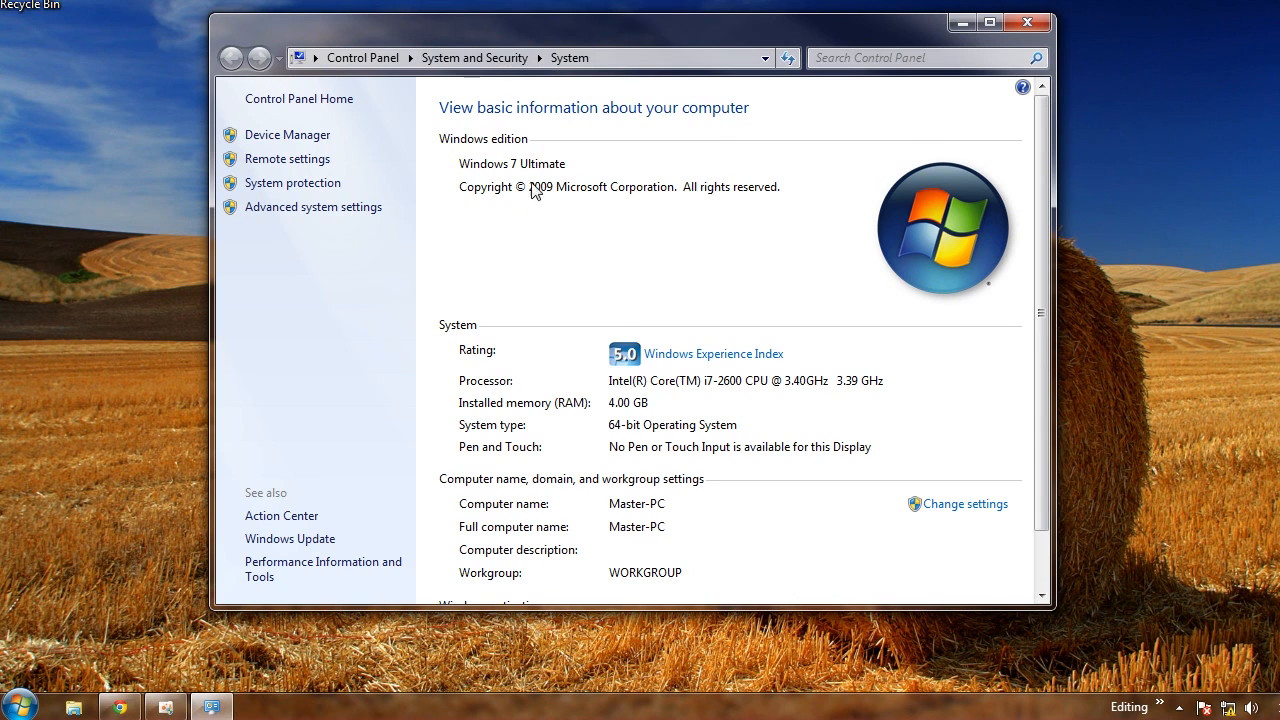
Open the XP computer's My Computer properties, then close the Windows 7 System window
{"action": "left_click_drag", "start_coordinate": [676, 27], "coordinate": [508, 68]}
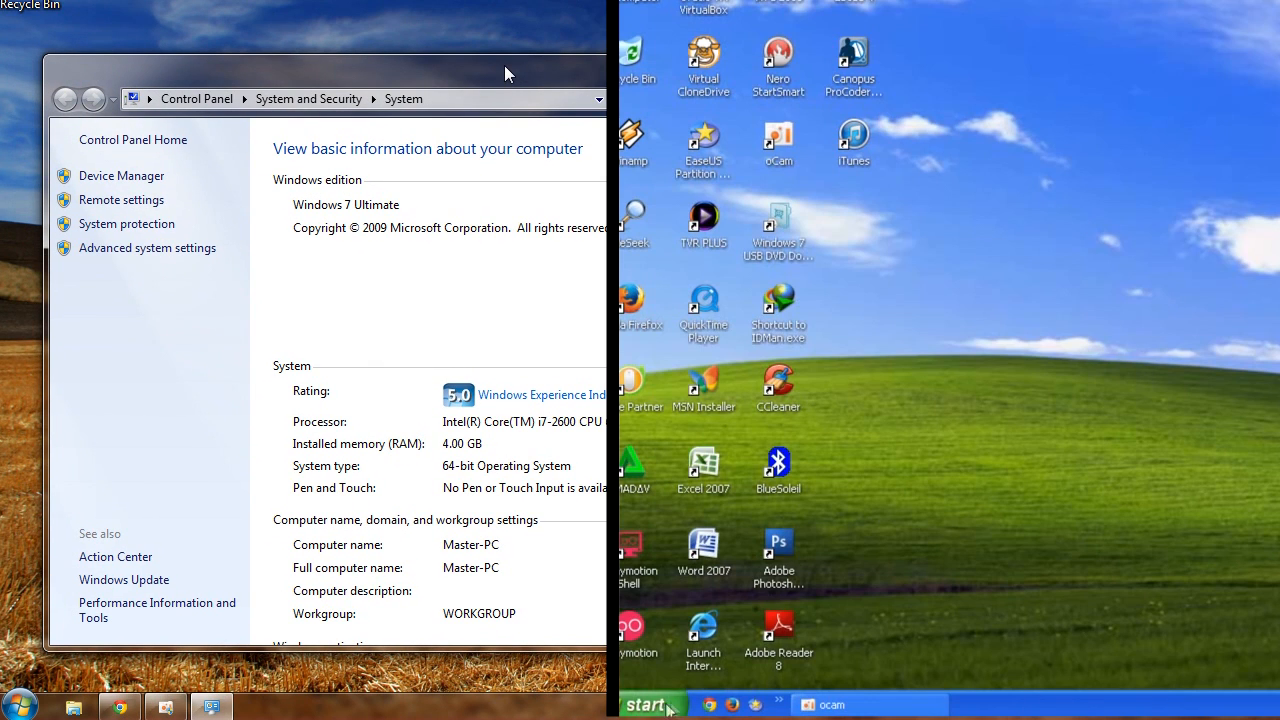
{"action": "left_click", "coordinate": [660, 705]}
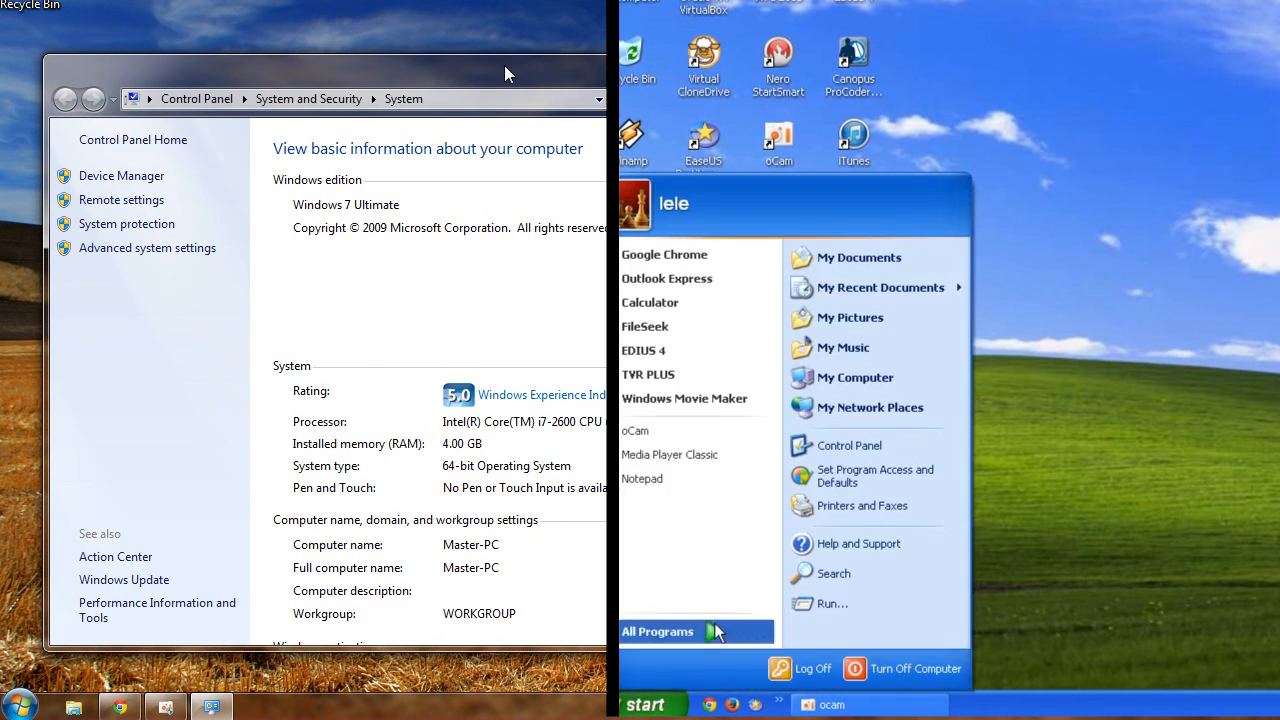
{"action": "right_click", "coordinate": [857, 377]}
{"action": "left_click", "coordinate": [943, 592]}
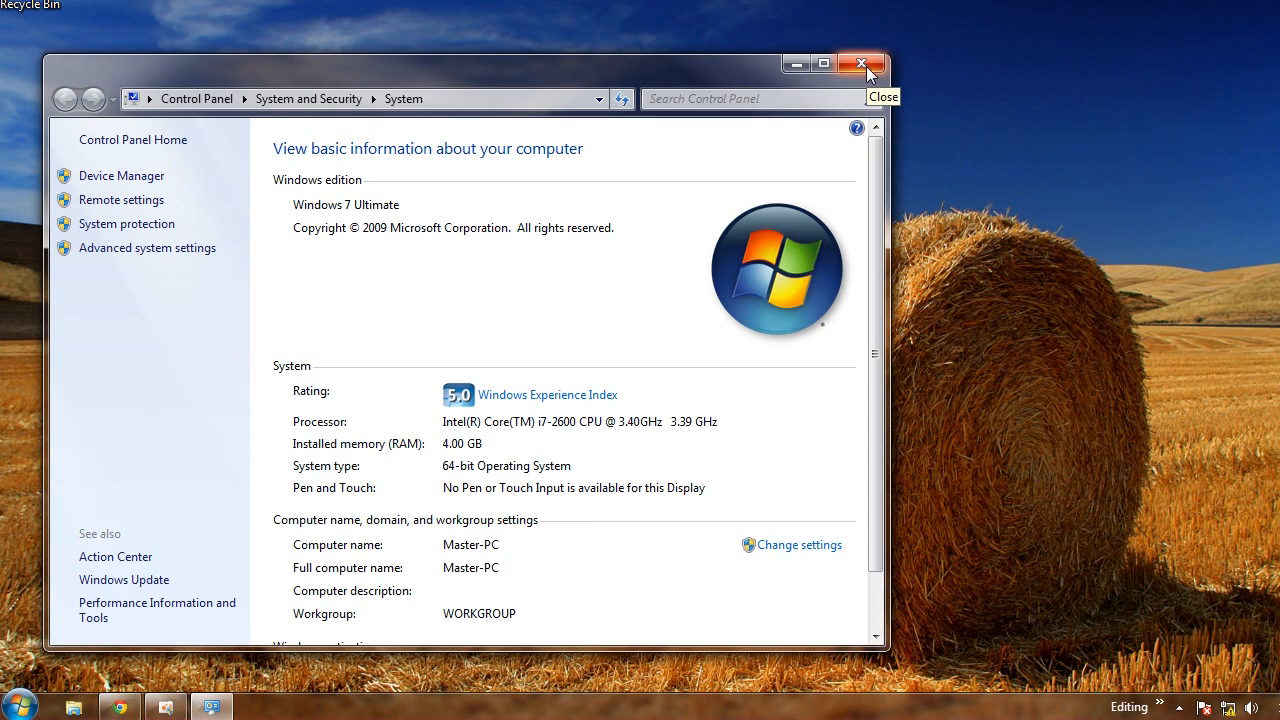
{"action": "left_click", "coordinate": [866, 66]}
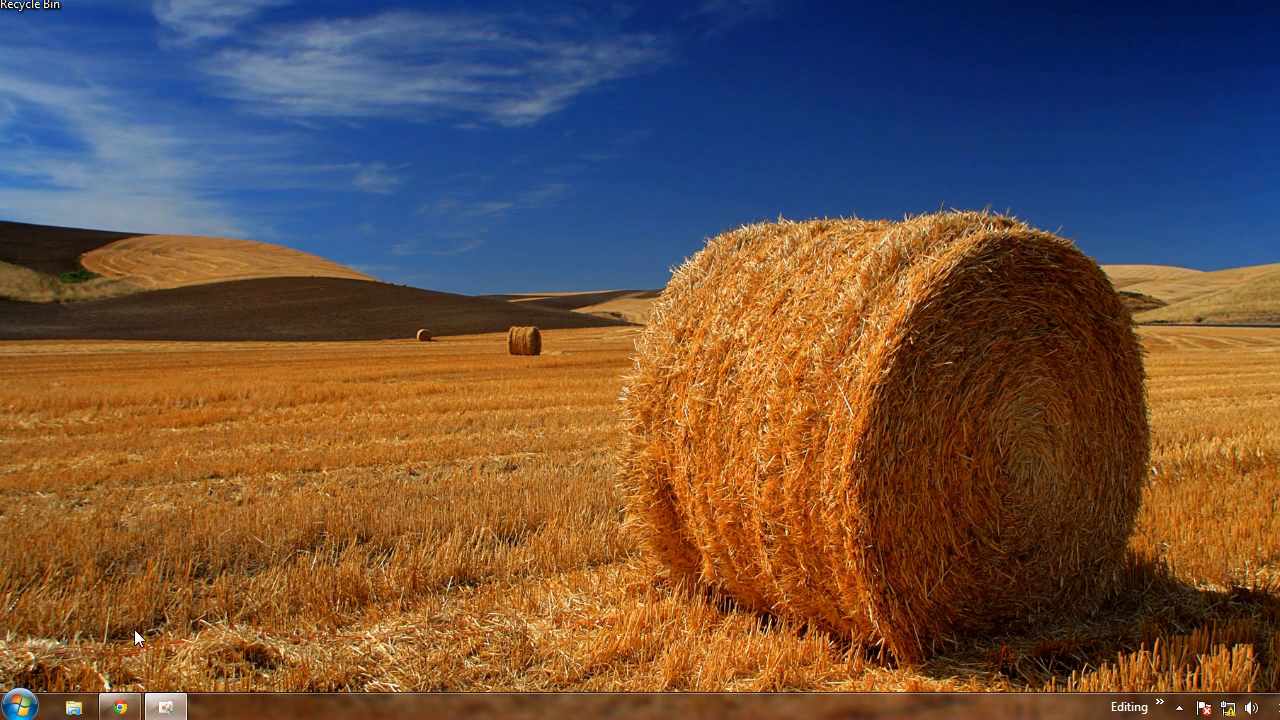
Open Local Disk (D:) in Windows Explorer and create a new folder named test
{"action": "left_click", "coordinate": [74, 708]}
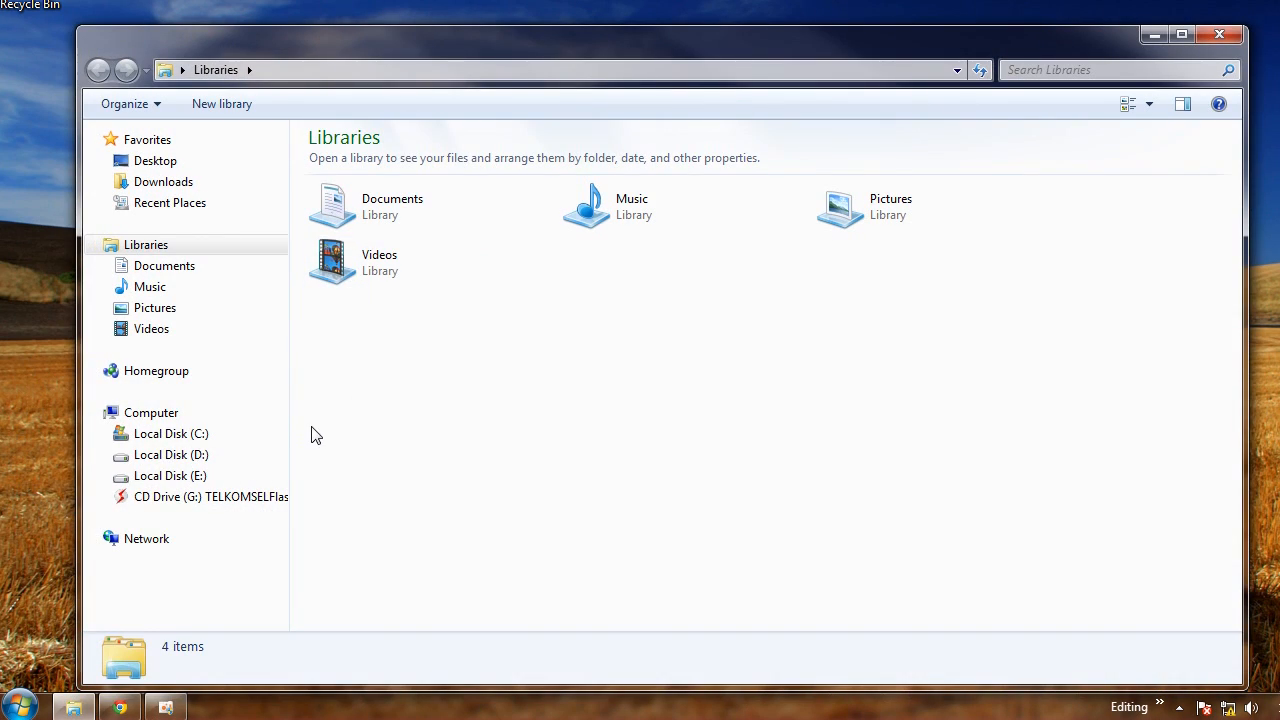
{"action": "left_click", "coordinate": [160, 456]}
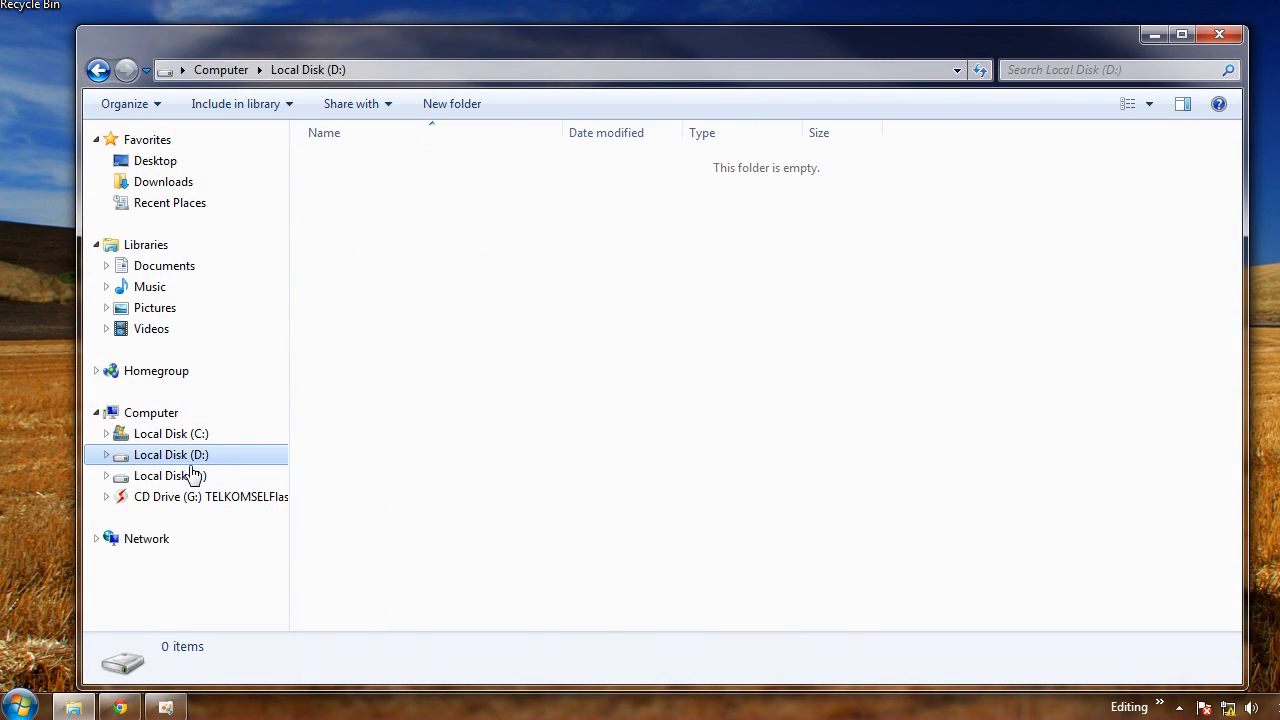
{"action": "left_click", "coordinate": [467, 103]}
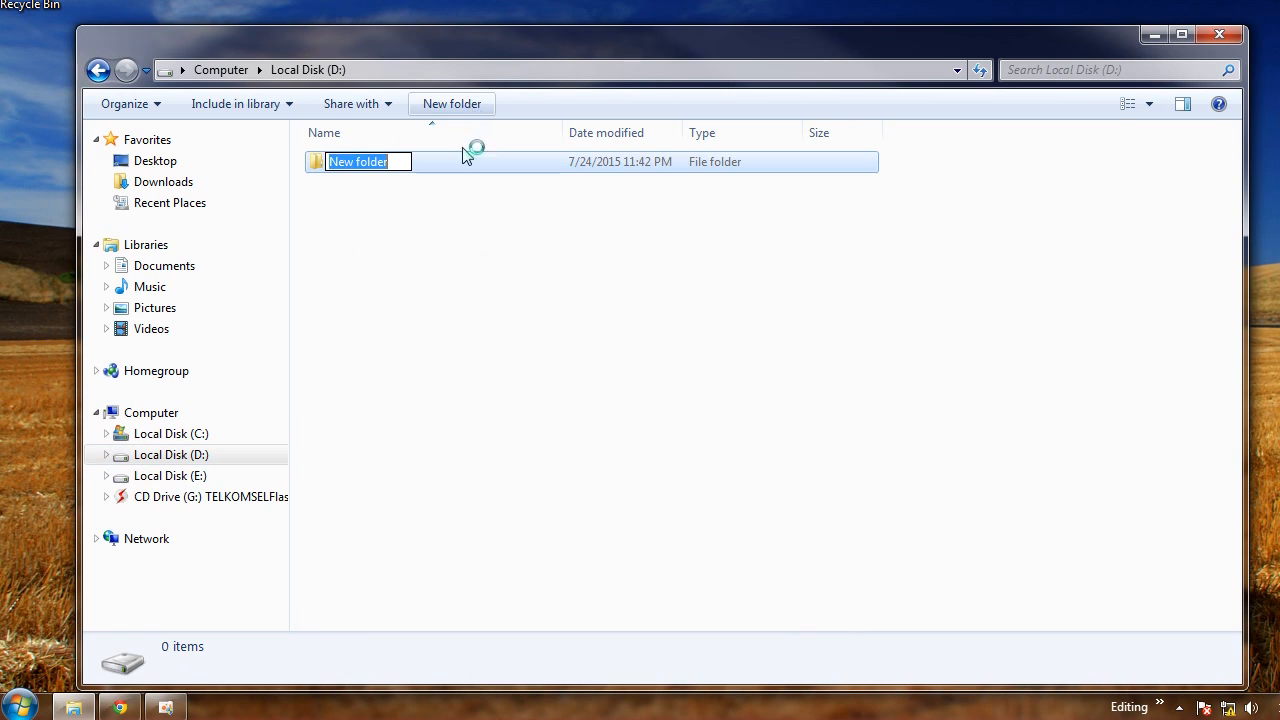
{"action": "type", "text": "test"}
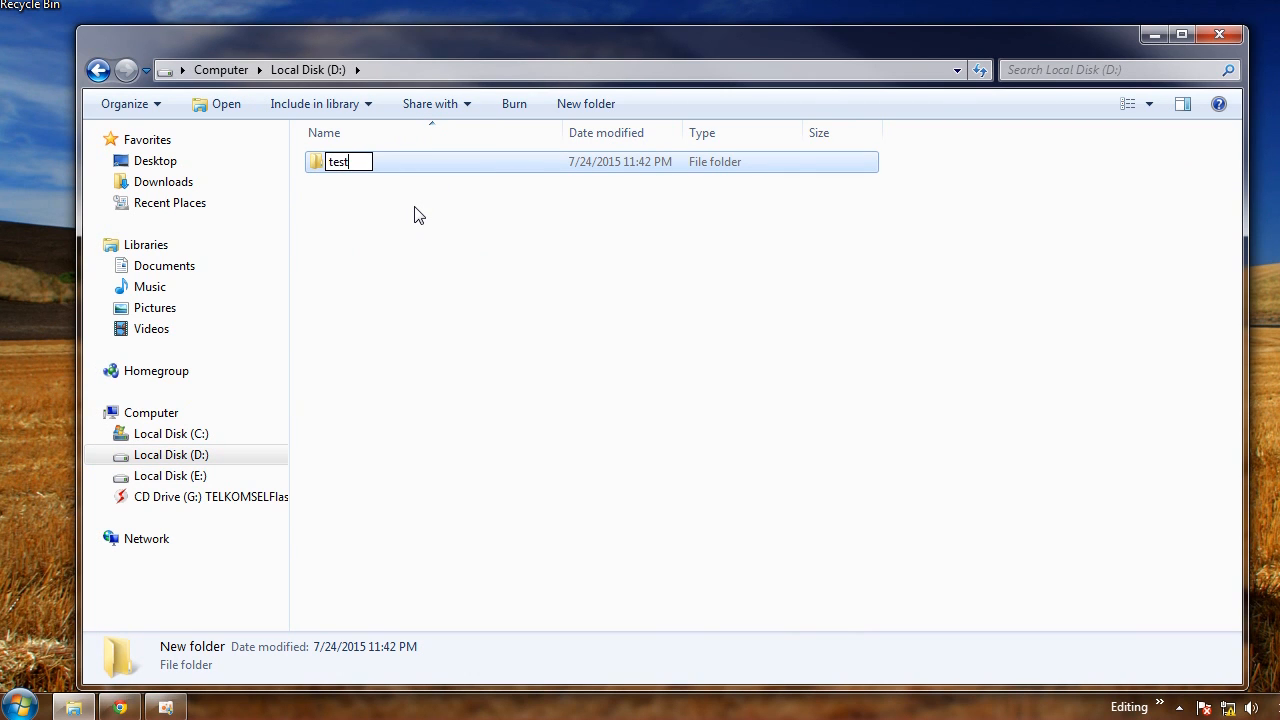
{"action": "key", "text": "Return"}
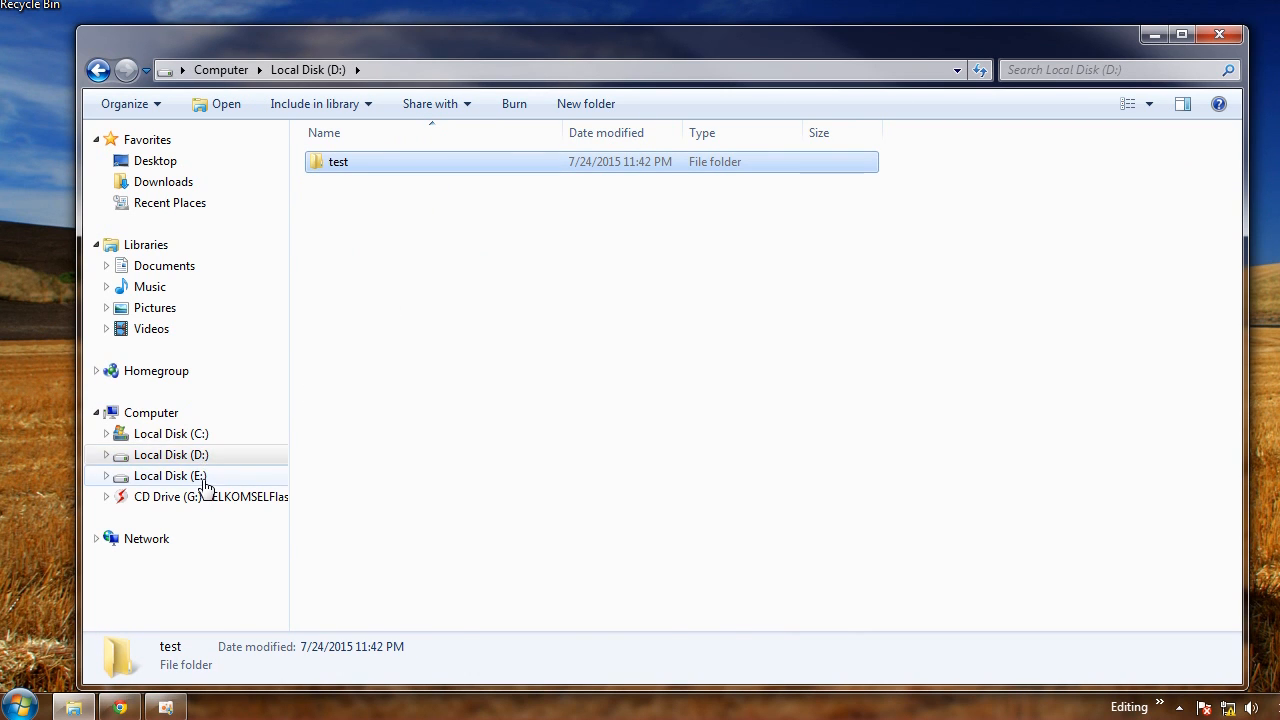
Create a new folder named test2 on Local Disk (E:) and refresh the folder view
{"action": "left_click", "coordinate": [172, 476]}
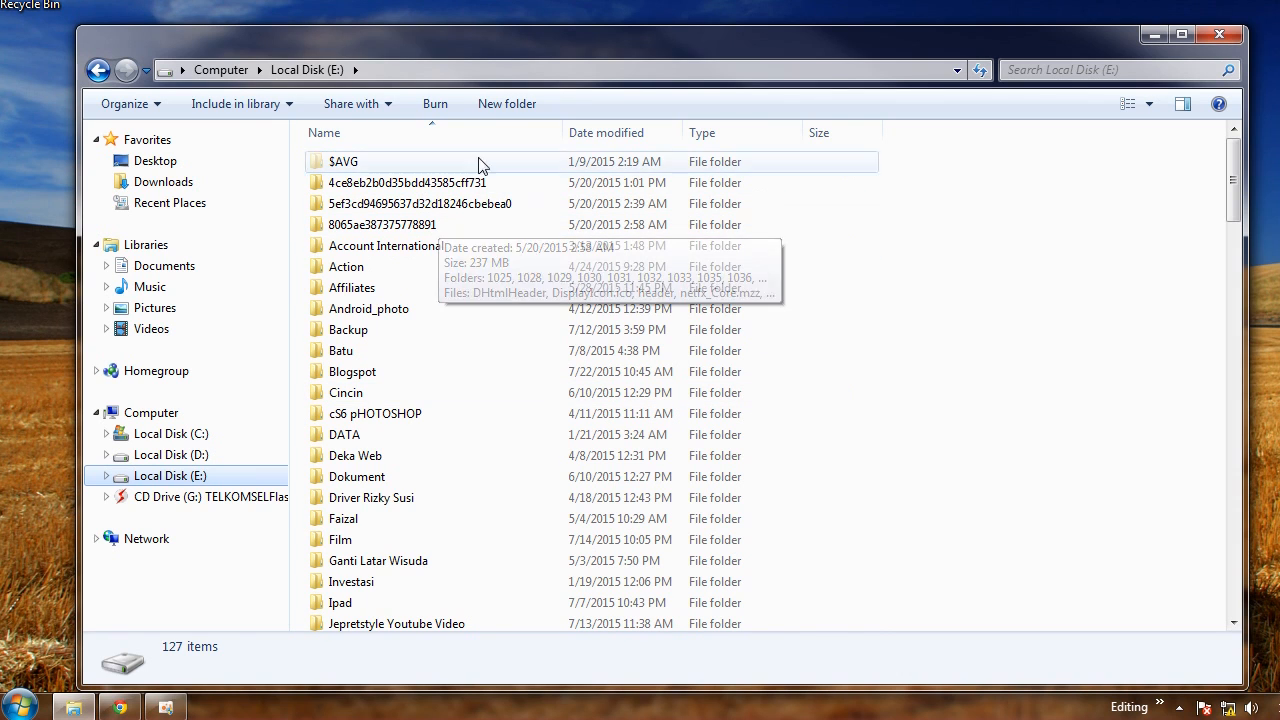
{"action": "left_click", "coordinate": [509, 108]}
{"action": "type", "text": "test2"}
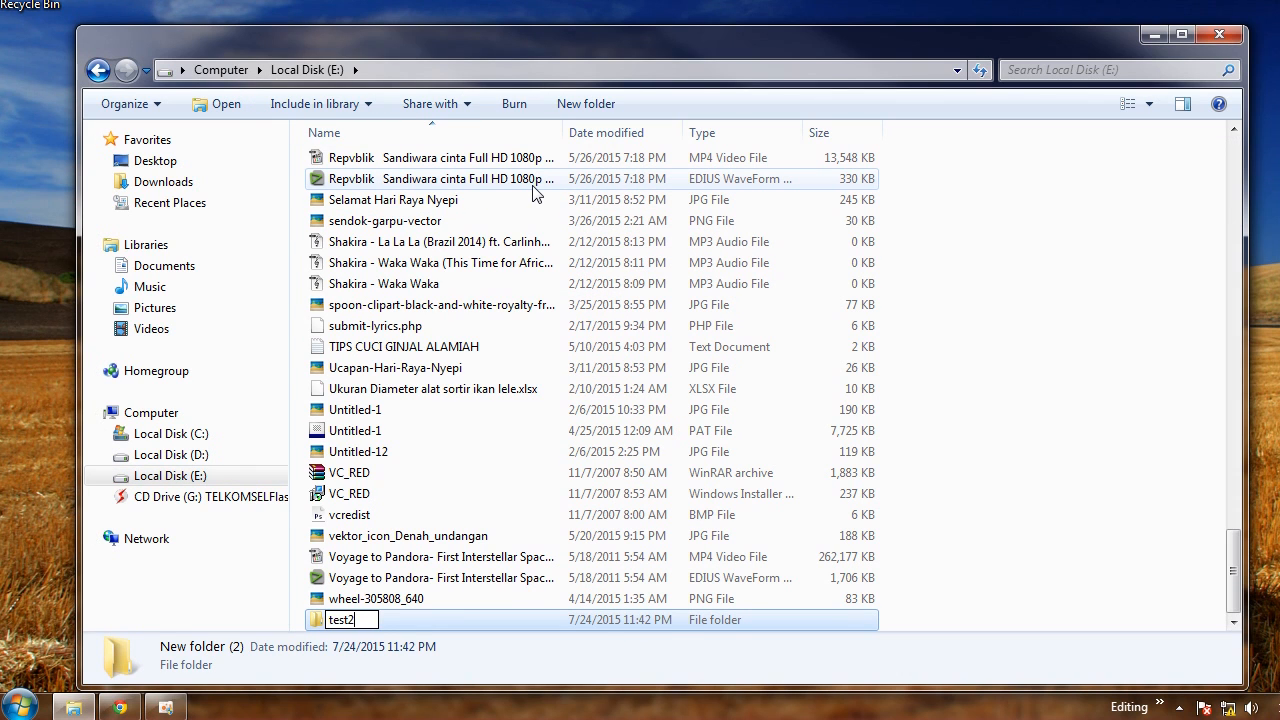
{"action": "key", "text": "Return"}
{"action": "right_click", "coordinate": [1045, 255]}
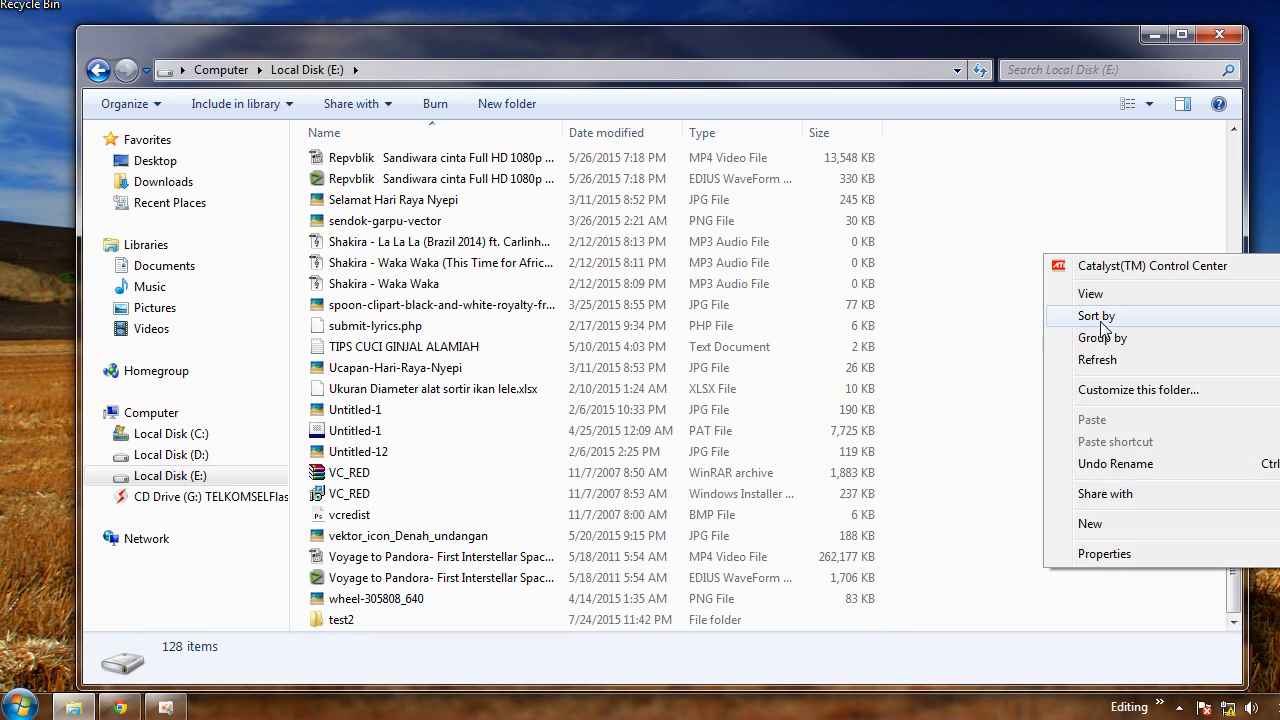
{"action": "left_click", "coordinate": [1118, 362]}
Create a new folder named test3 on Local Disk (C:) and refresh the folder view
{"action": "left_click", "coordinate": [195, 435]}
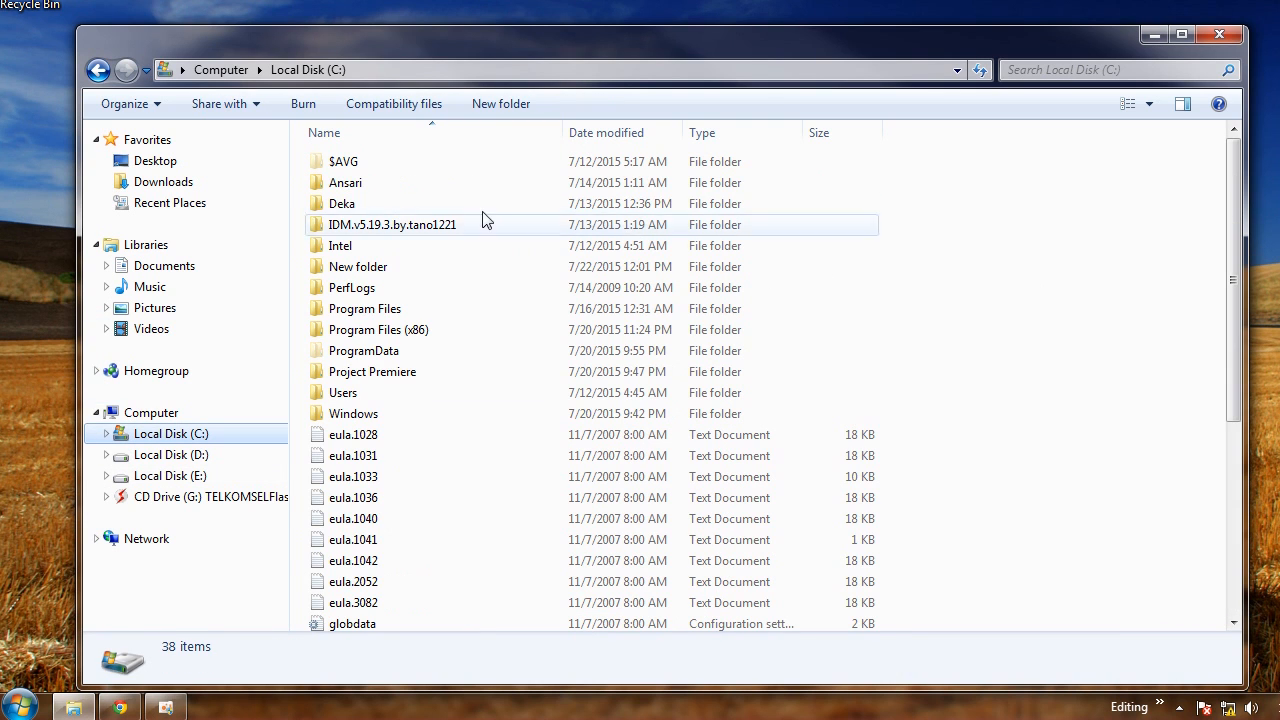
{"action": "left_click", "coordinate": [482, 104]}
{"action": "type", "text": "test"}
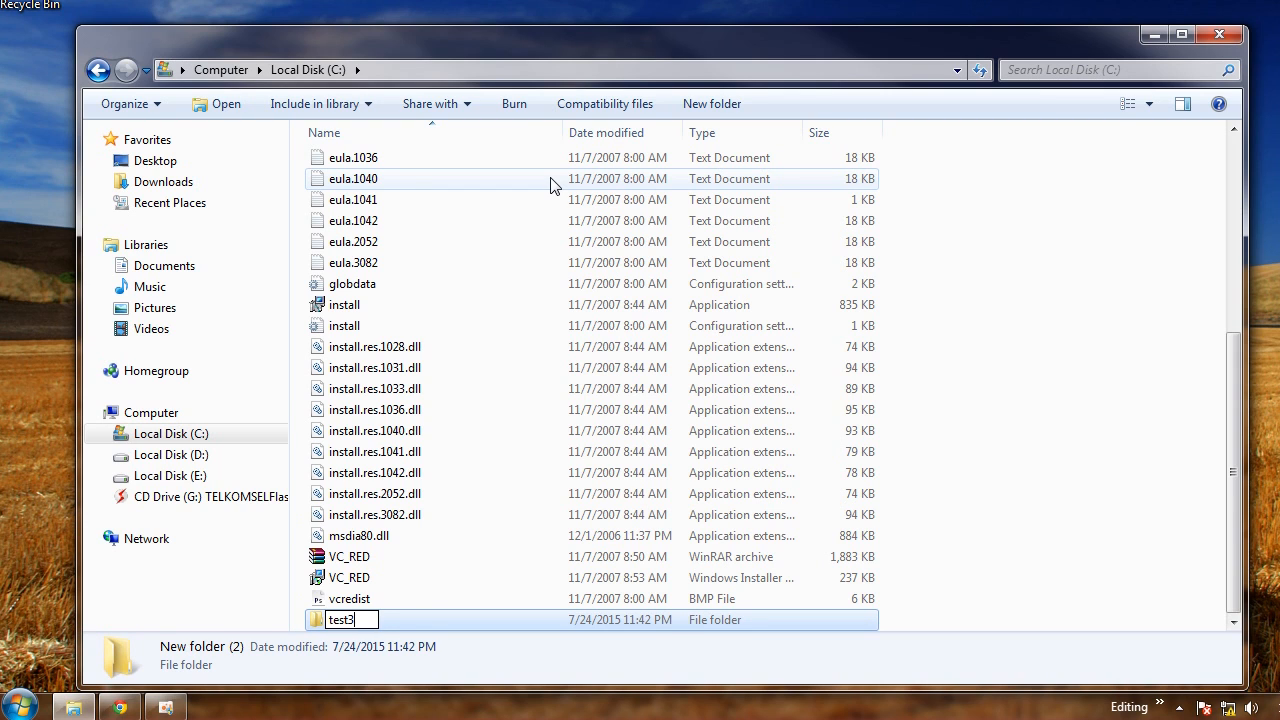
{"action": "type", "text": "3"}
{"action": "key", "text": "Return"}
{"action": "right_click", "coordinate": [1017, 267]}
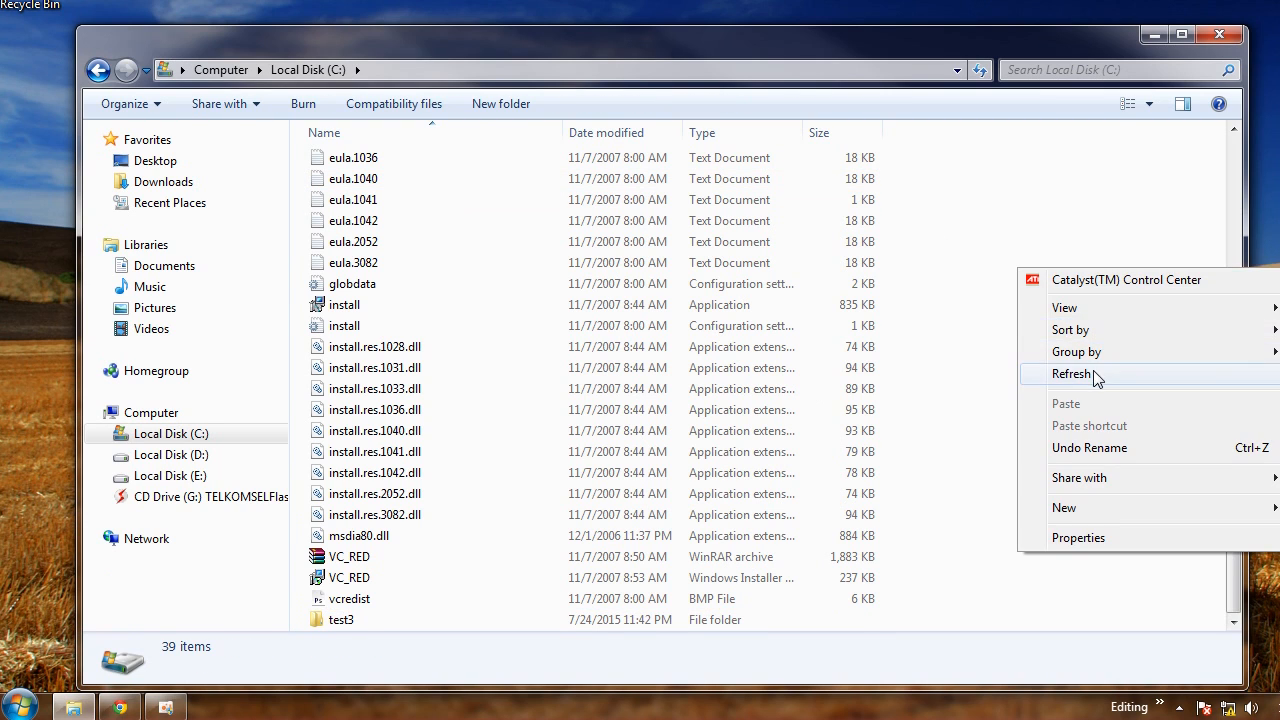
{"action": "left_click", "coordinate": [1097, 377]}
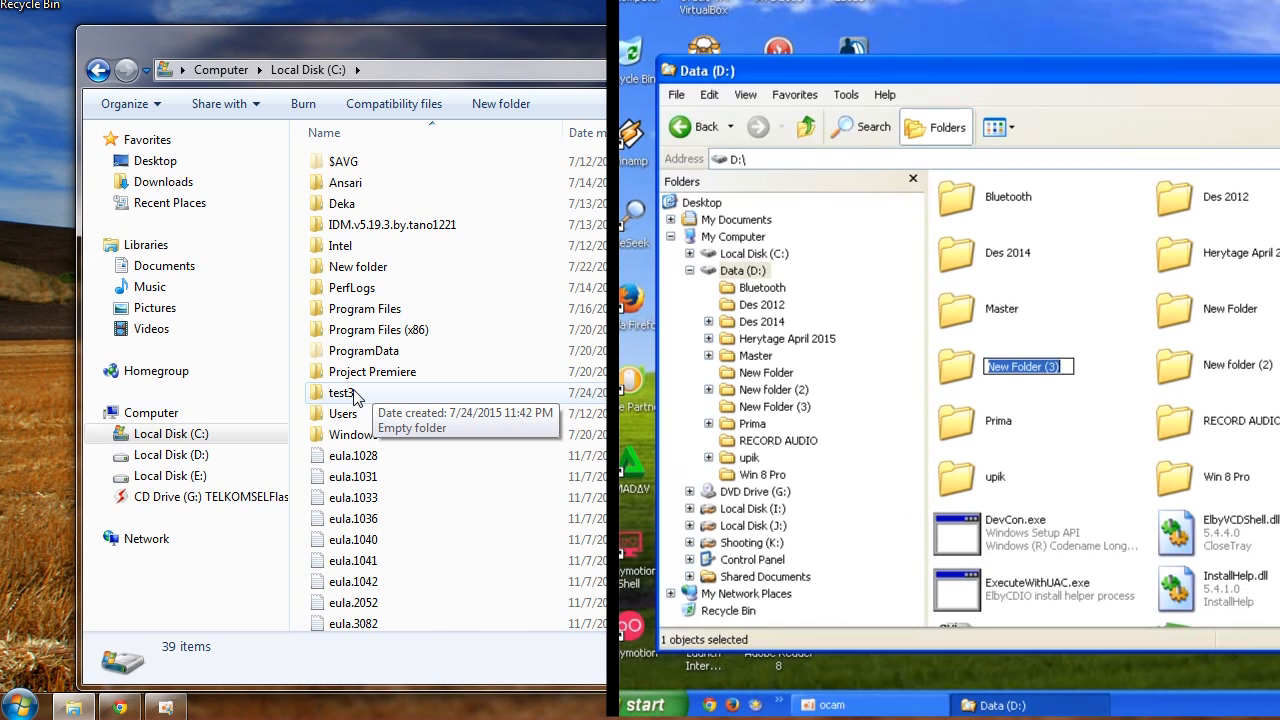
Name the new folder on the XP machine's Data (D:) drive test5
{"action": "type", "text": "test5"}
{"action": "key", "text": "Return"}
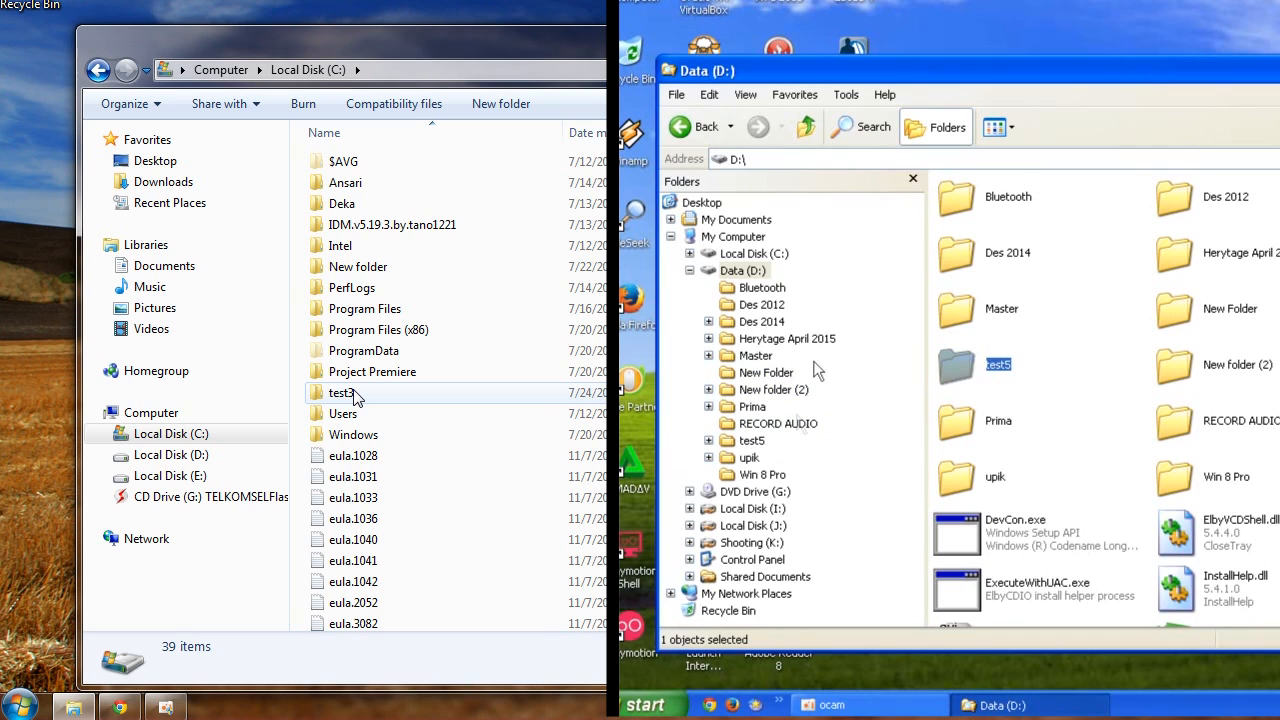
Browse the XP machine's Data (D:) and Local Disk (C:) drives and select the test 4 folder
{"action": "left_click", "coordinate": [786, 270]}
{"action": "left_click", "coordinate": [1047, 375]}
{"action": "left_click", "coordinate": [782, 254]}
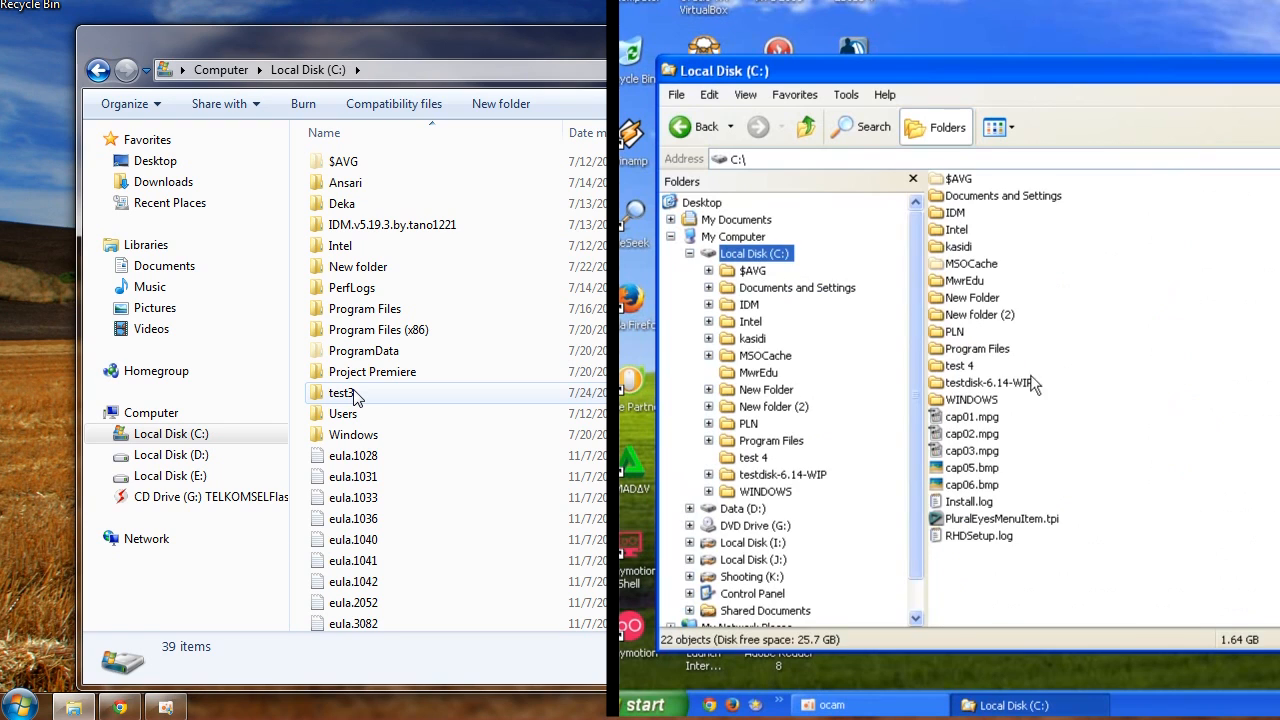
{"action": "left_click", "coordinate": [960, 366]}
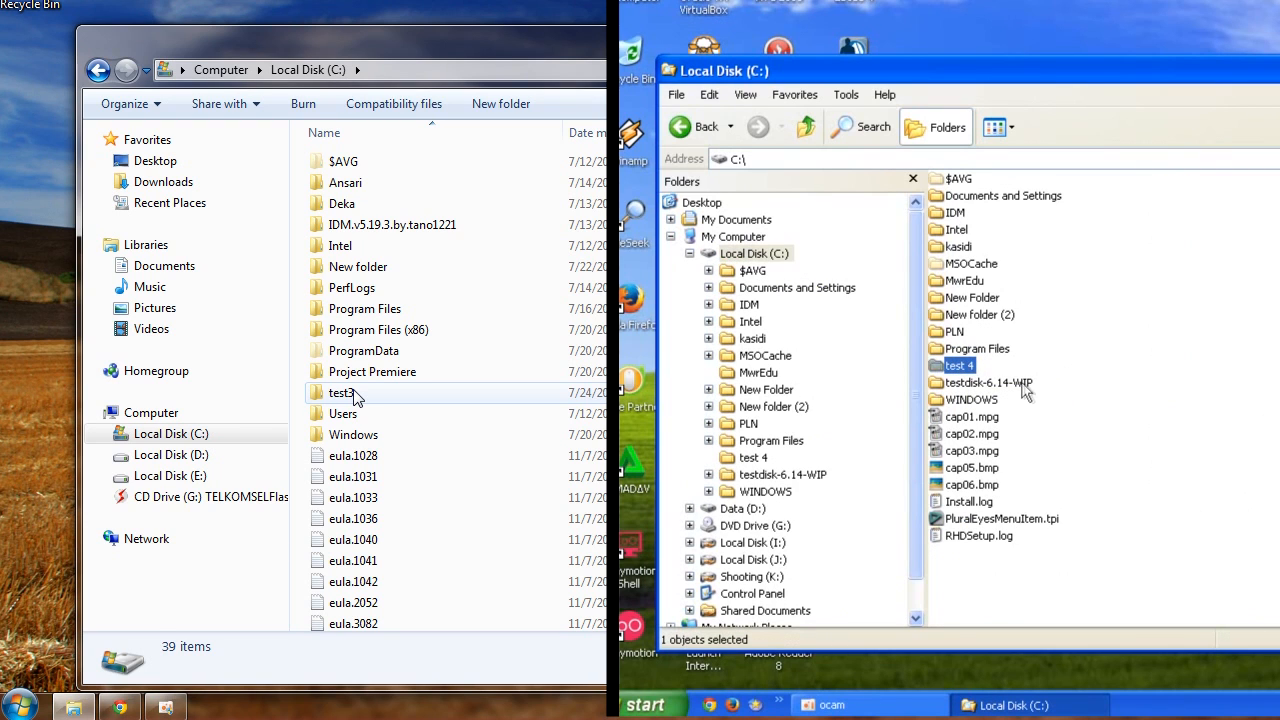
{"action": "left_click", "coordinate": [1172, 354]}
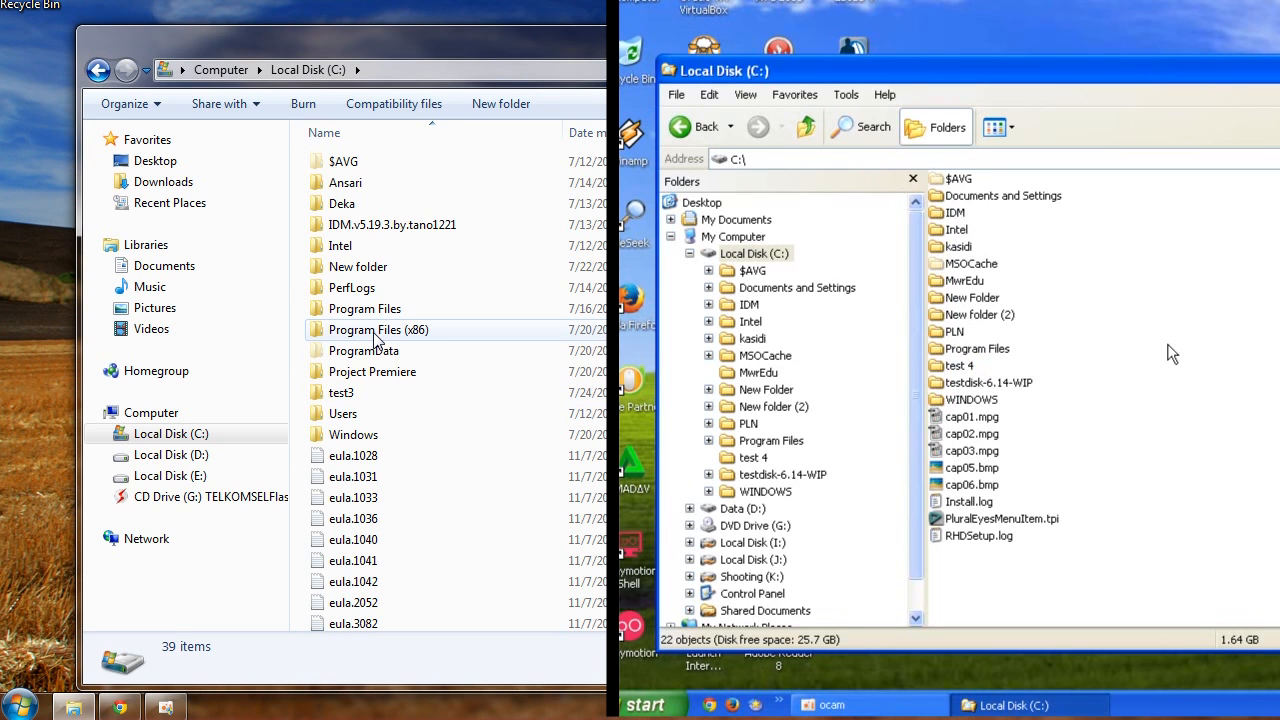
Open Computer properties and the computer name change dialog, then select the Windows 7 workgroup name
{"action": "mouse_move", "coordinate": [474, 33]}
{"action": "left_mouse_down"}
{"action": "mouse_move", "coordinate": [438, 34]}
{"action": "mouse_move", "coordinate": [505, 26]}
{"action": "mouse_move", "coordinate": [449, 38]}
{"action": "left_mouse_up"}
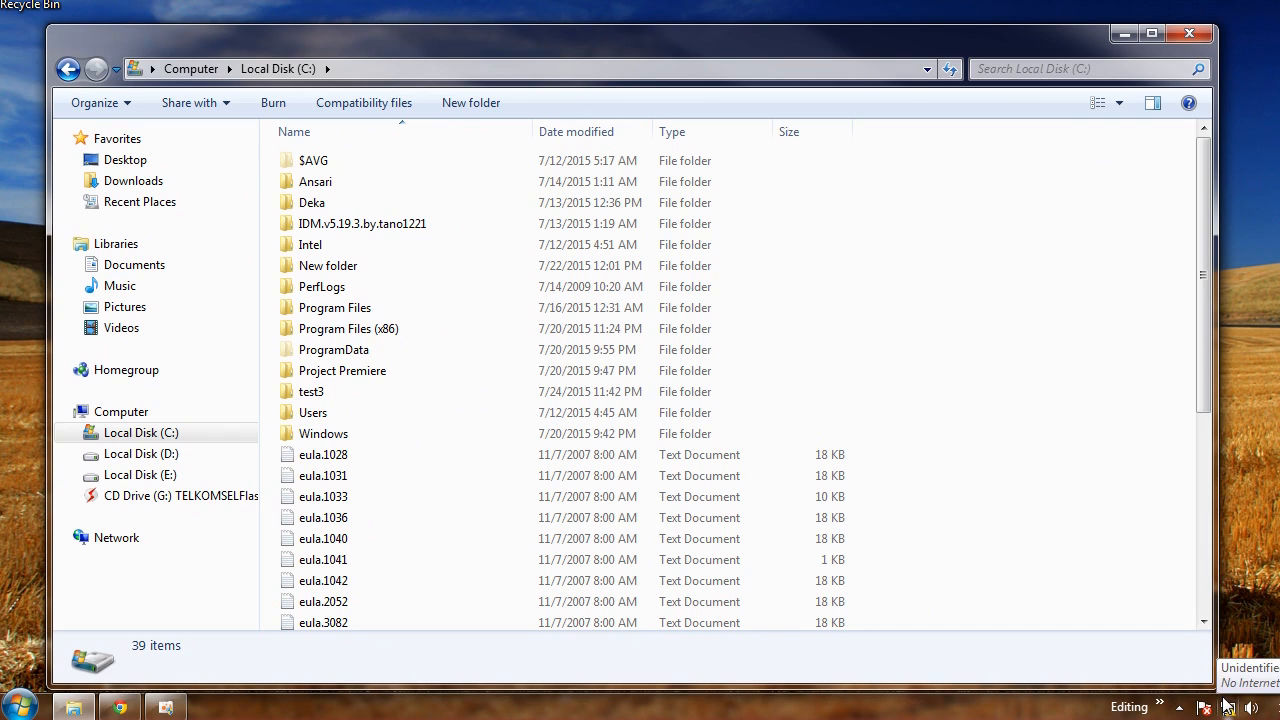
{"action": "right_click", "coordinate": [124, 416]}
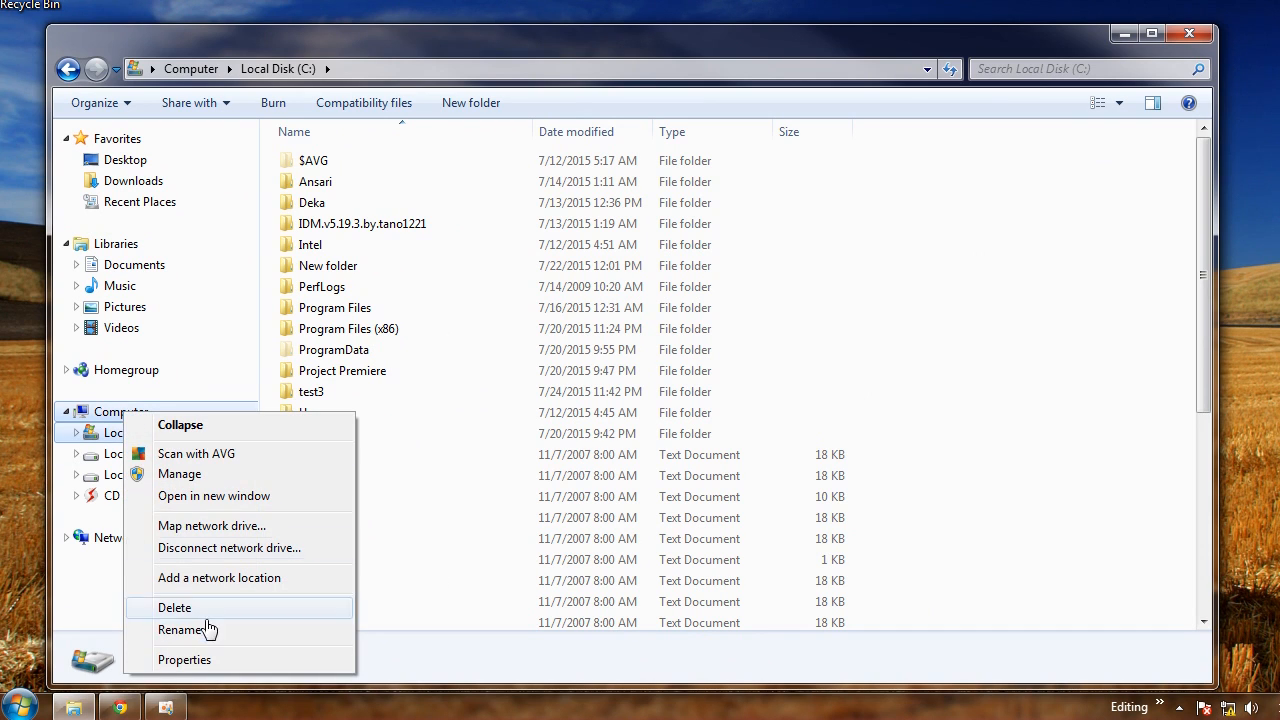
{"action": "left_click", "coordinate": [185, 660]}
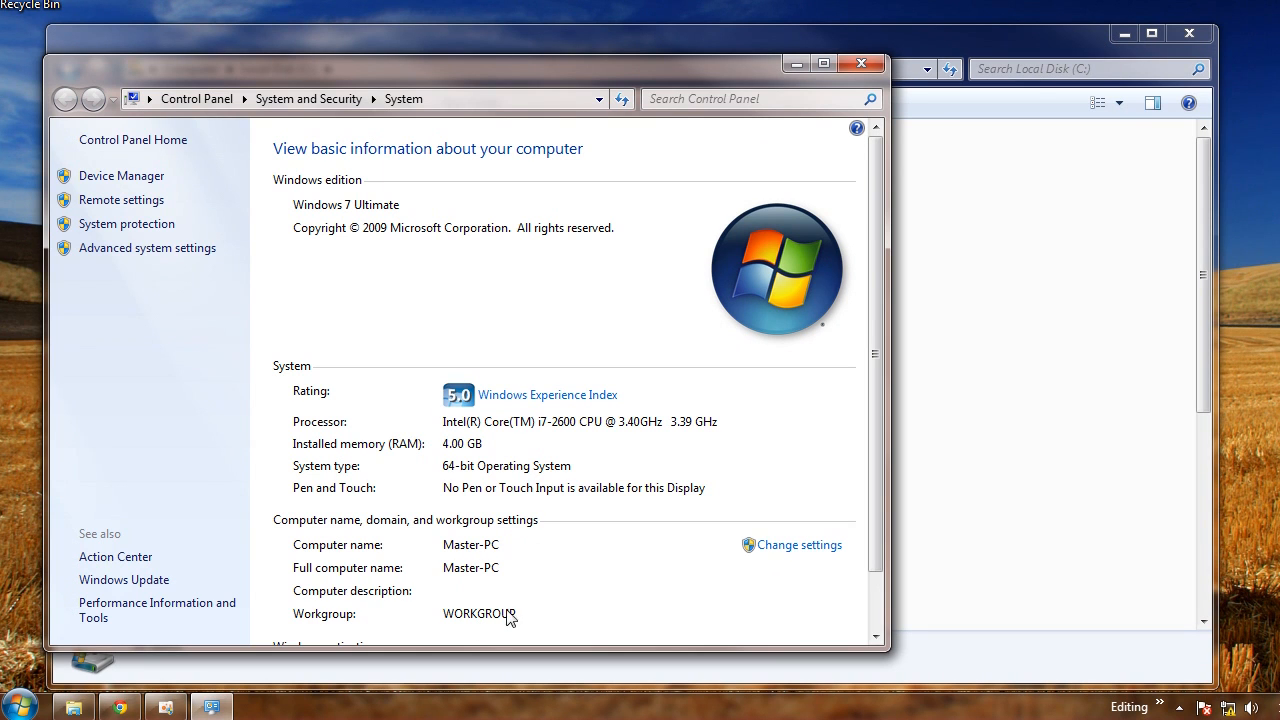
{"action": "left_click", "coordinate": [805, 552]}
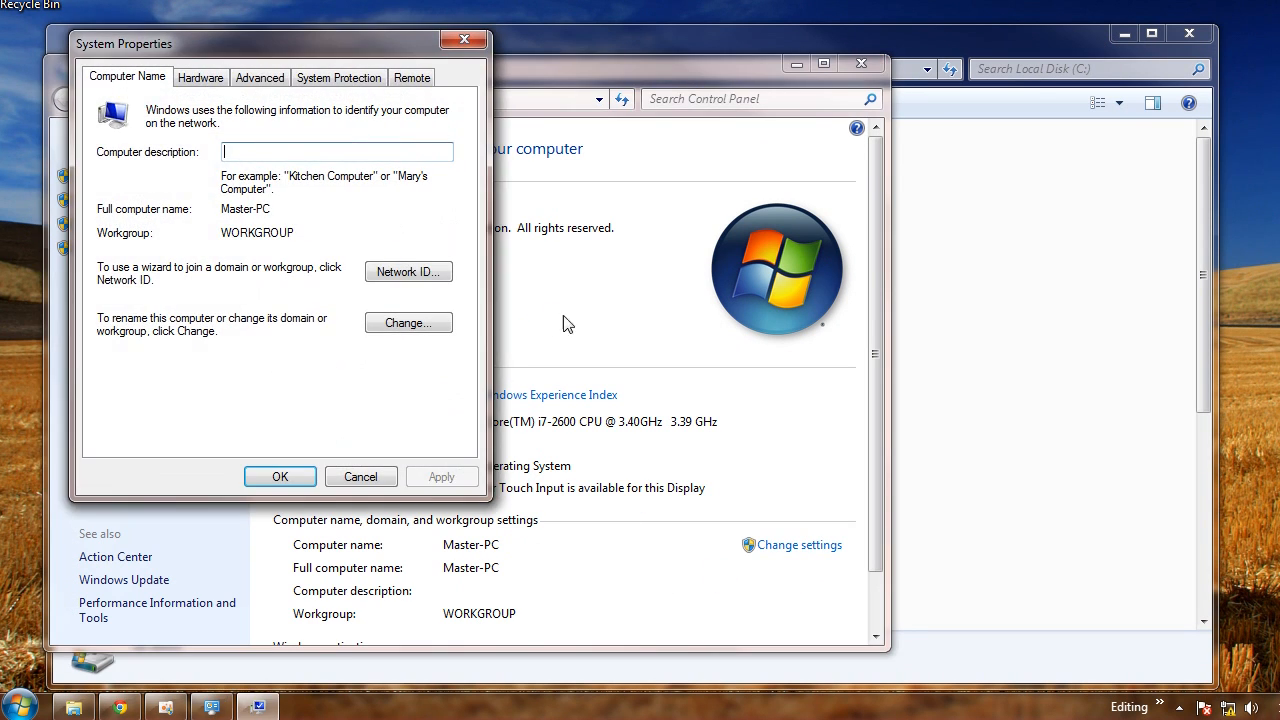
{"action": "left_click", "coordinate": [397, 335]}
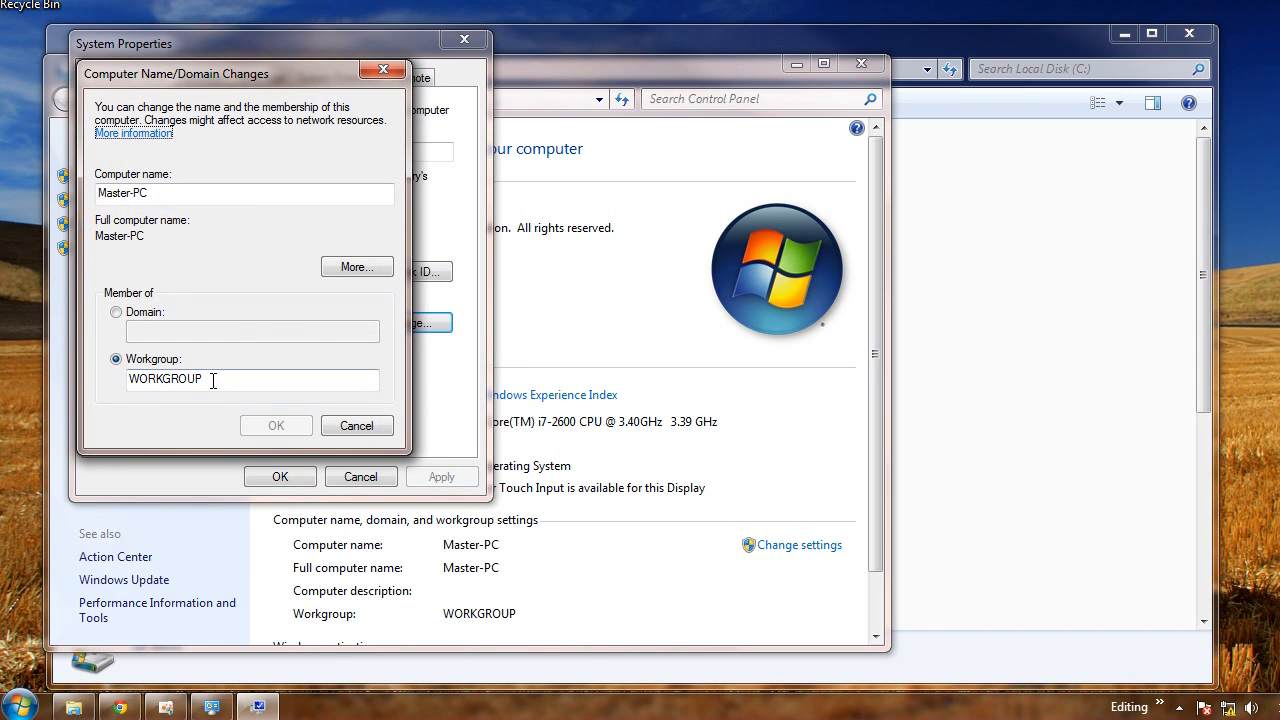
{"action": "left_click_drag", "start_coordinate": [214, 377], "coordinate": [90, 385]}
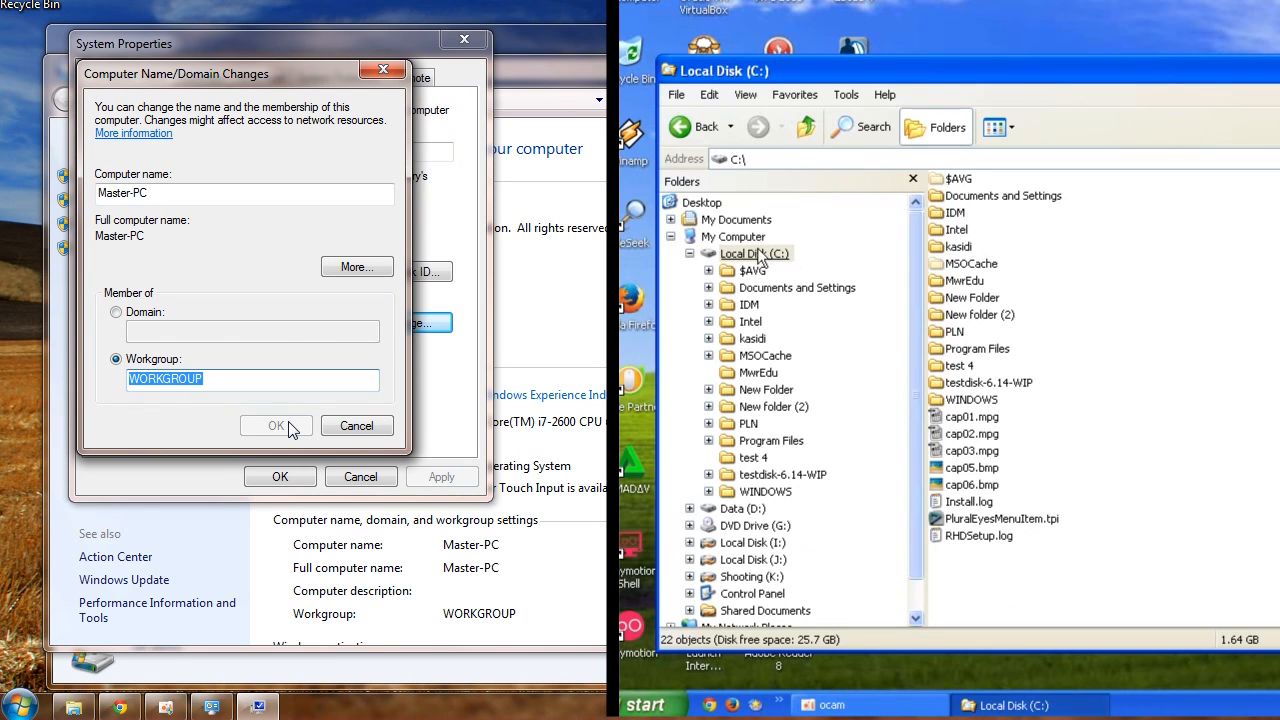
Open the XP computer's name change dialog, check its workgroup name, and cancel it
{"action": "right_click", "coordinate": [755, 238]}
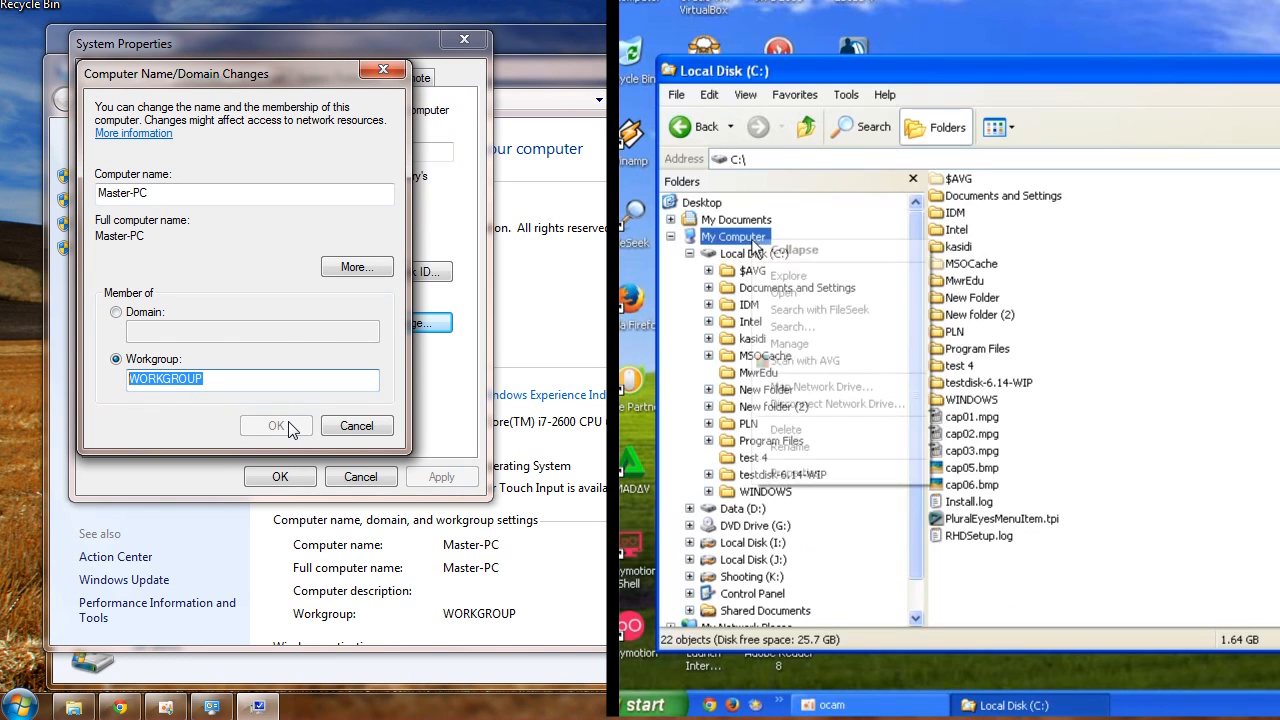
{"action": "left_click", "coordinate": [836, 472]}
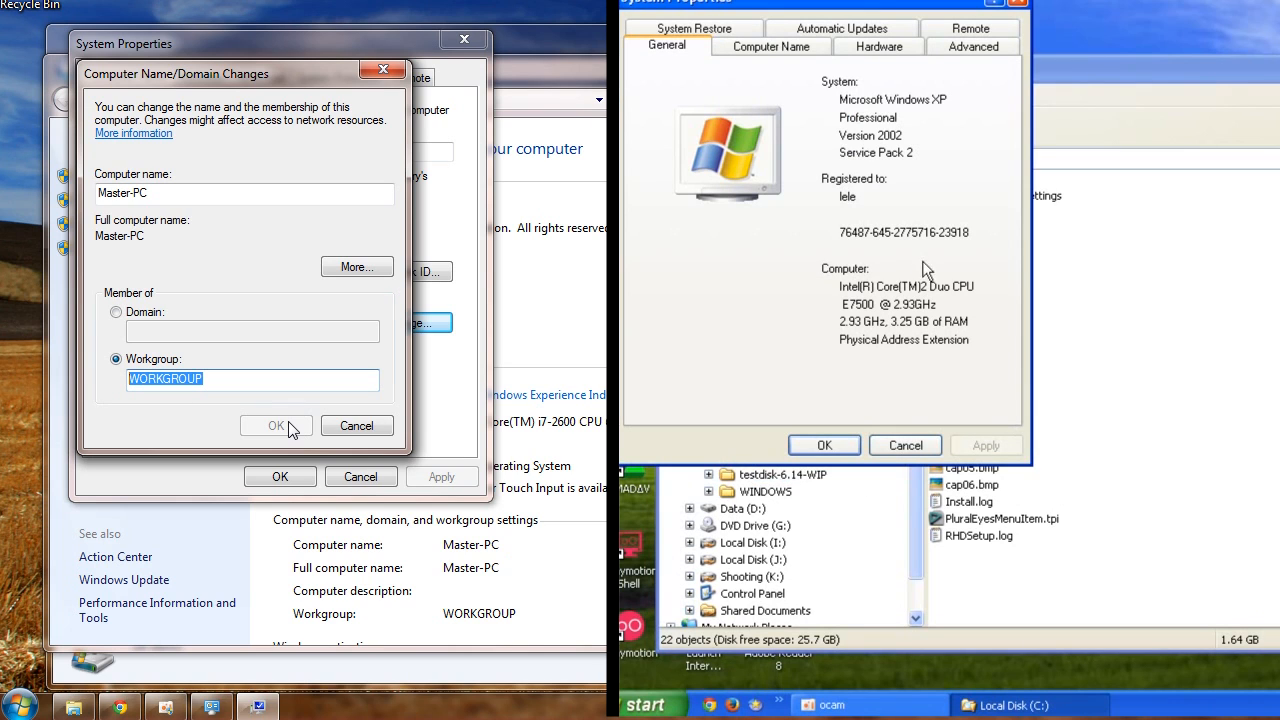
{"action": "left_click", "coordinate": [813, 46]}
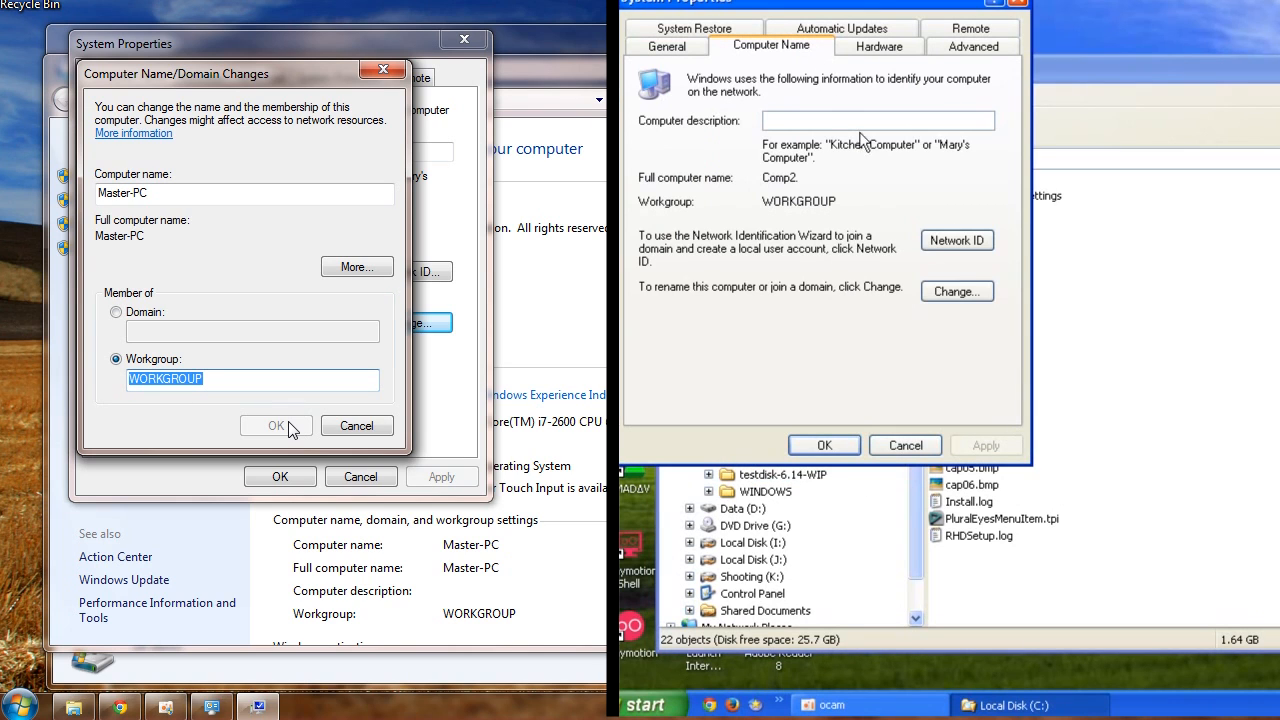
{"action": "left_click", "coordinate": [955, 292]}
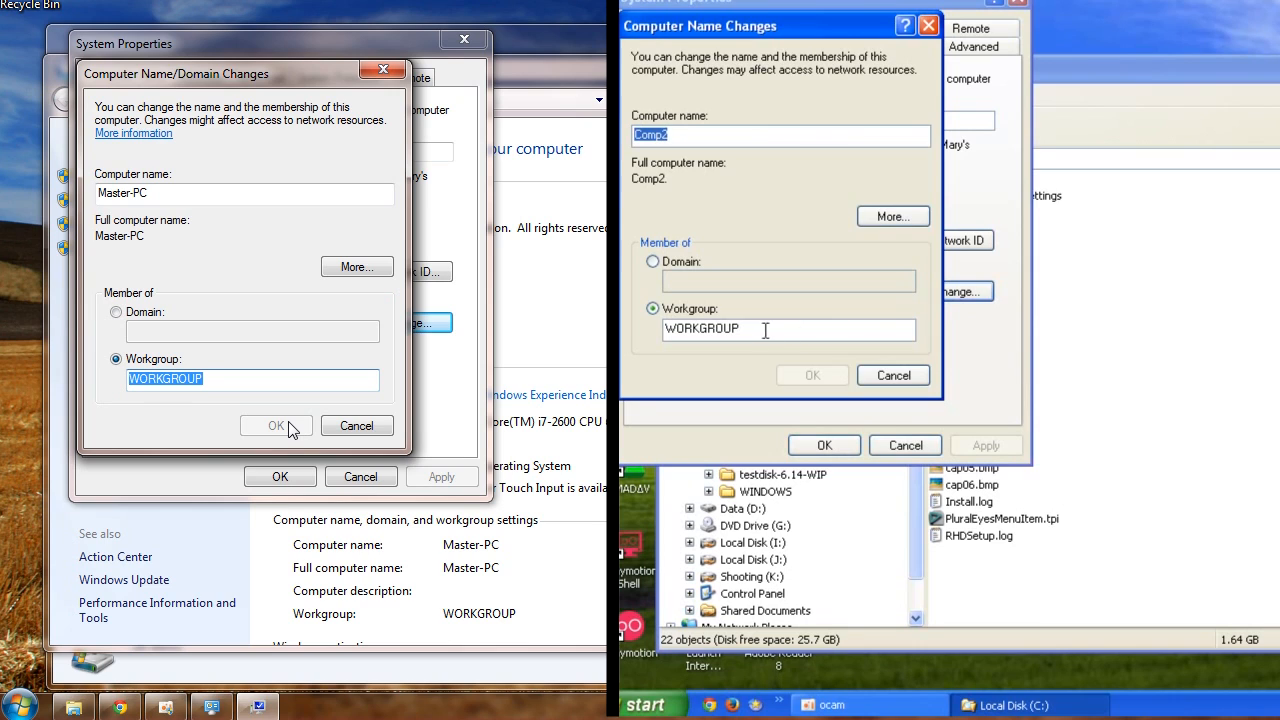
{"action": "double_click", "coordinate": [760, 323]}
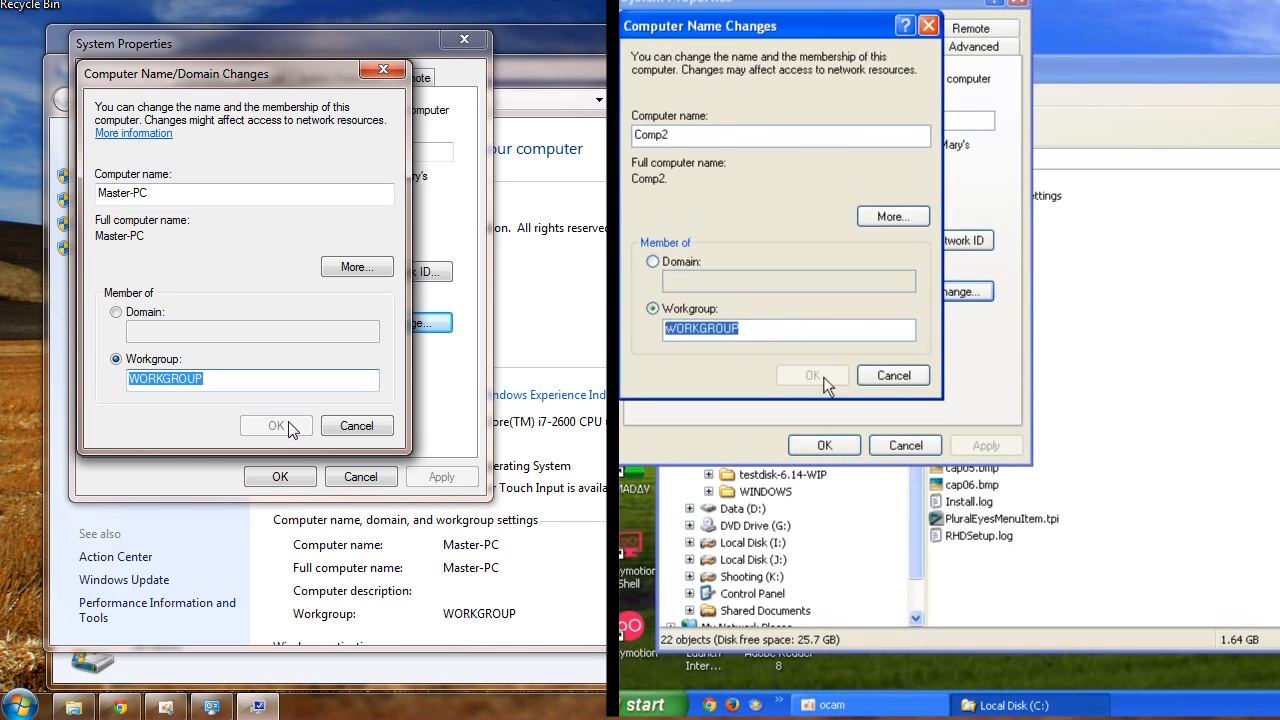
{"action": "left_click", "coordinate": [900, 376]}
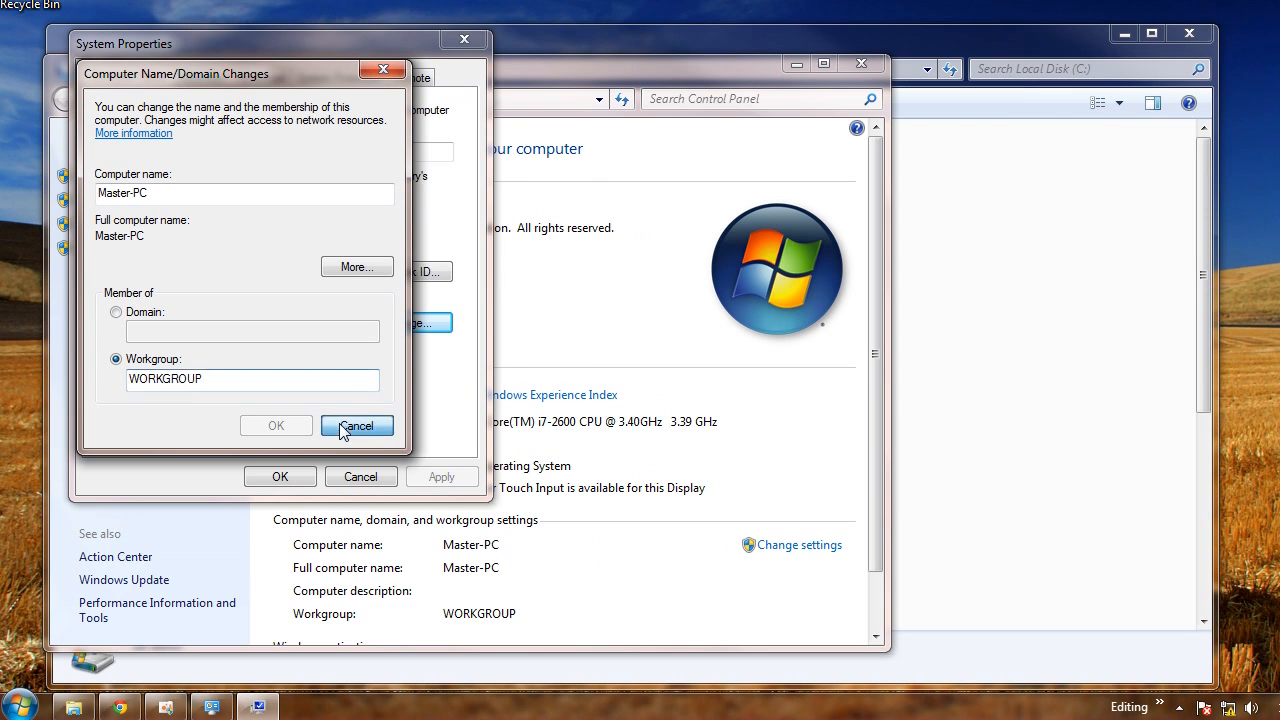
Cancel the Windows 7 computer name dialogs and close the System and Explorer windows
{"action": "left_click", "coordinate": [358, 425]}
{"action": "left_click", "coordinate": [357, 484]}
{"action": "left_click", "coordinate": [868, 69]}
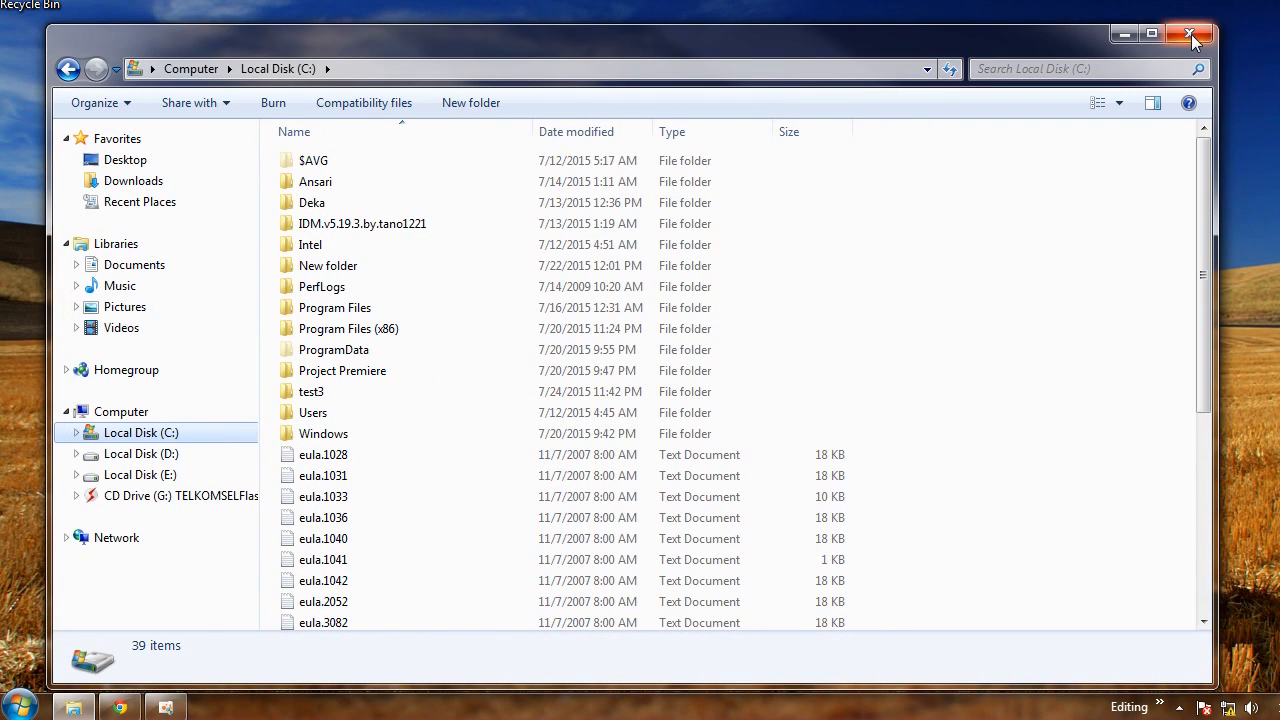
{"action": "left_click", "coordinate": [1125, 37]}
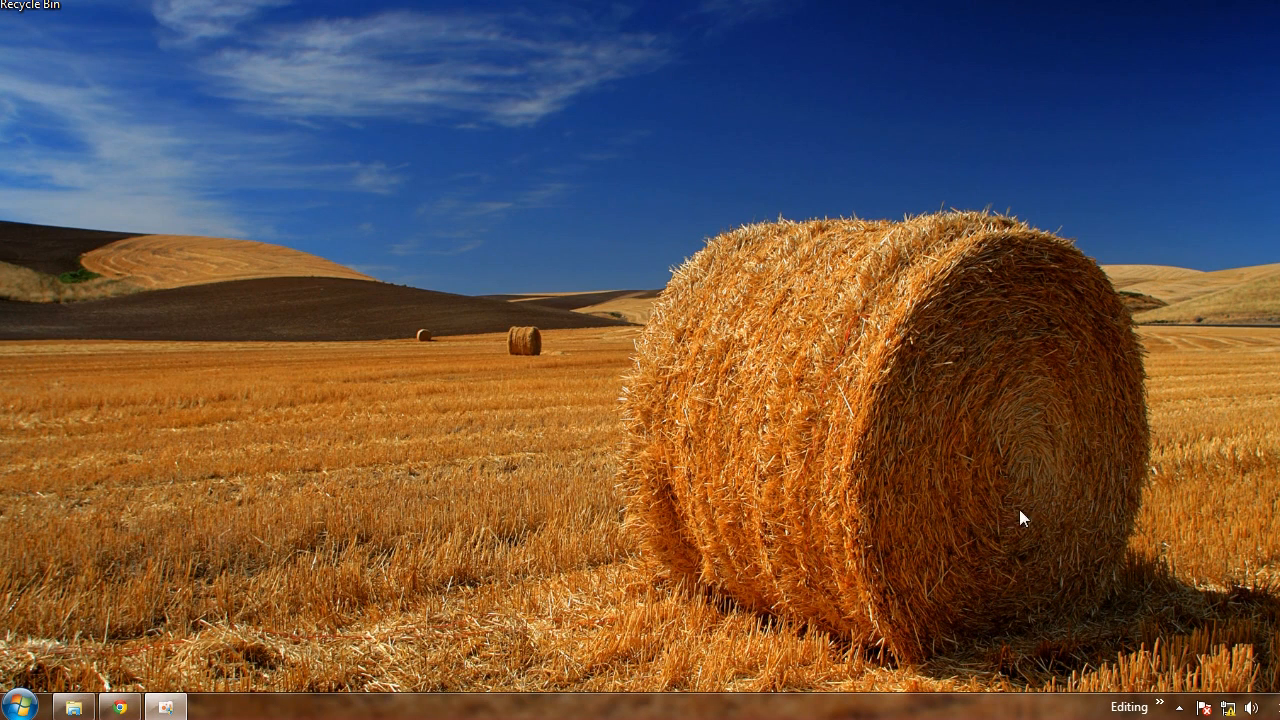
Open the Network and Sharing Center and go to the adapter settings, selecting Local Area Connection
{"action": "right_click", "coordinate": [1229, 710]}
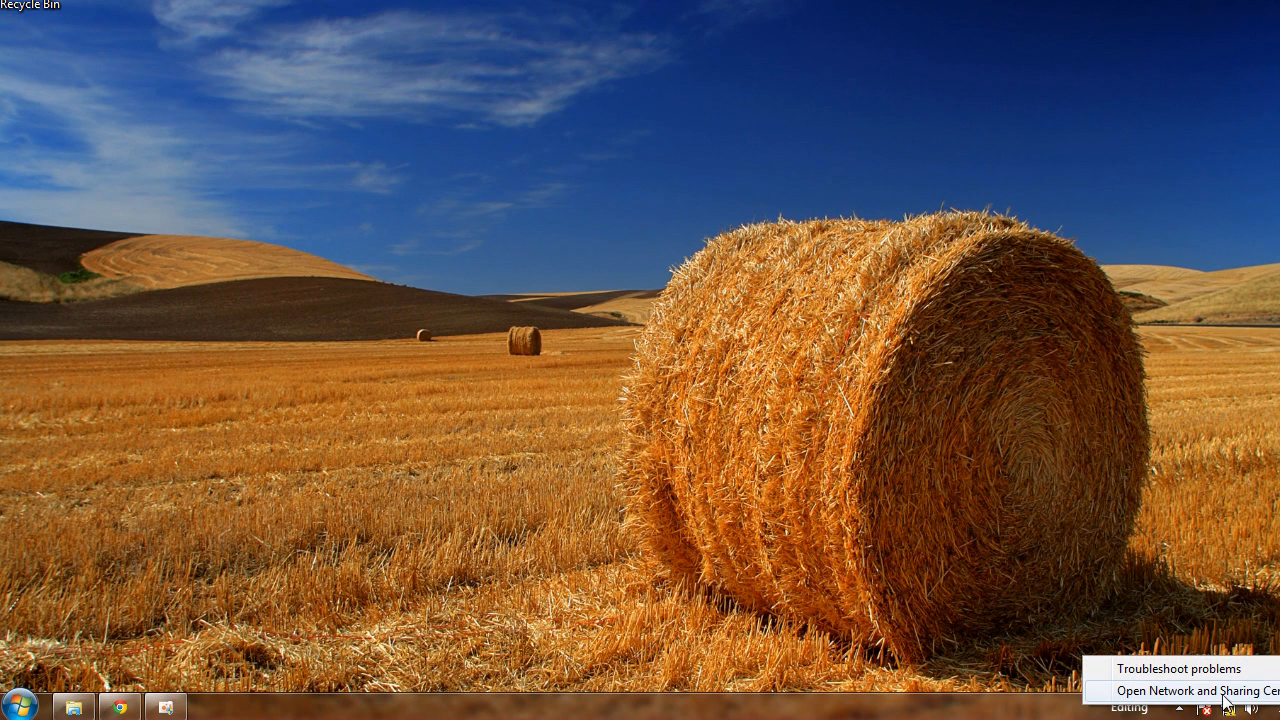
{"action": "left_click", "coordinate": [1226, 691]}
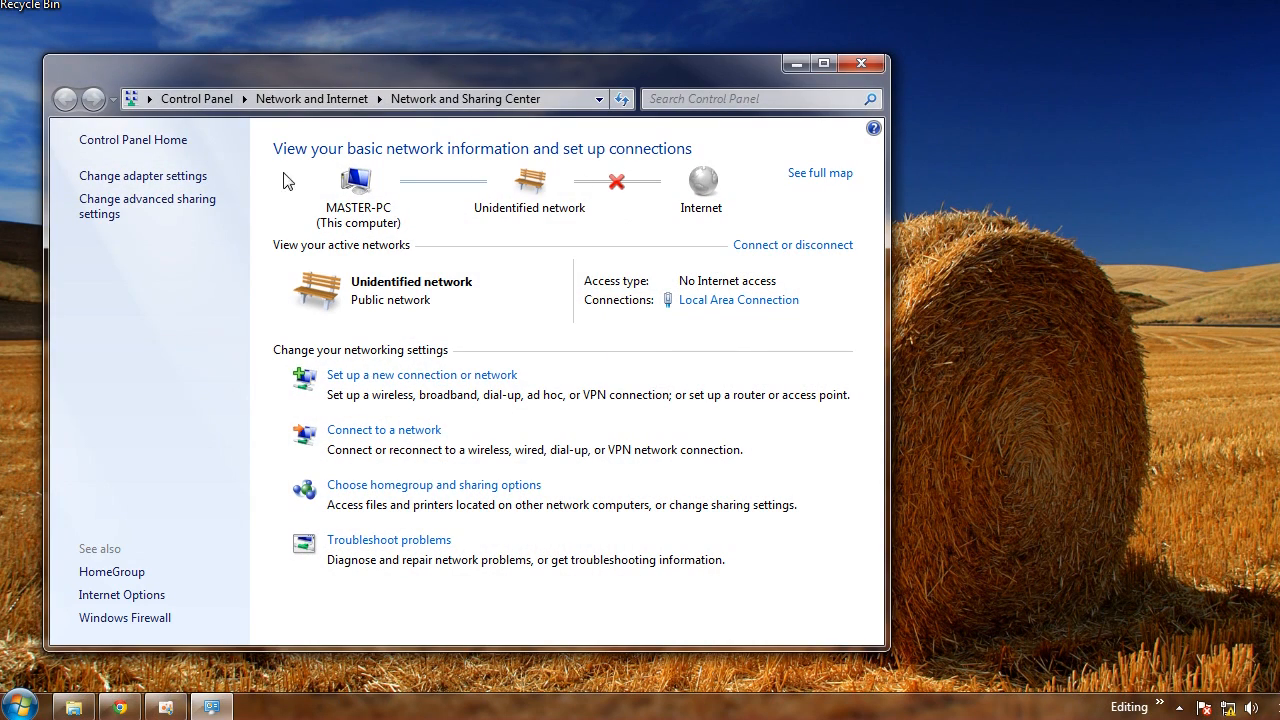
{"action": "left_click", "coordinate": [140, 176]}
{"action": "left_click", "coordinate": [190, 183]}
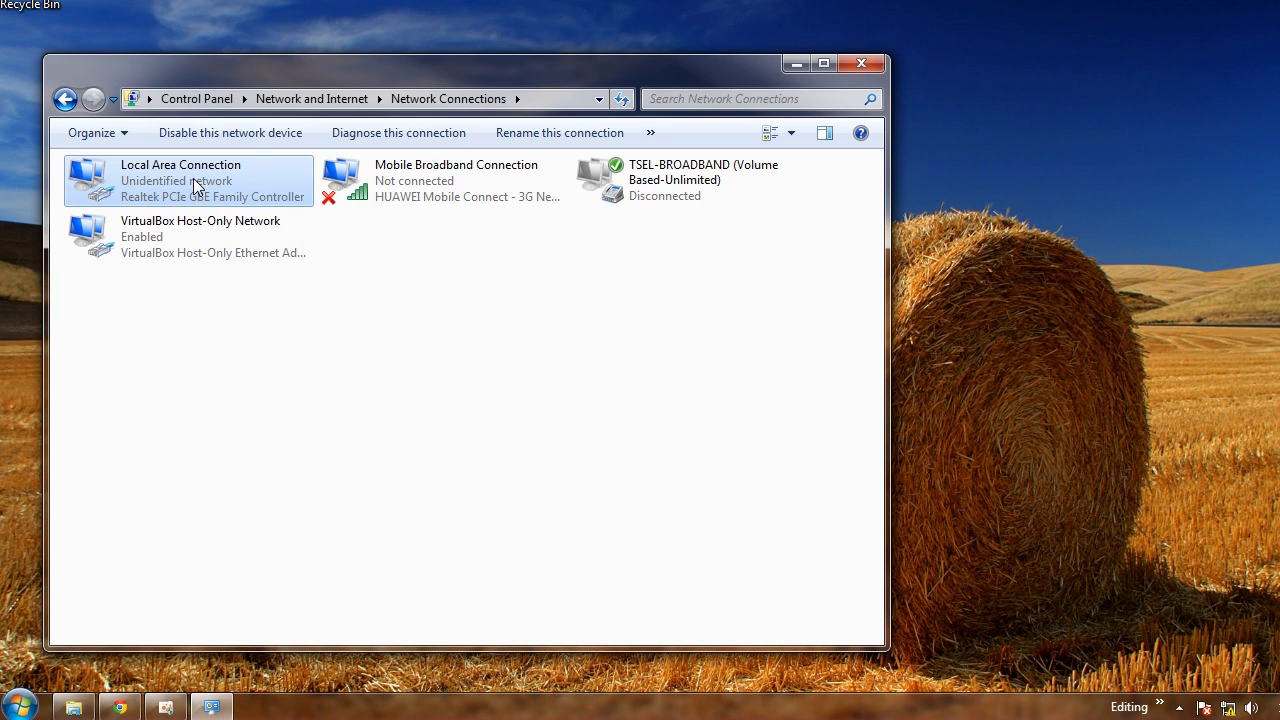
Open the Local Area Connection status and view its network connection details, then close them
{"action": "right_click", "coordinate": [200, 188]}
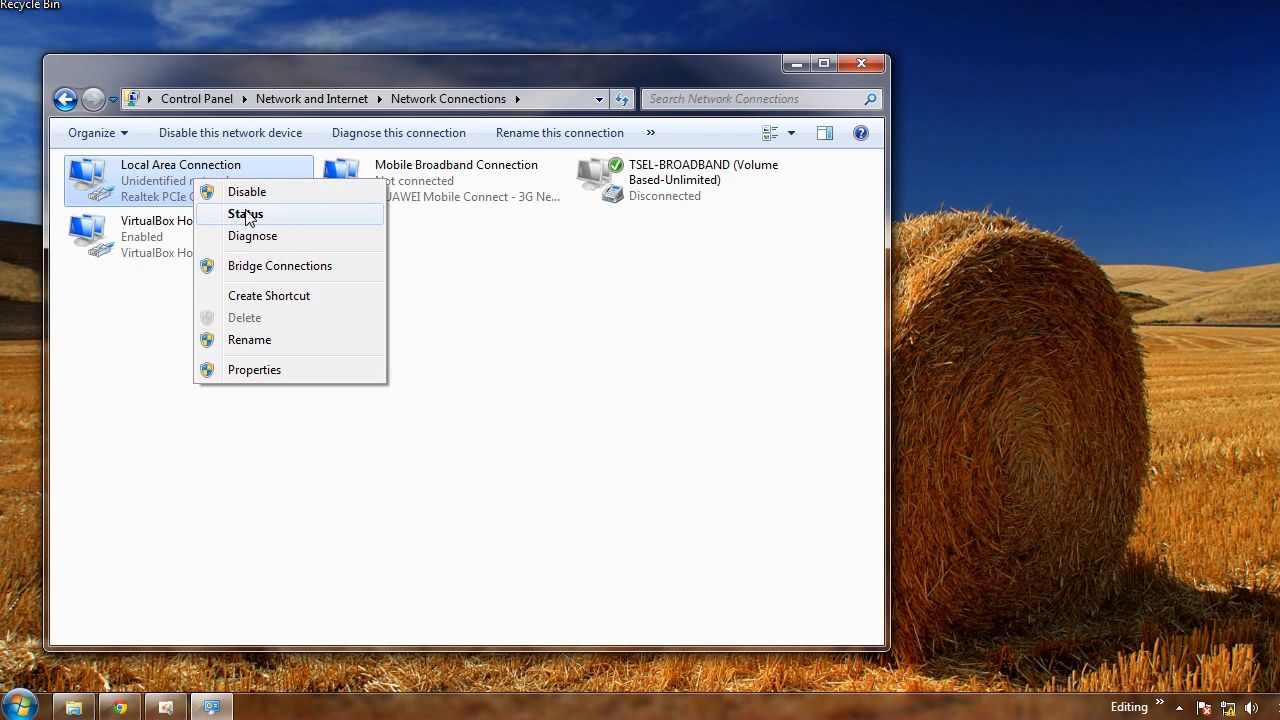
{"action": "left_click", "coordinate": [246, 214]}
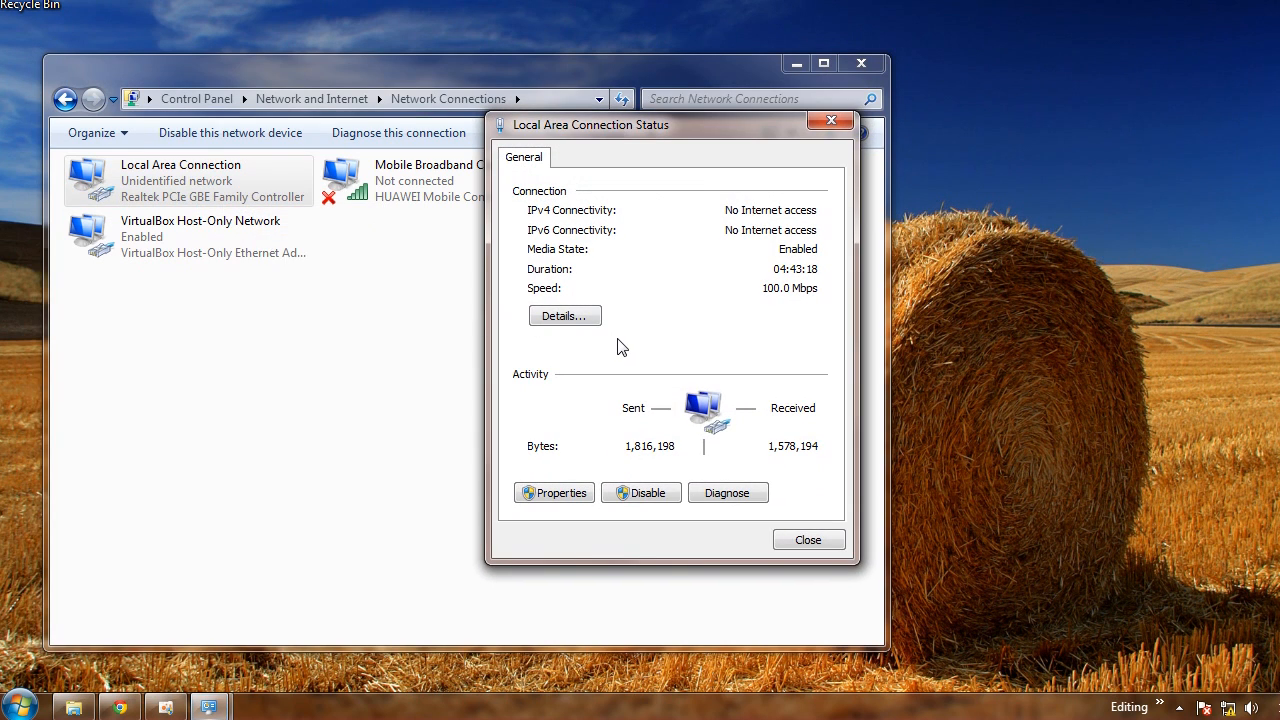
{"action": "left_click", "coordinate": [565, 316]}
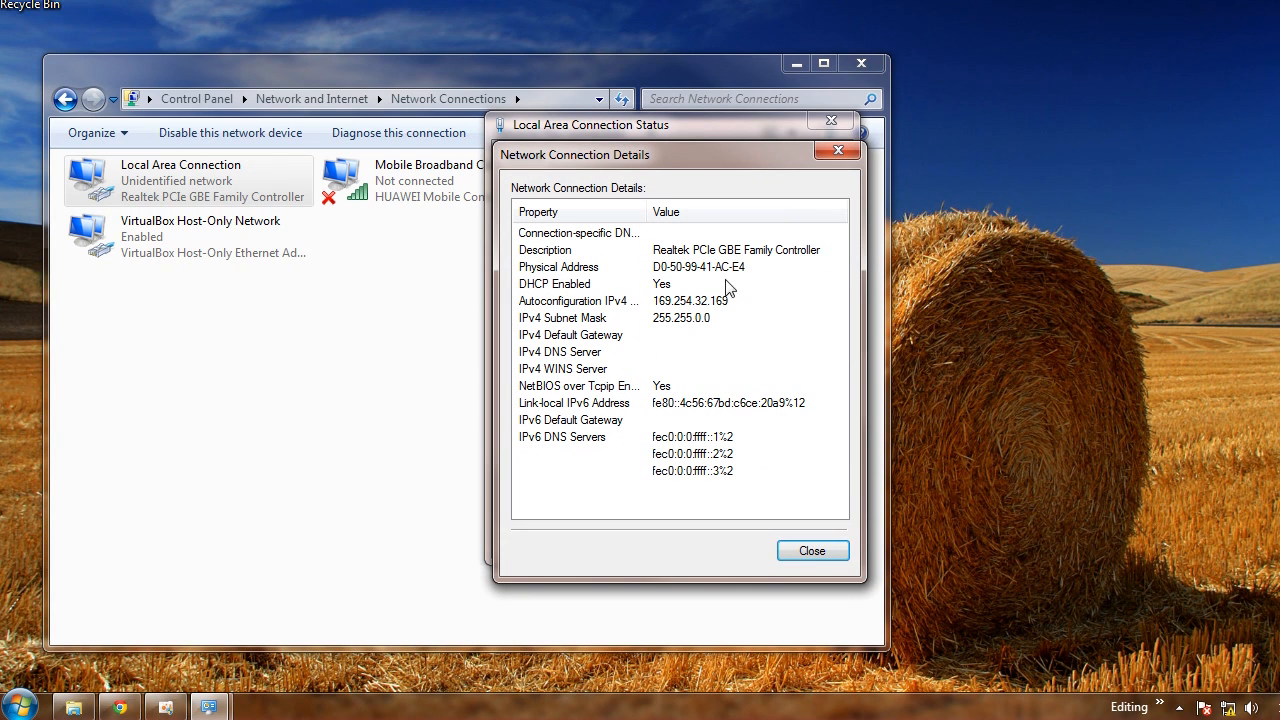
{"action": "left_click", "coordinate": [812, 556]}
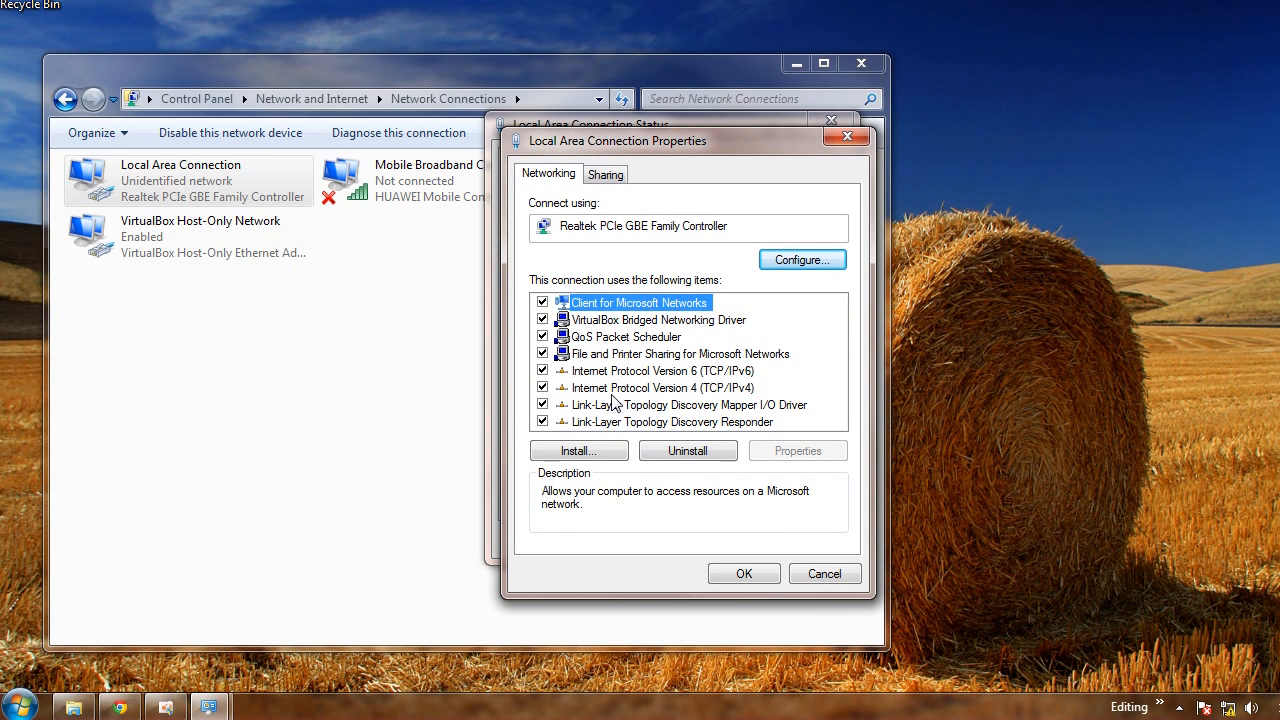
Set the Windows 7 IPv4 address to static 192.168.137.1 with subnet mask 255.255.255.0
{"action": "left_click", "coordinate": [668, 388]}
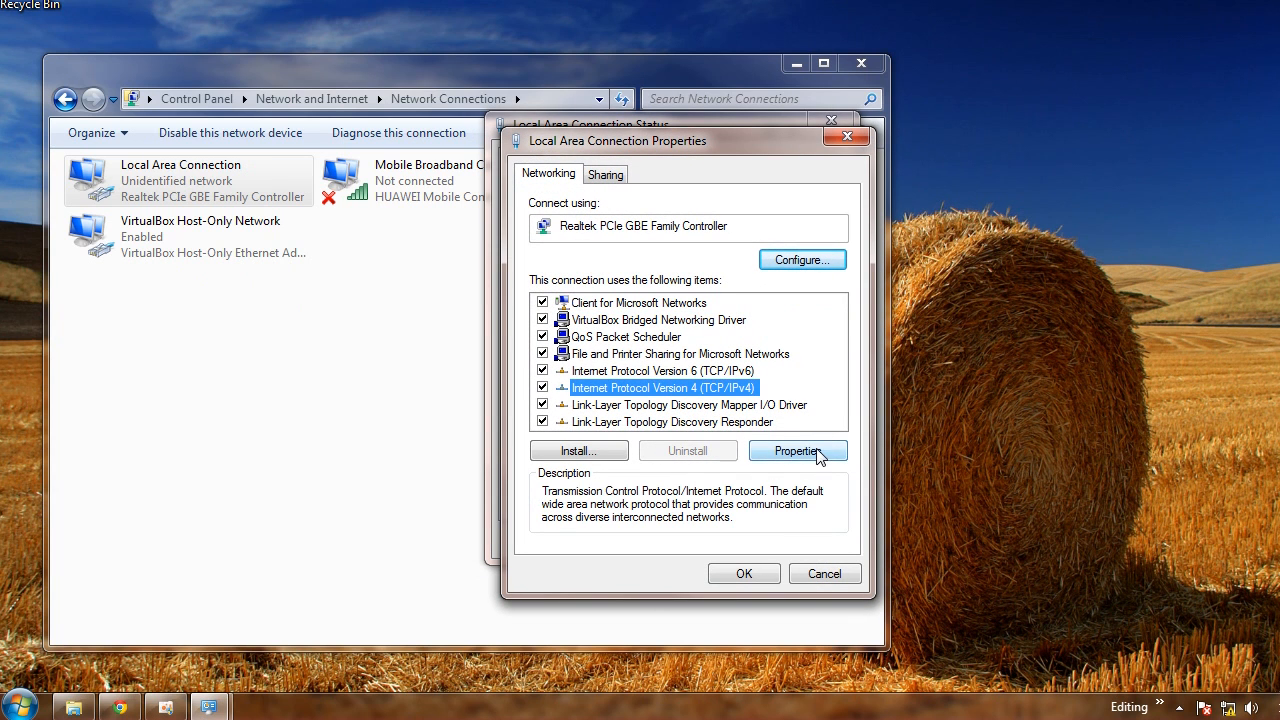
{"action": "left_click", "coordinate": [823, 451]}
{"action": "left_click", "coordinate": [639, 362]}
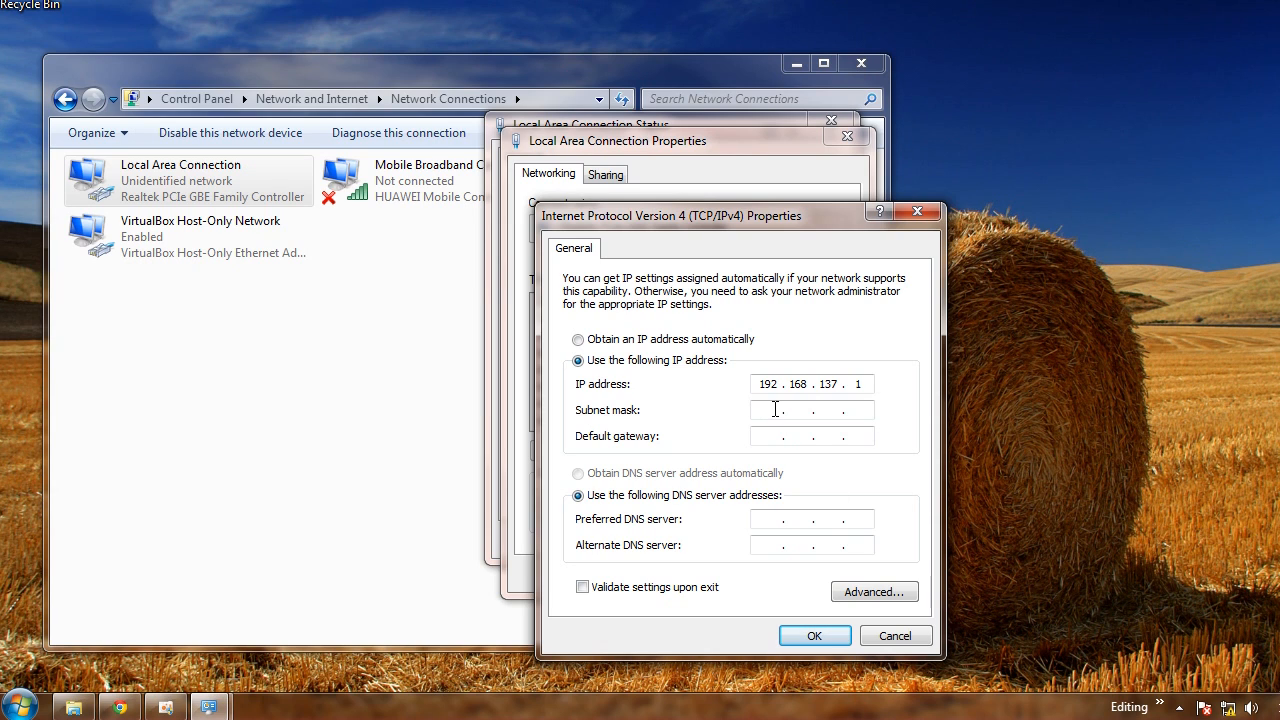
{"action": "left_click_drag", "start_coordinate": [841, 383], "coordinate": [805, 381]}
{"action": "left_click", "coordinate": [771, 403]}
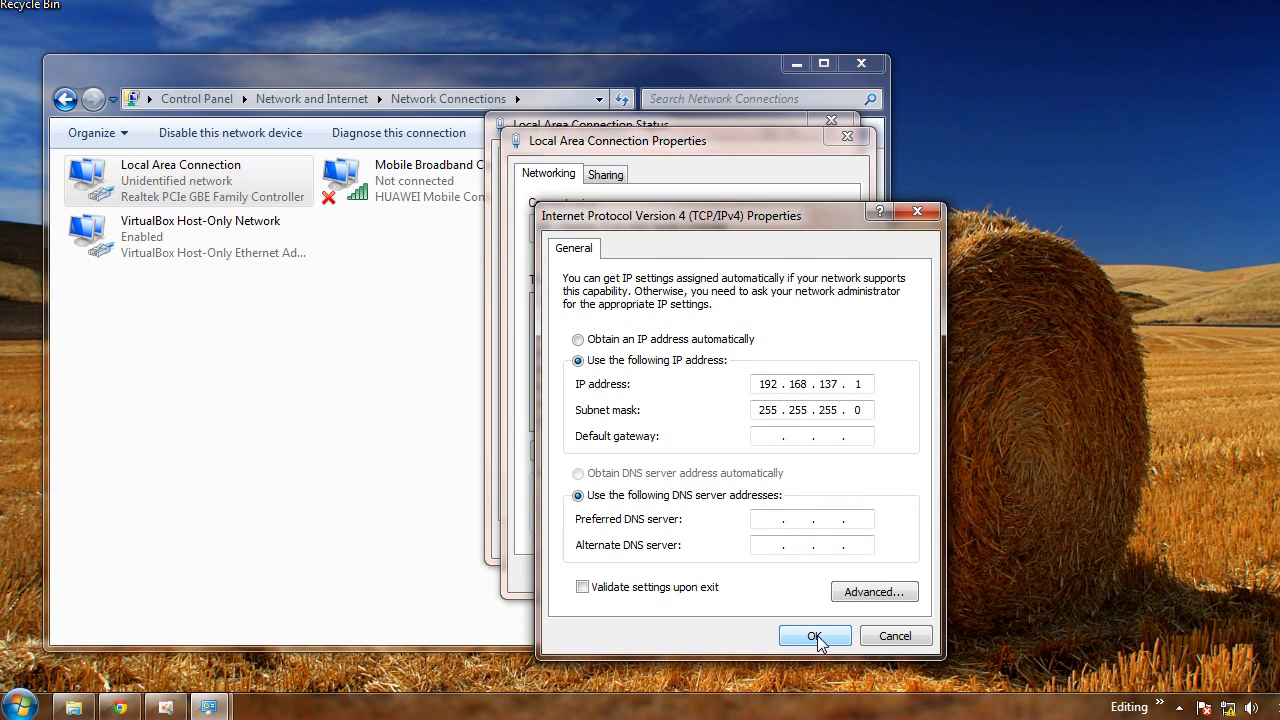
{"action": "left_click_drag", "start_coordinate": [354, 119], "coordinate": [284, 44]}
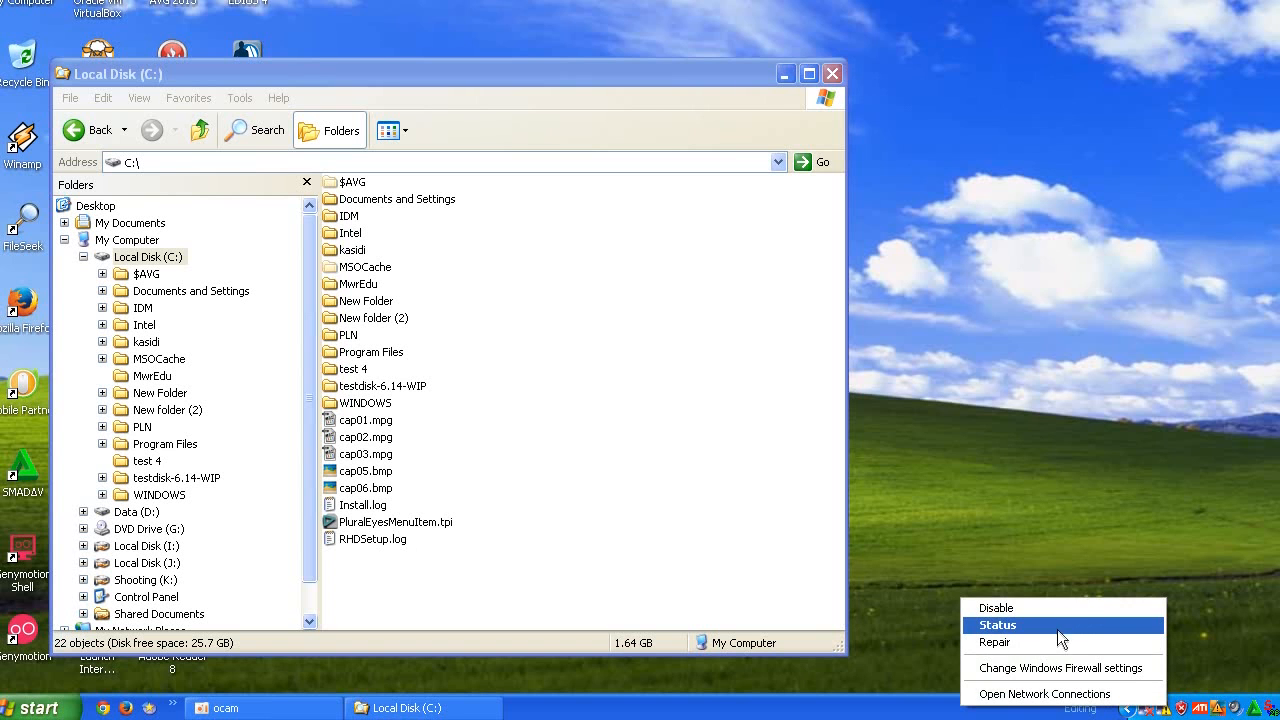
On the XP machine, set Local Area Connection 6's TCP/IP to static 192.168.137.2 with subnet mask 255.255.255.0 and confirm
{"action": "left_click", "coordinate": [1058, 630]}
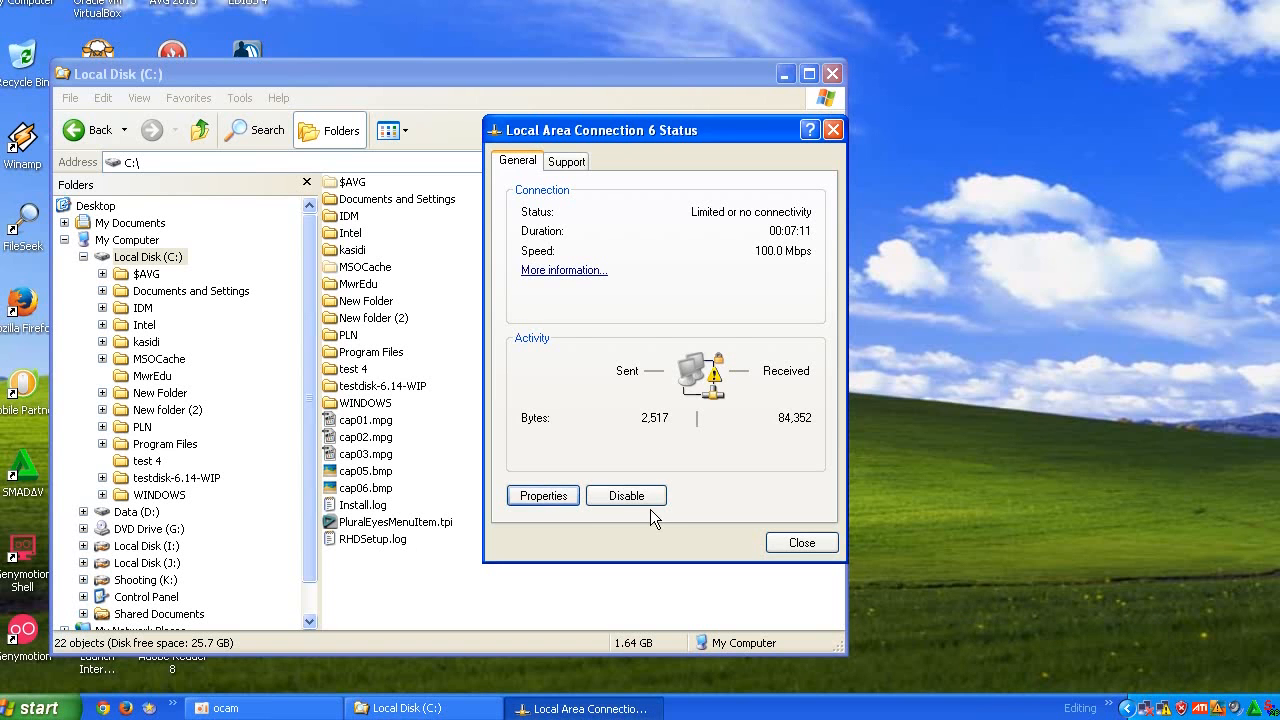
{"action": "left_click", "coordinate": [543, 495]}
{"action": "left_click", "coordinate": [991, 243]}
{"action": "left_click", "coordinate": [991, 243]}
{"action": "left_click", "coordinate": [826, 231]}
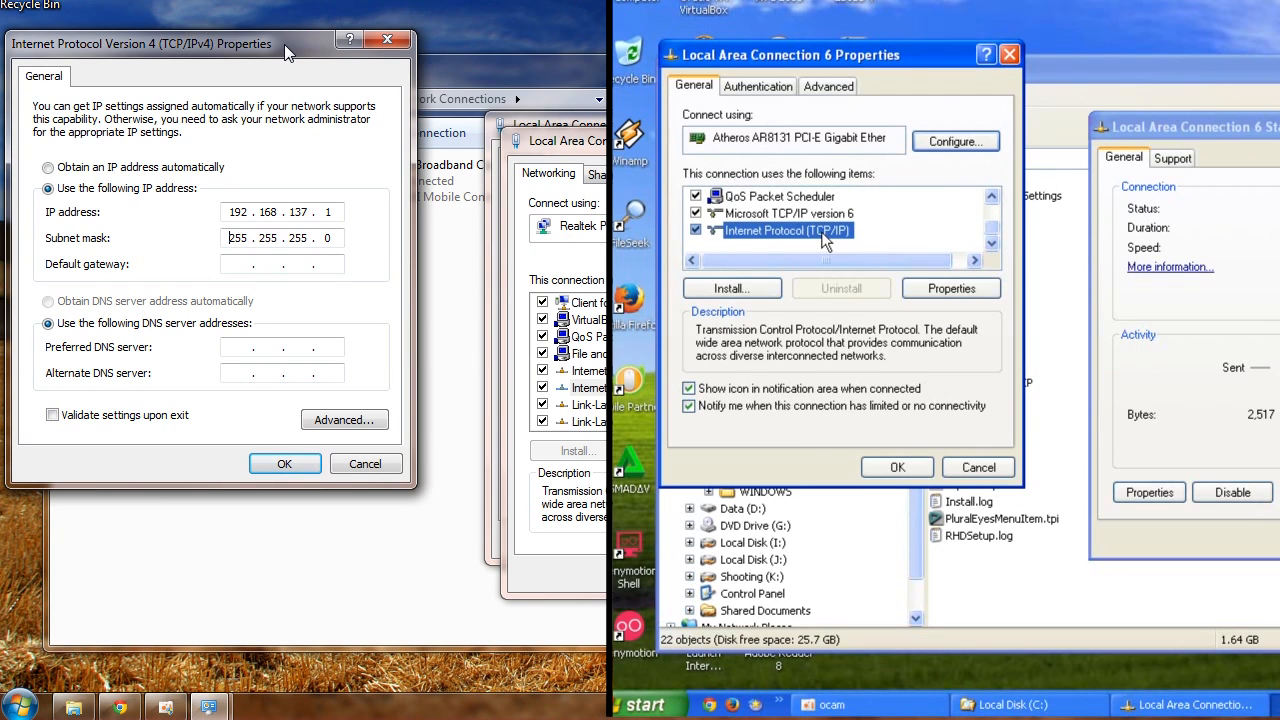
{"action": "double_click", "coordinate": [826, 231]}
{"action": "left_click", "coordinate": [727, 271]}
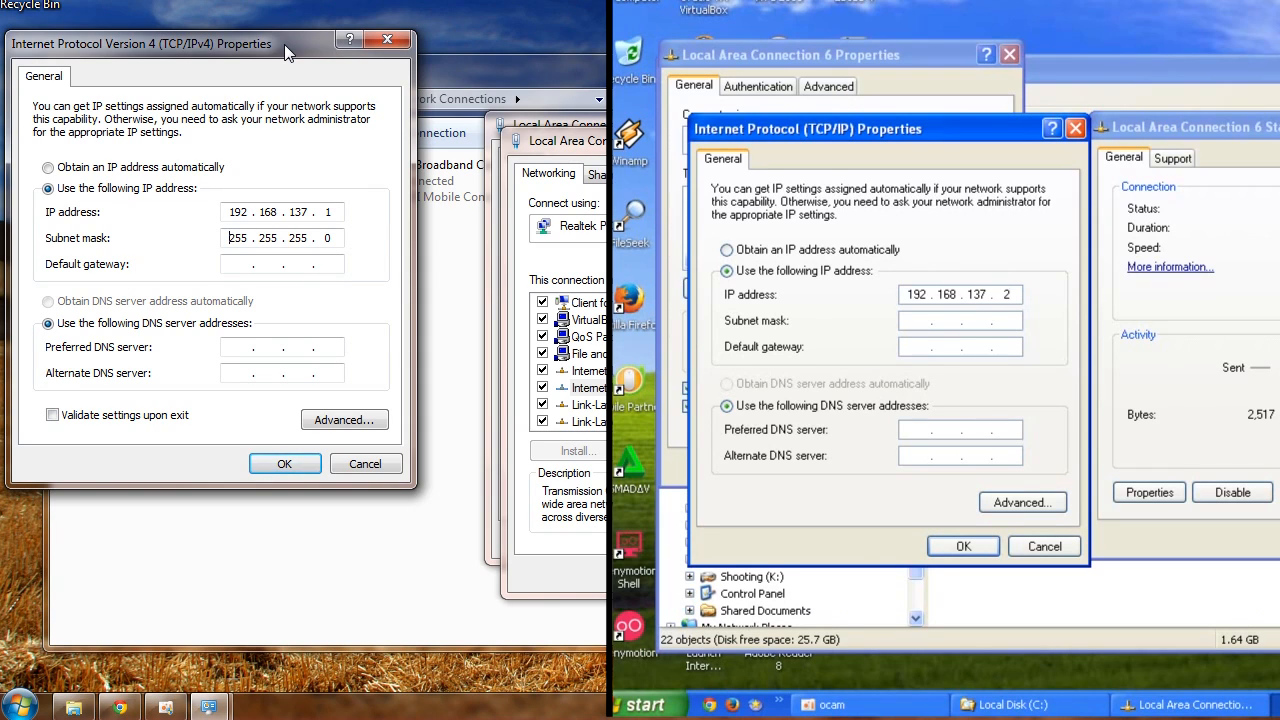
{"action": "left_click", "coordinate": [921, 321]}
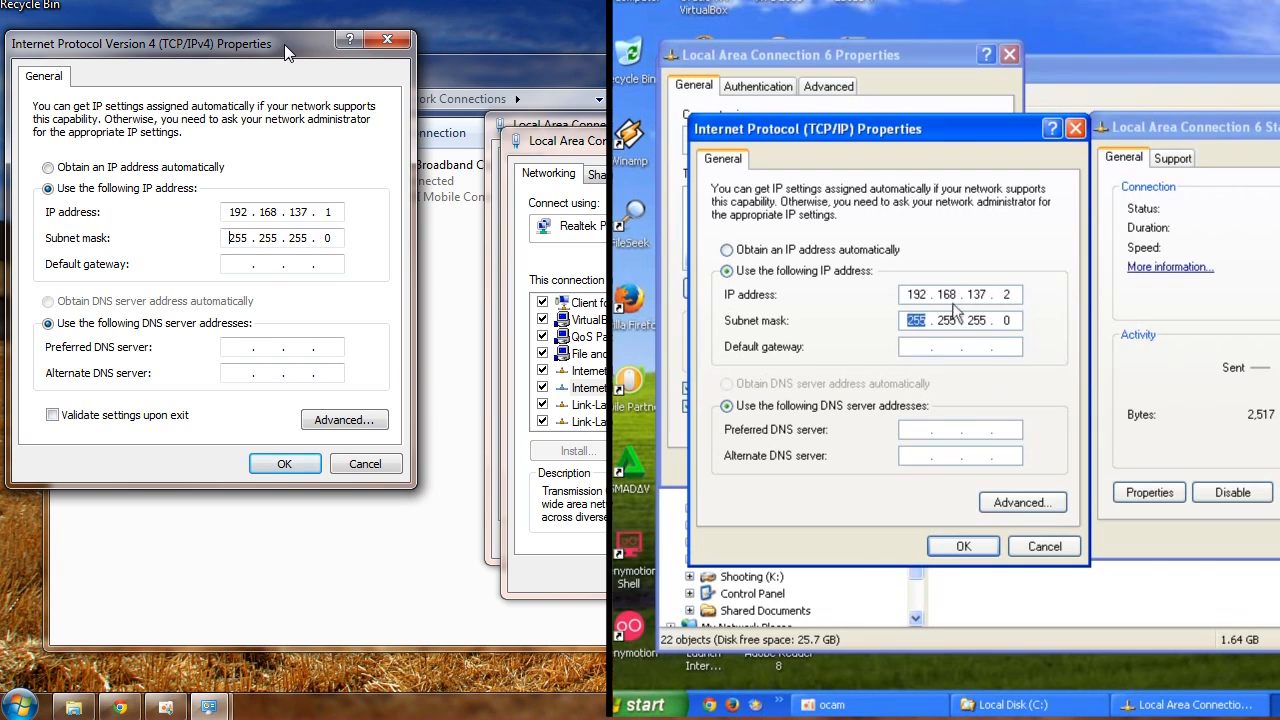
{"action": "left_click", "coordinate": [963, 548]}
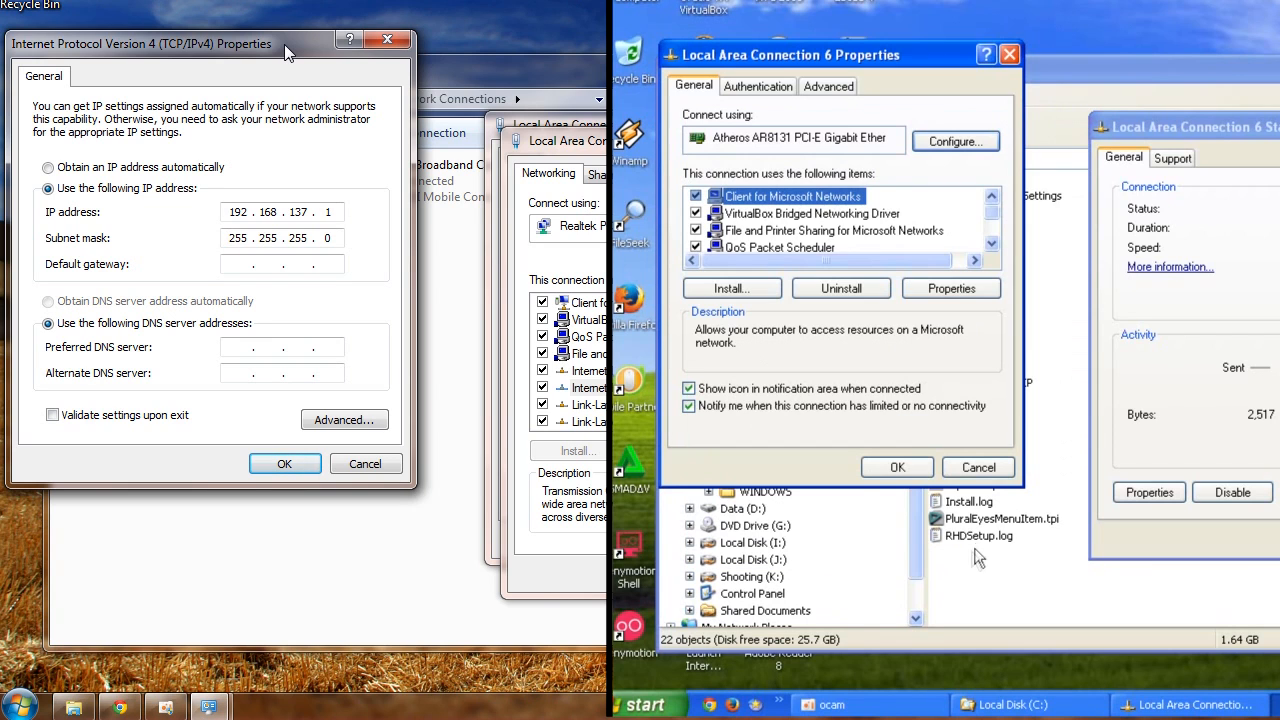
{"action": "left_click", "coordinate": [911, 465]}
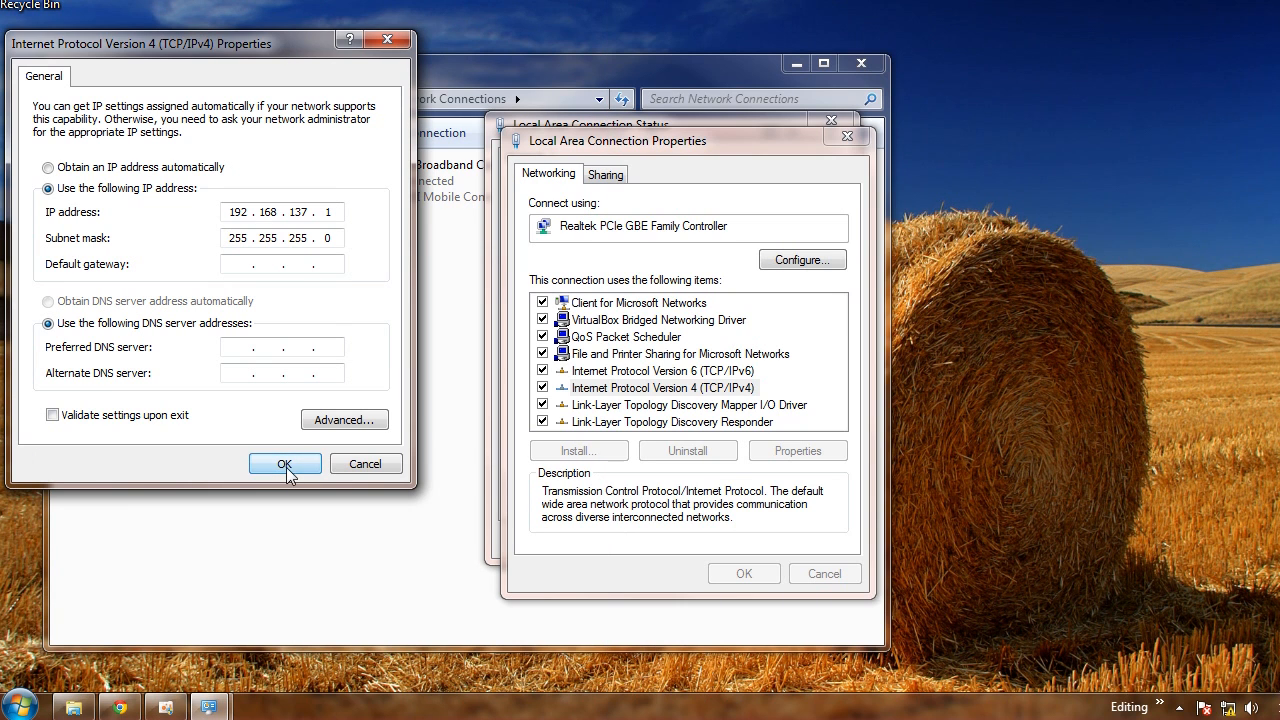
Apply the Windows 7 IPv4 settings and close the Local Area Connection Properties dialog
{"action": "left_click", "coordinate": [288, 465]}
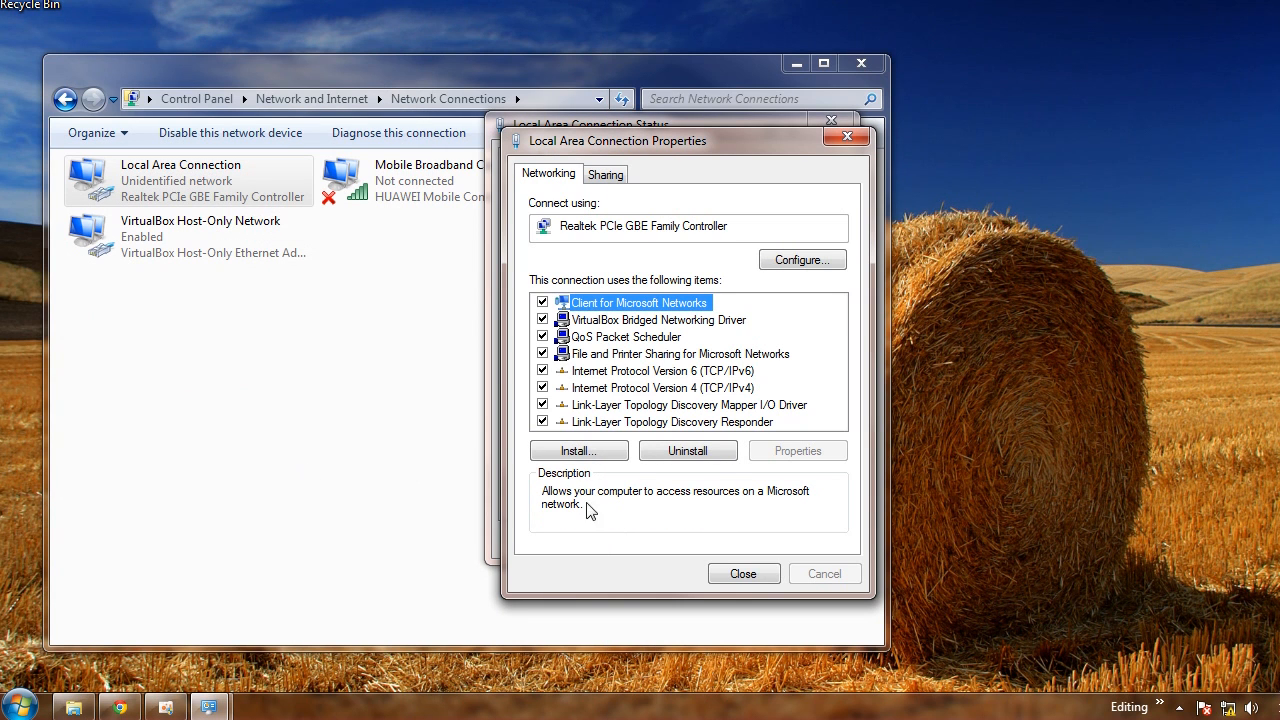
{"action": "left_click_drag", "start_coordinate": [705, 139], "coordinate": [353, 88]}
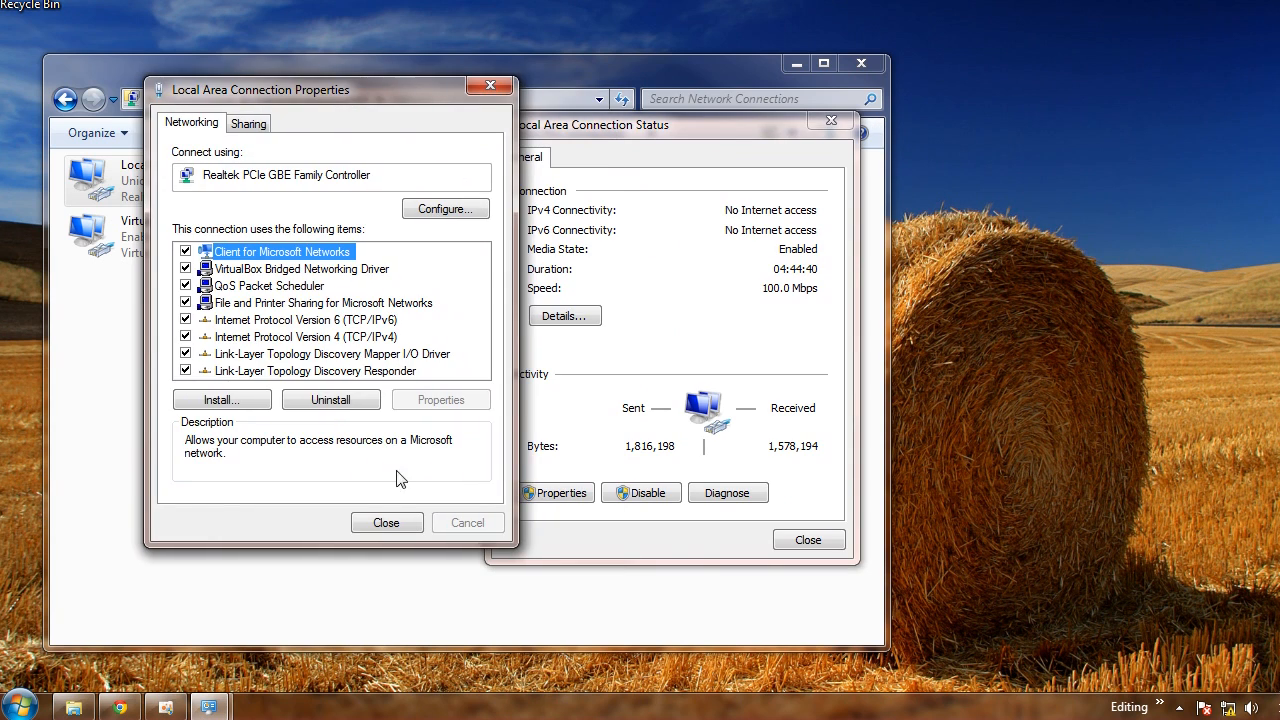
{"action": "left_click", "coordinate": [395, 518]}
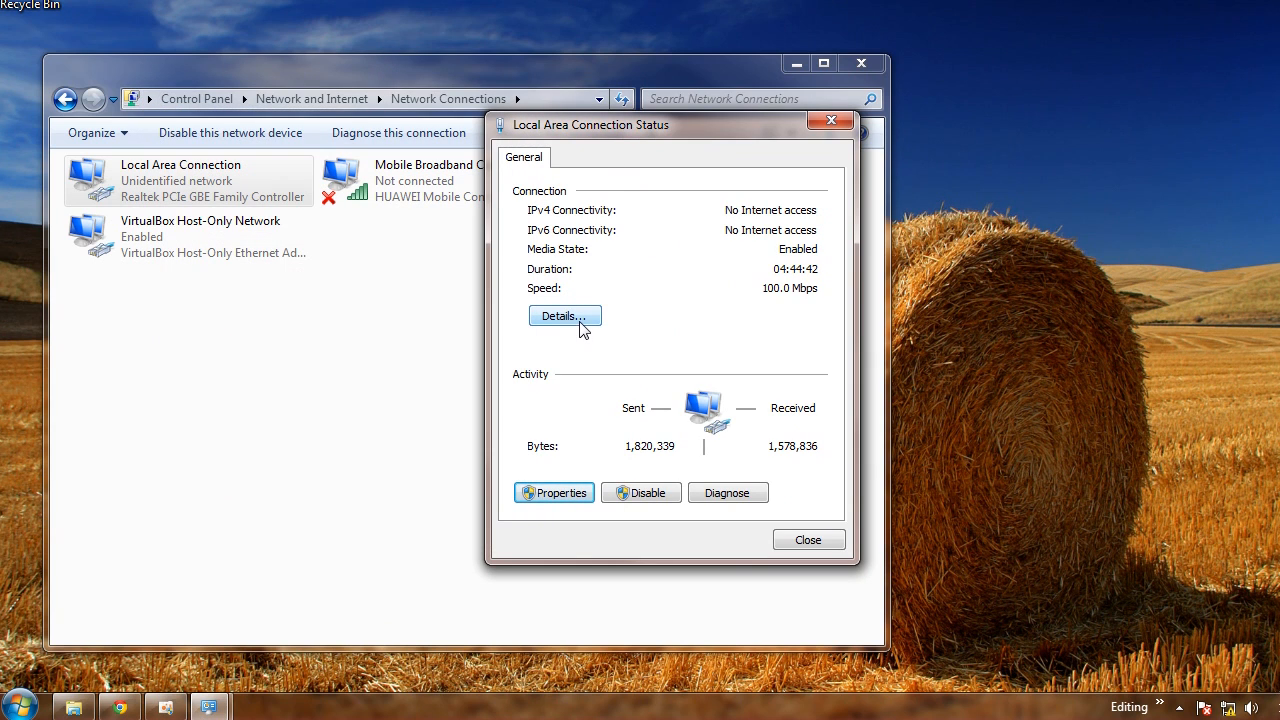
Compare the Windows 7 connection details with the XP connection's support information, then close both status dialogs
{"action": "left_click_drag", "start_coordinate": [655, 124], "coordinate": [200, 76]}
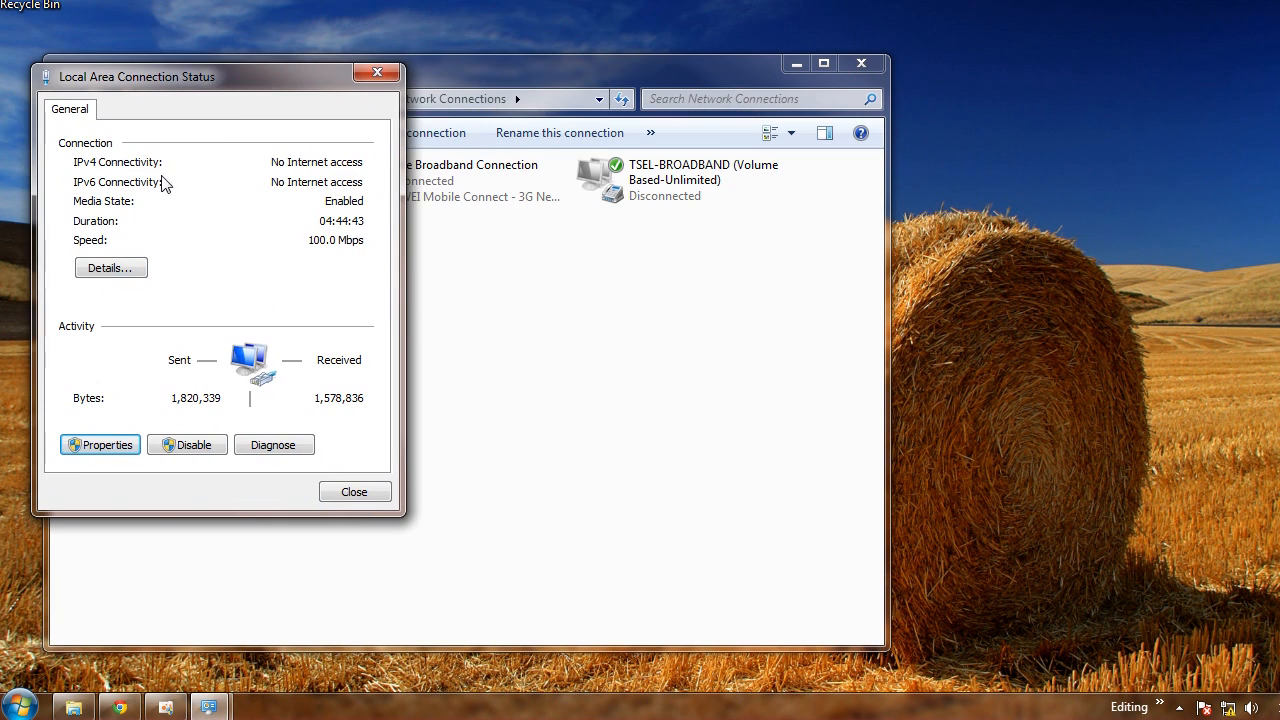
{"action": "left_click", "coordinate": [135, 264]}
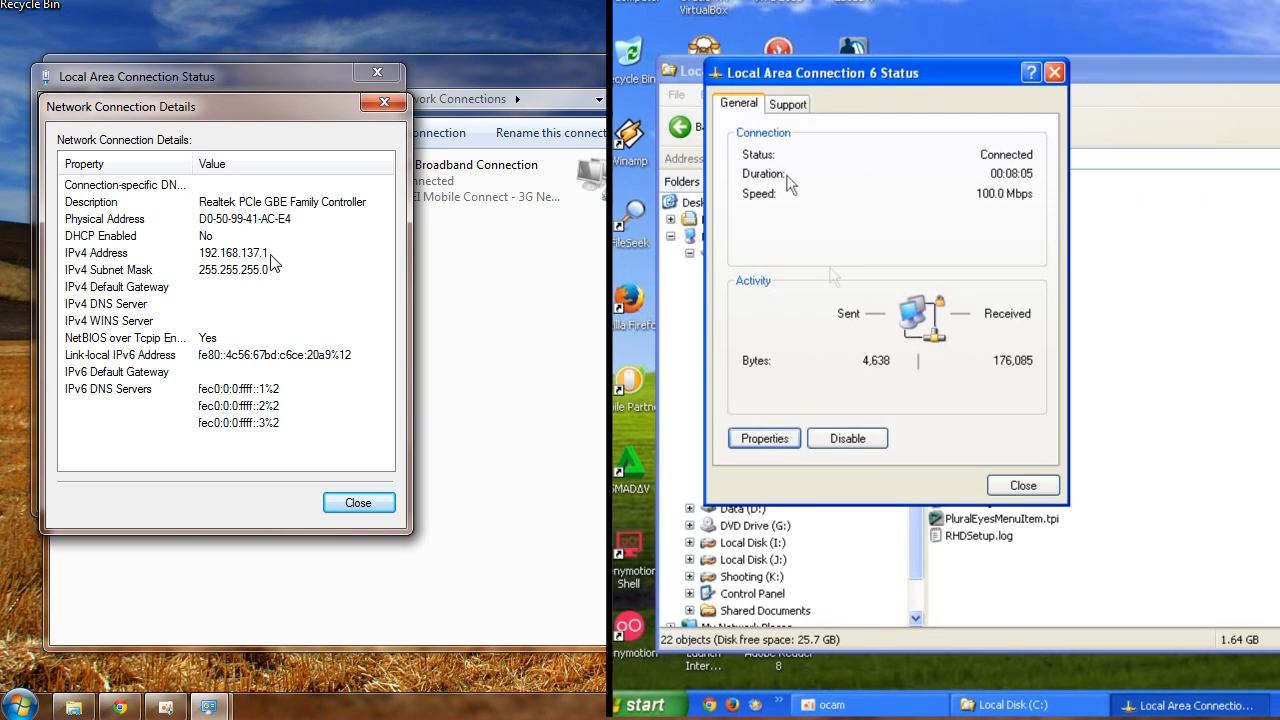
{"action": "left_click", "coordinate": [788, 104]}
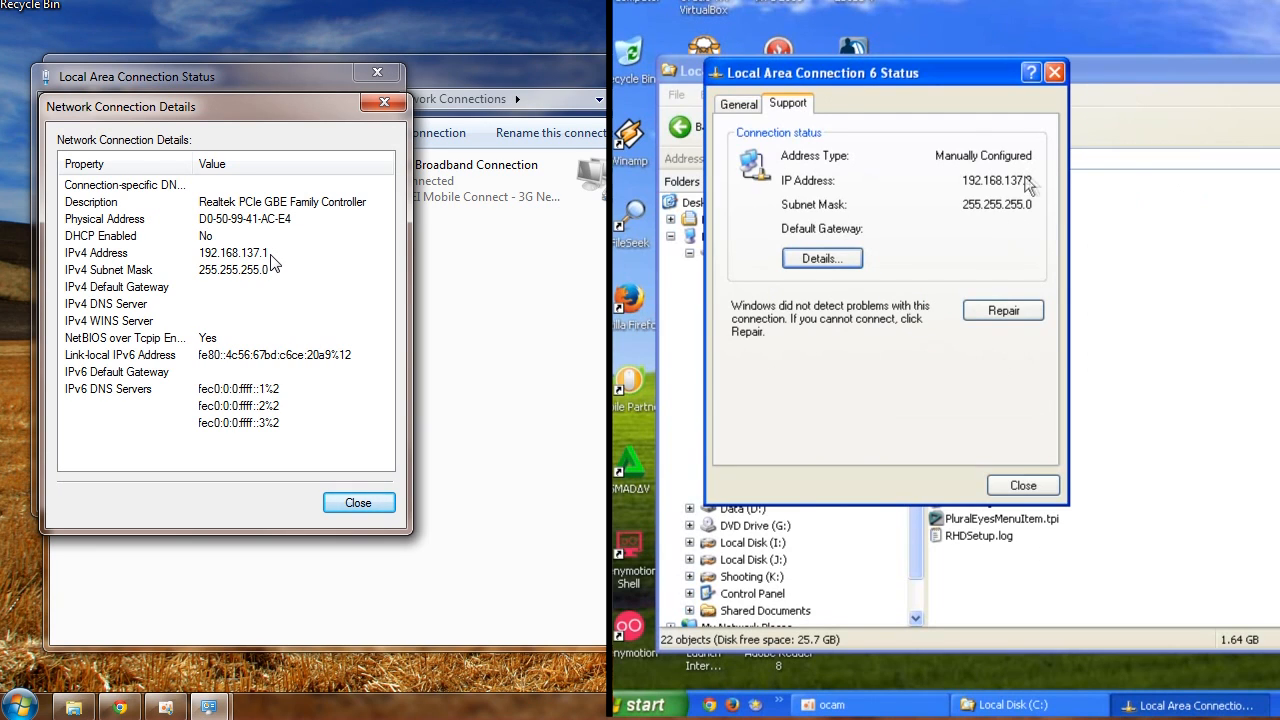
{"action": "left_click", "coordinate": [1023, 486]}
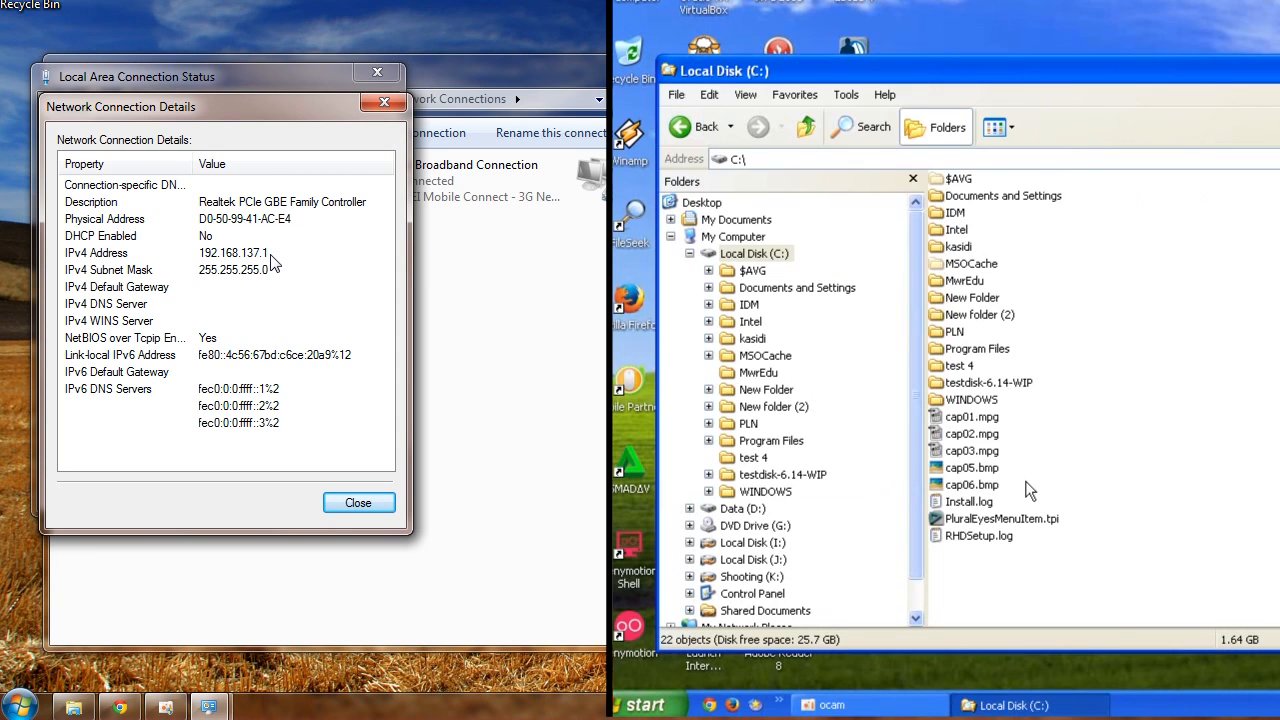
{"action": "left_click", "coordinate": [369, 500]}
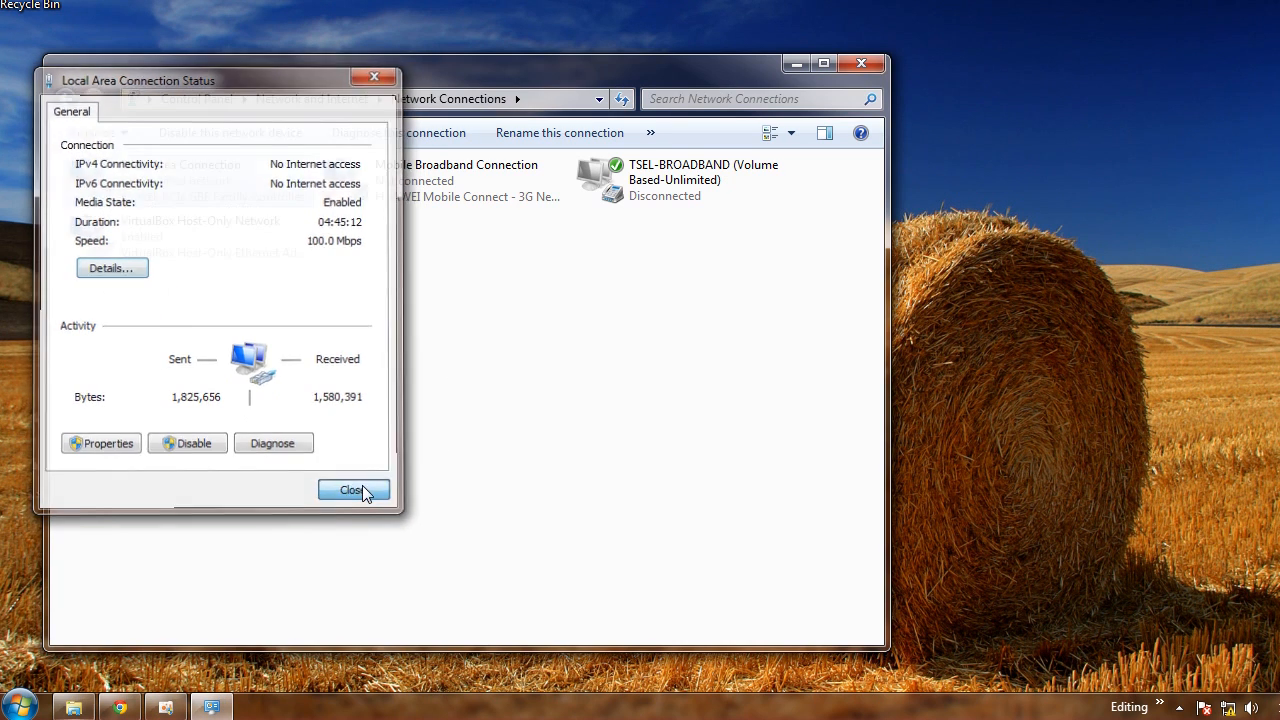
{"action": "left_click", "coordinate": [357, 490]}
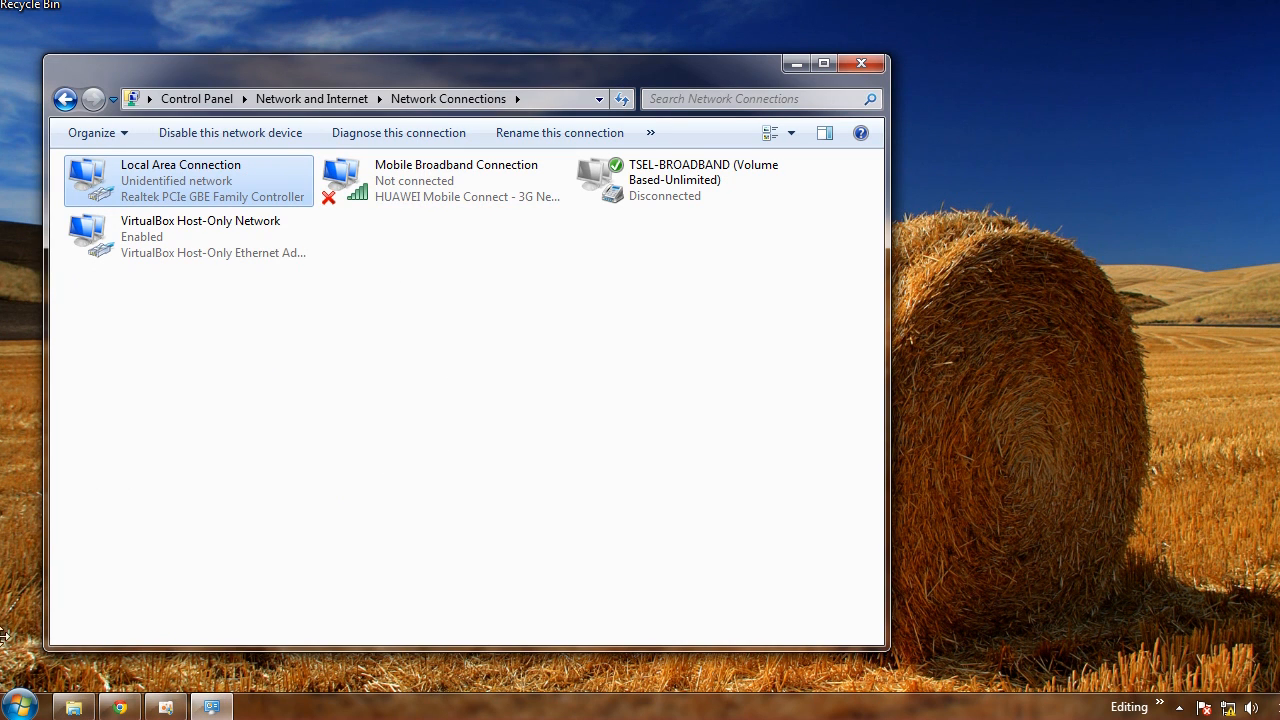
Open the Network location in Windows 7 Explorer and refresh the list of network computers twice
{"action": "left_click", "coordinate": [73, 707]}
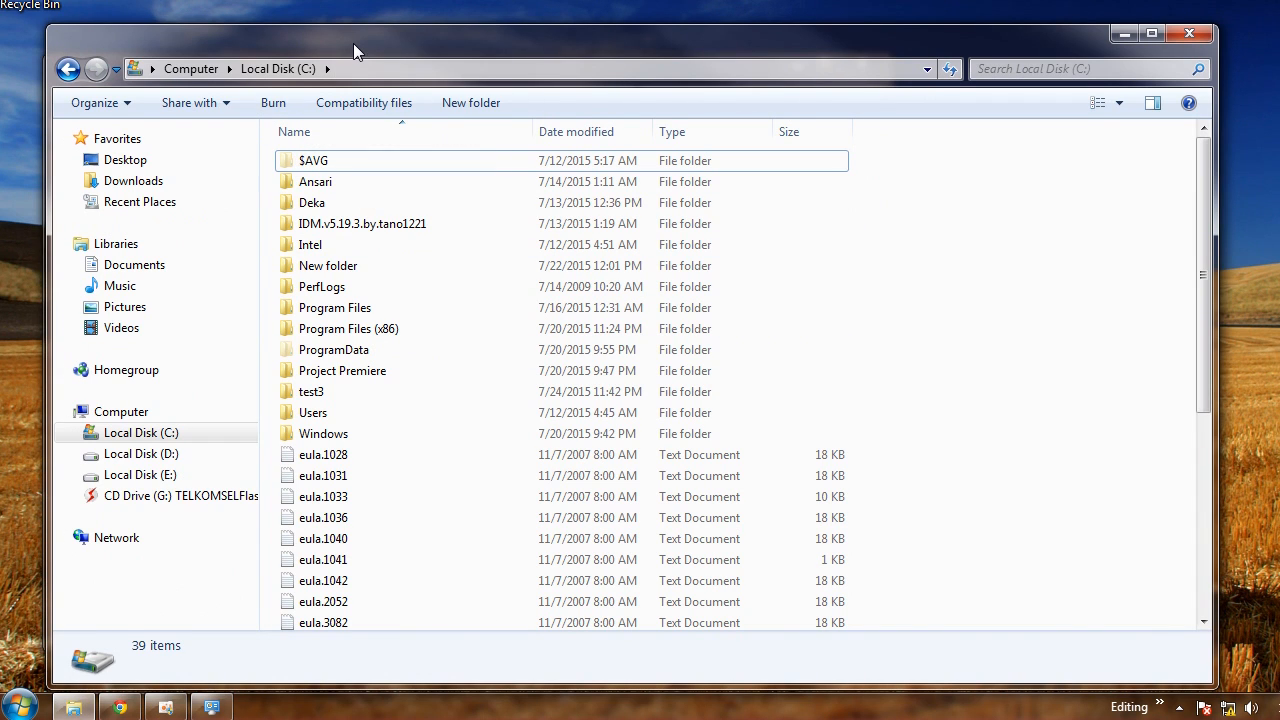
{"action": "left_click_drag", "start_coordinate": [353, 43], "coordinate": [353, 37]}
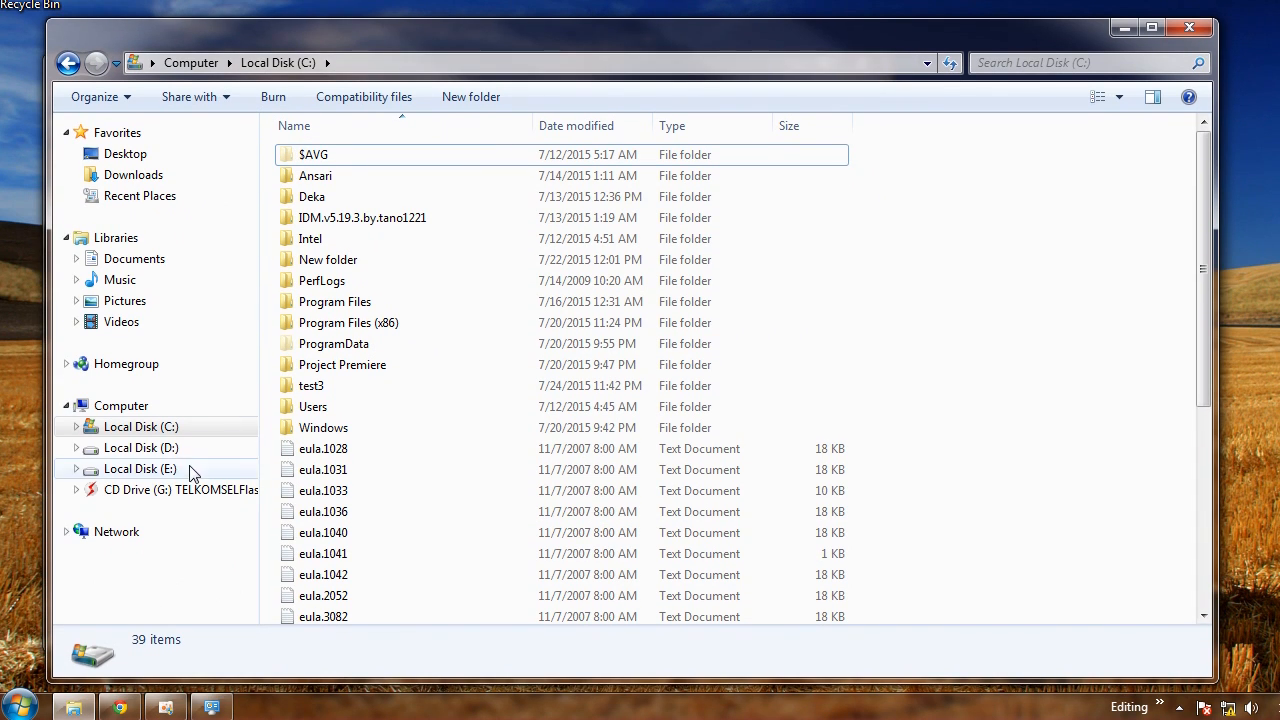
{"action": "left_click", "coordinate": [120, 532]}
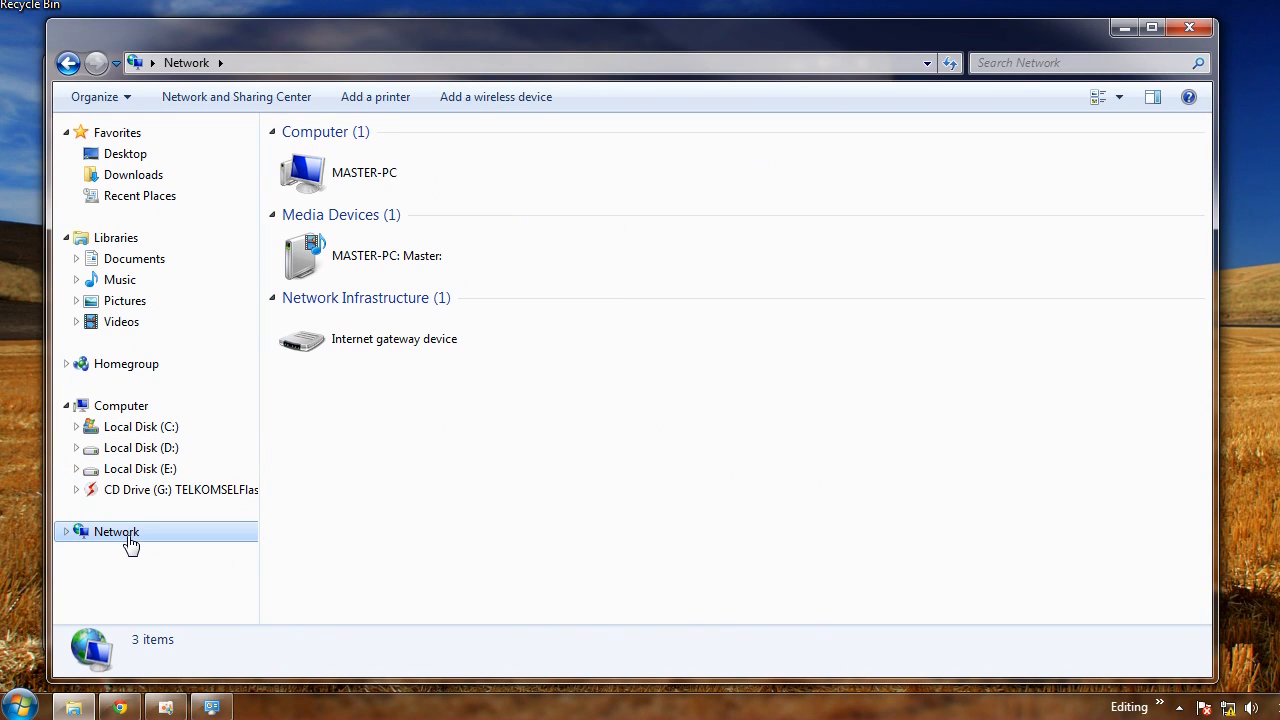
{"action": "right_click", "coordinate": [391, 453]}
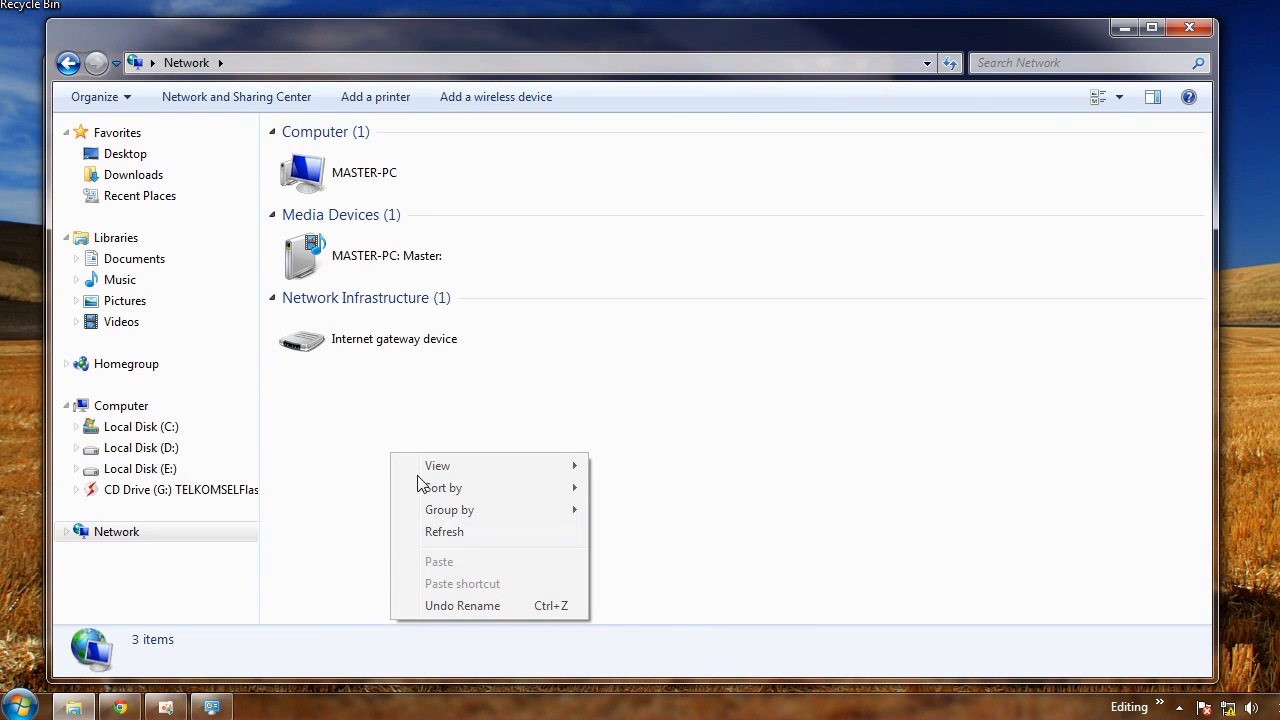
{"action": "left_click", "coordinate": [456, 534]}
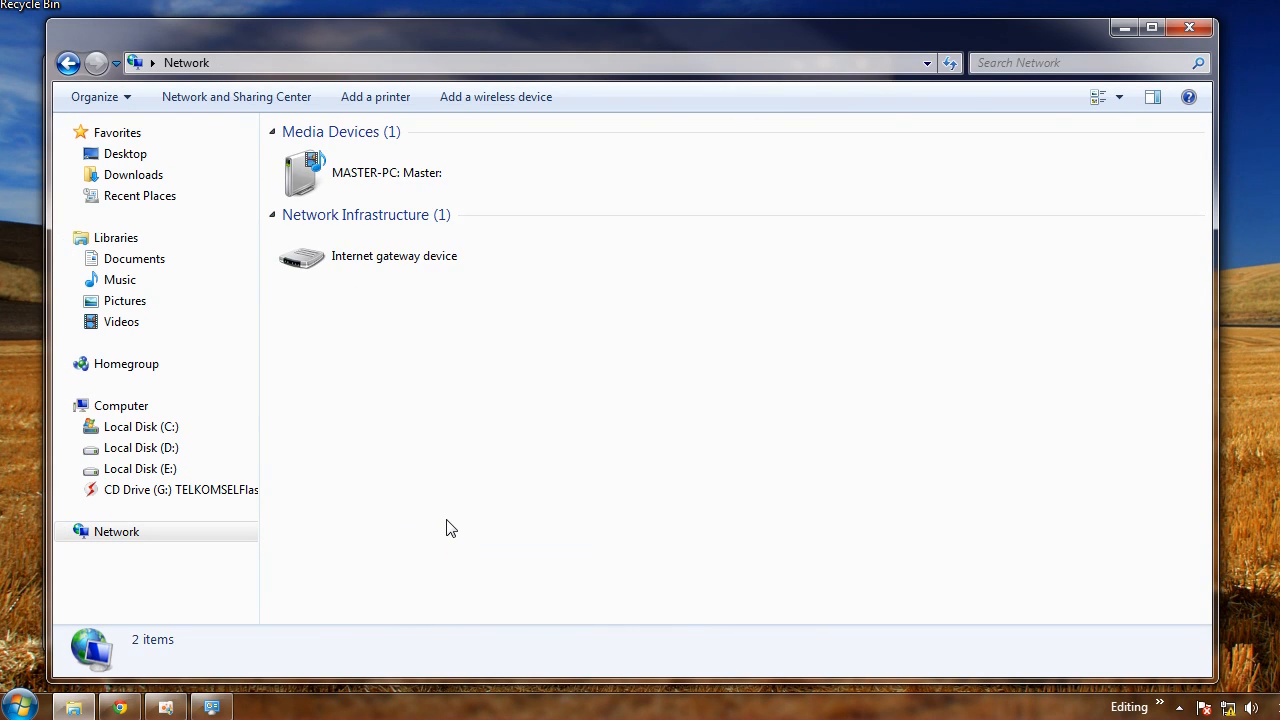
{"action": "right_click", "coordinate": [401, 418]}
{"action": "left_click", "coordinate": [459, 489]}
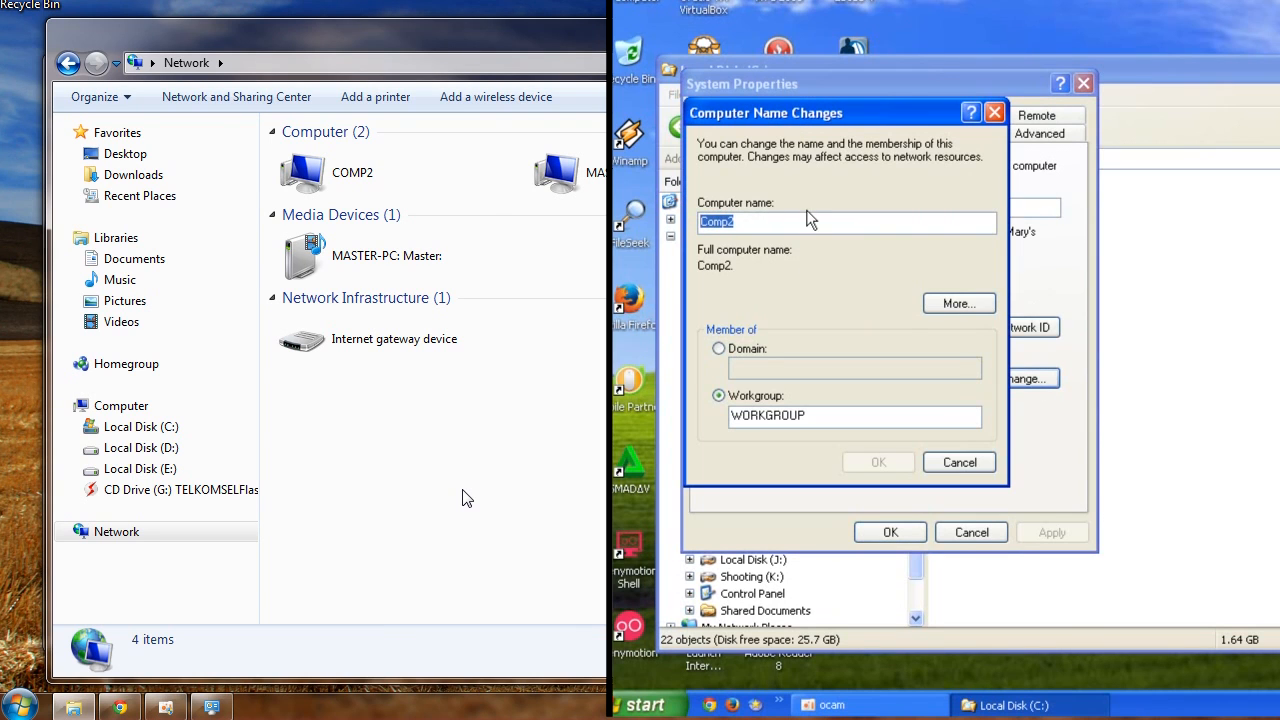
Open the Windows 7 System Properties through Computer properties and Advanced system settings
{"action": "right_click", "coordinate": [147, 403]}
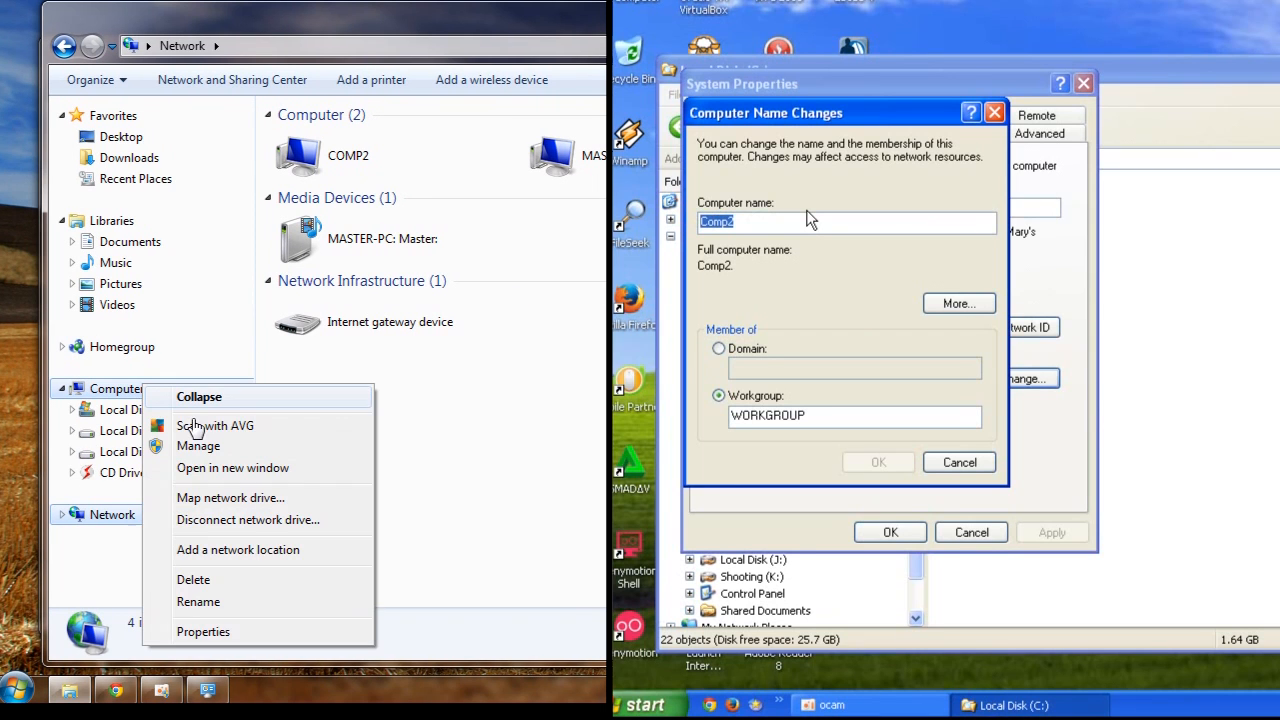
{"action": "left_click", "coordinate": [248, 632]}
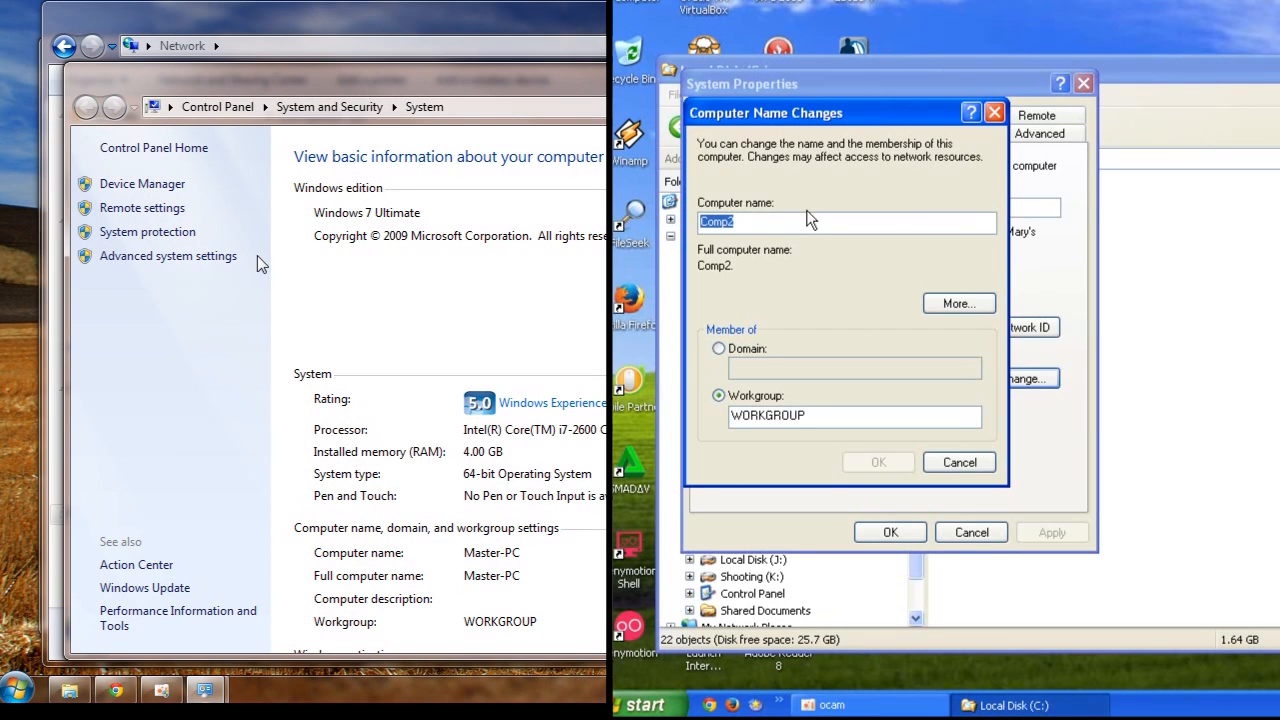
{"action": "left_click", "coordinate": [443, 294]}
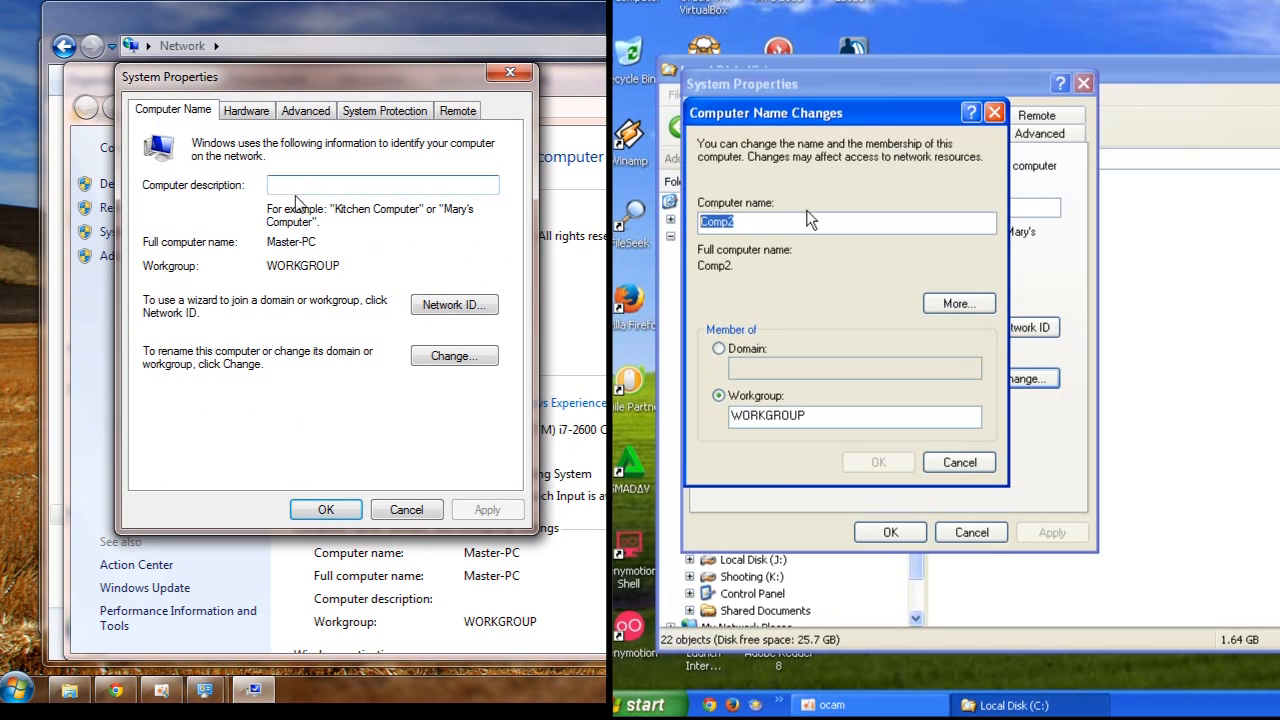
Review the Windows 7 computer name and workgroup, then close the name-change and System Properties dialogs on both computers
{"action": "left_click", "coordinate": [482, 360]}
{"action": "double_click", "coordinate": [176, 226]}
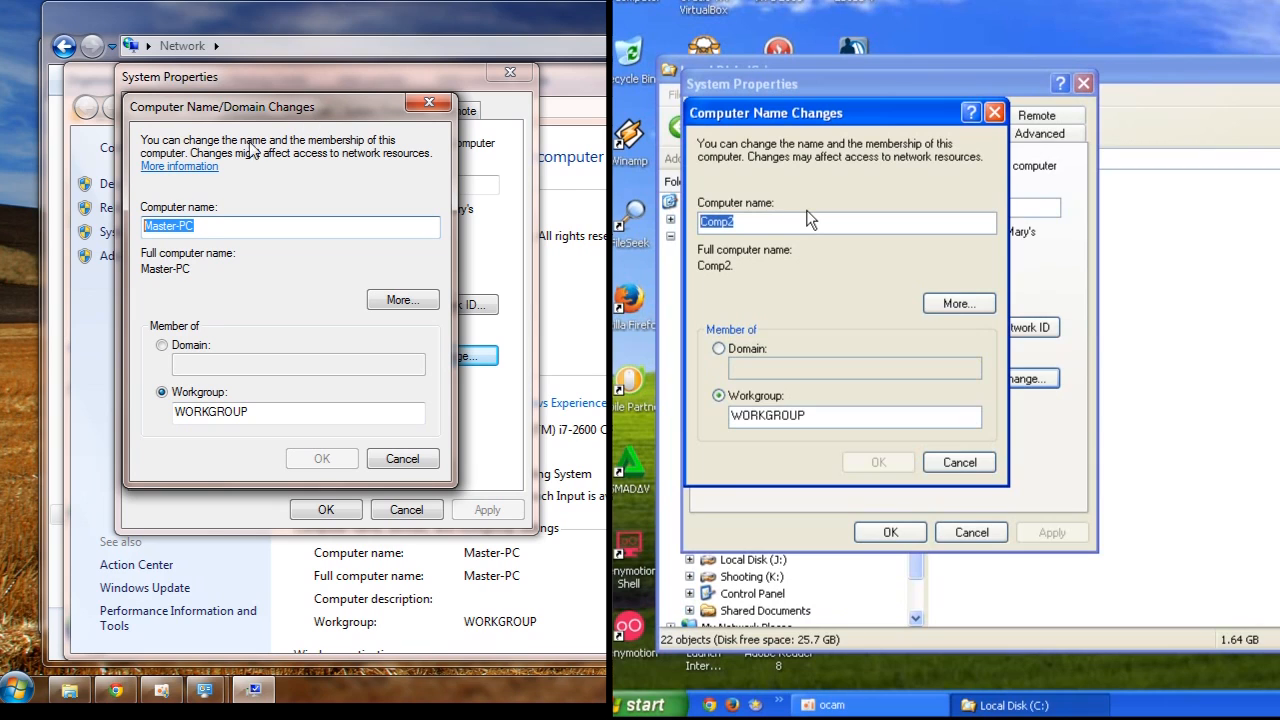
{"action": "left_click", "coordinate": [215, 226]}
{"action": "left_click_drag", "start_coordinate": [217, 226], "coordinate": [142, 238]}
{"action": "left_click", "coordinate": [400, 459]}
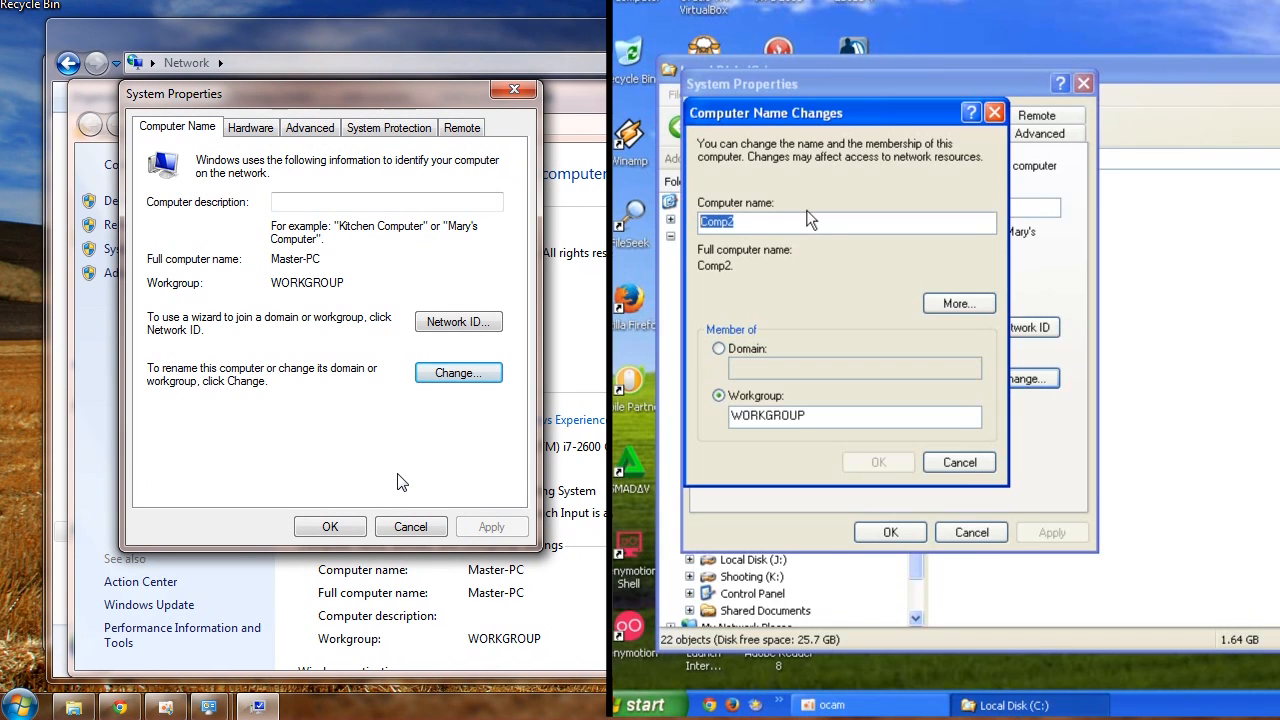
{"action": "left_click", "coordinate": [748, 221]}
{"action": "left_click", "coordinate": [959, 462]}
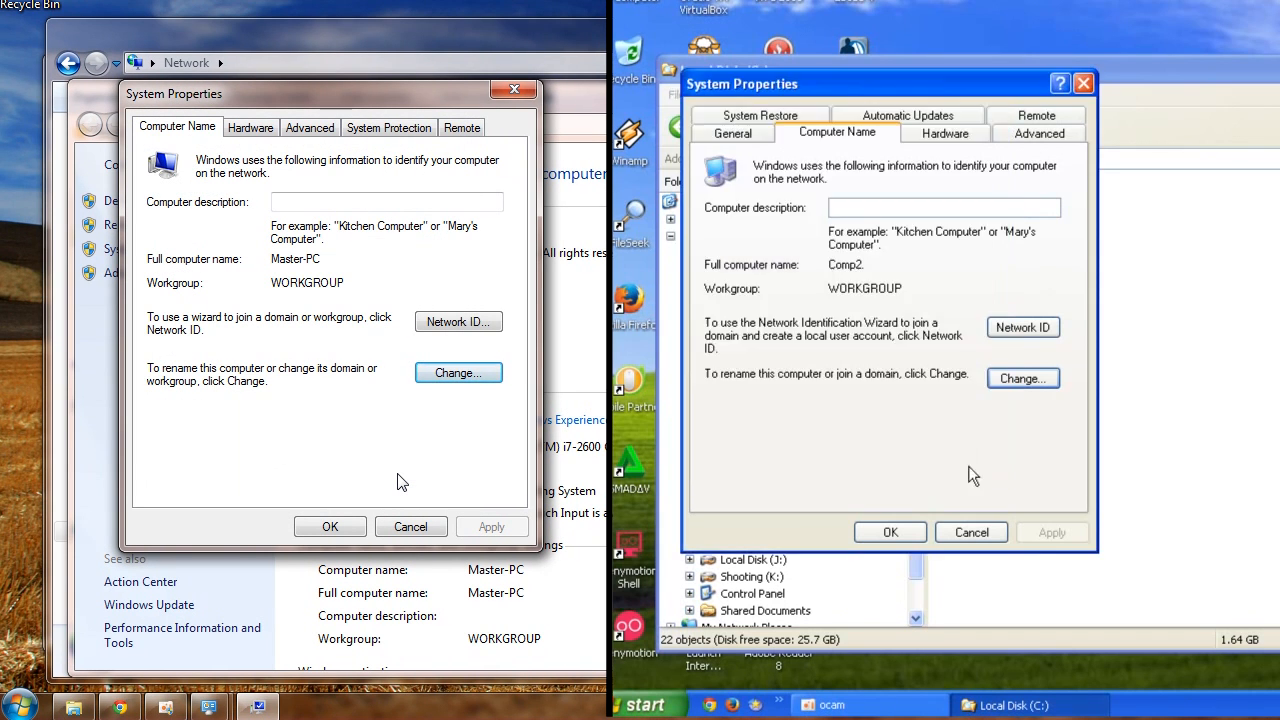
{"action": "left_click", "coordinate": [915, 534]}
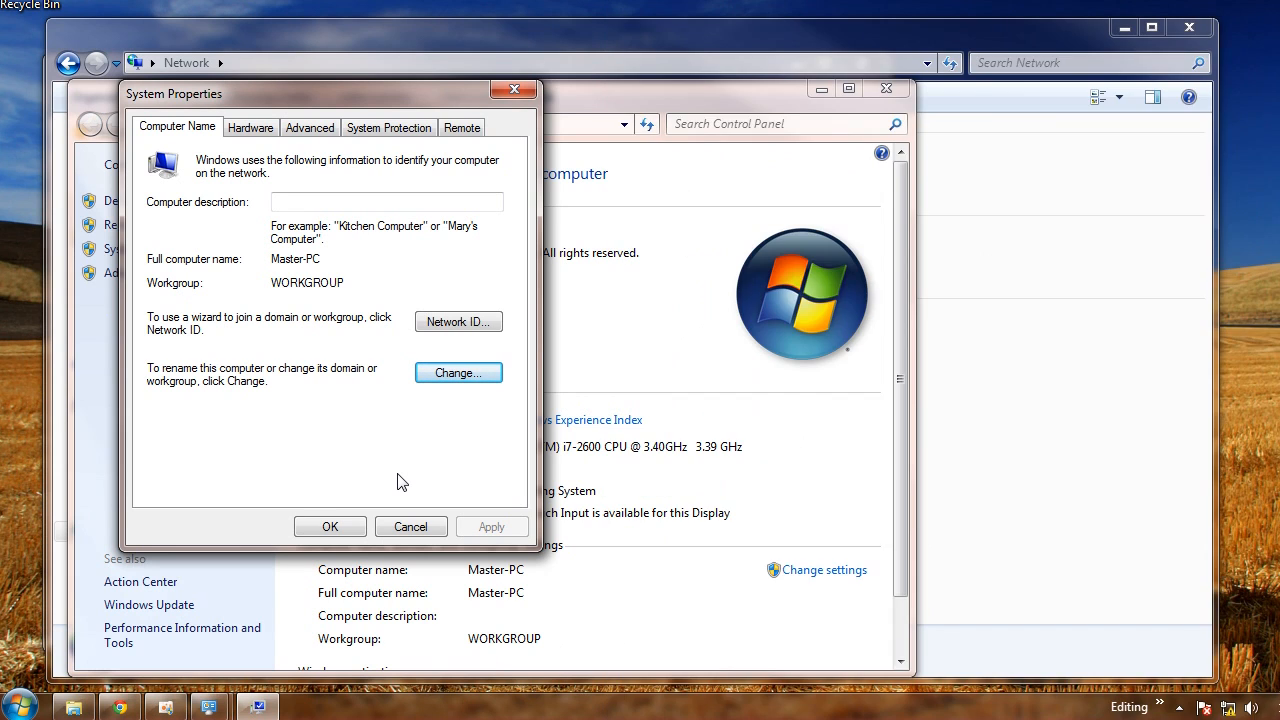
{"action": "left_click", "coordinate": [330, 527]}
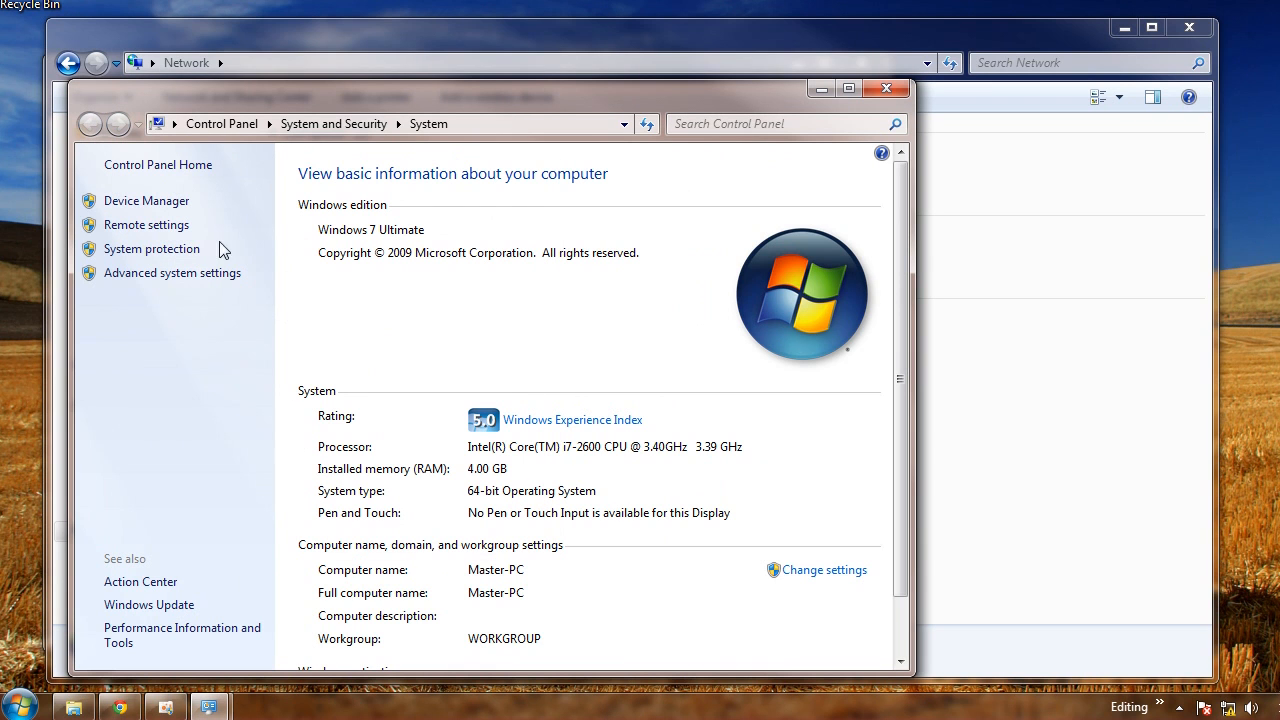
{"action": "left_click", "coordinate": [886, 88]}
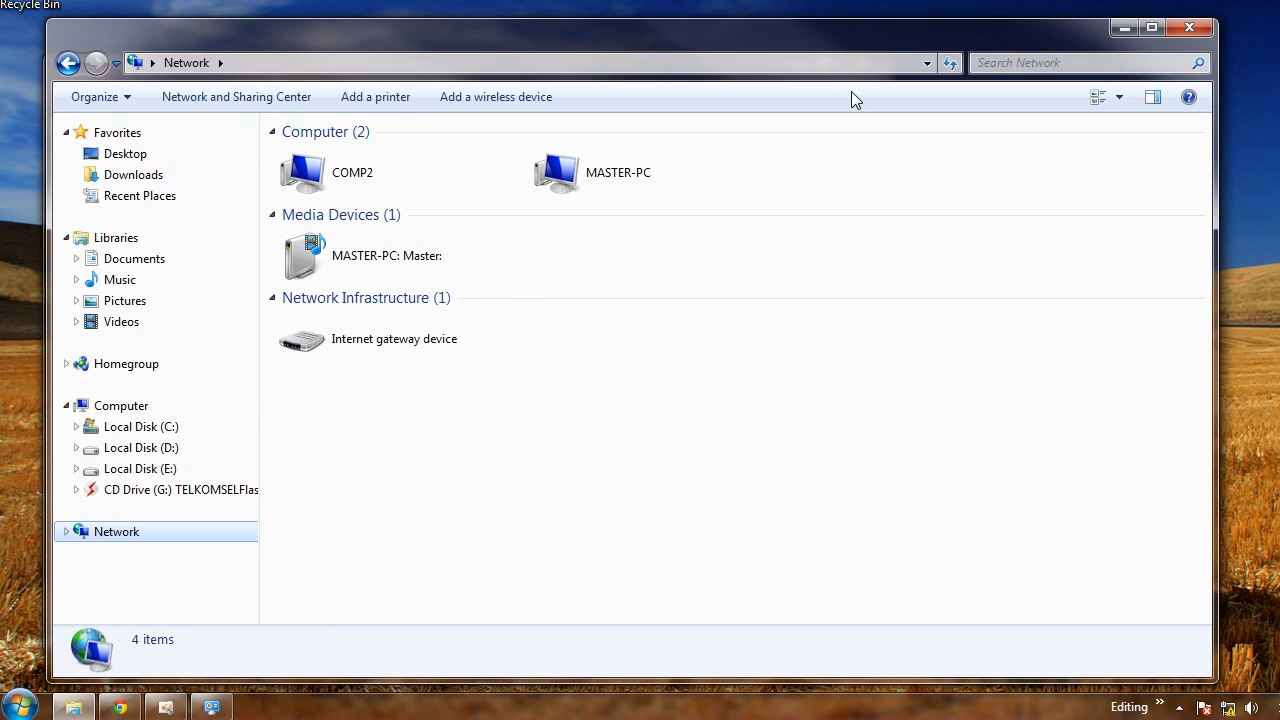
Open the comp2 computer in Windows 7 Explorer by entering \\comp2 as the address
{"action": "left_click", "coordinate": [446, 479]}
{"action": "left_click", "coordinate": [489, 62]}
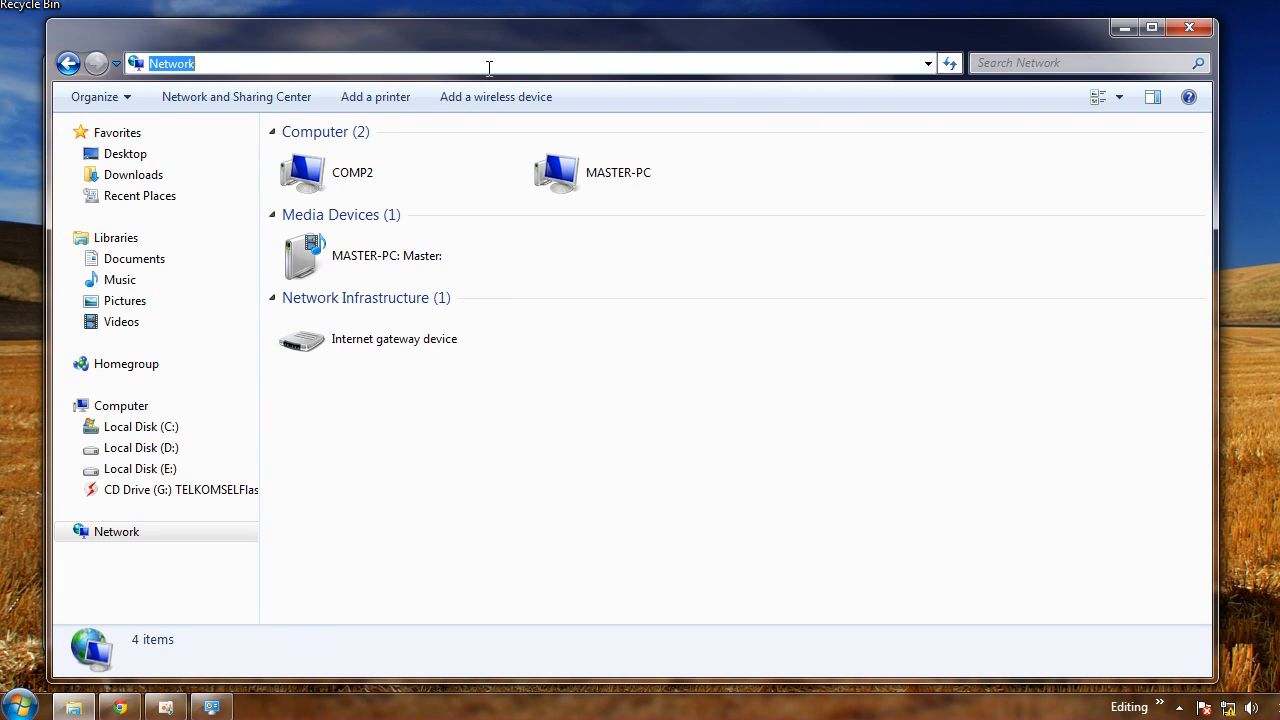
{"action": "type", "text": "\\\\comp2"}
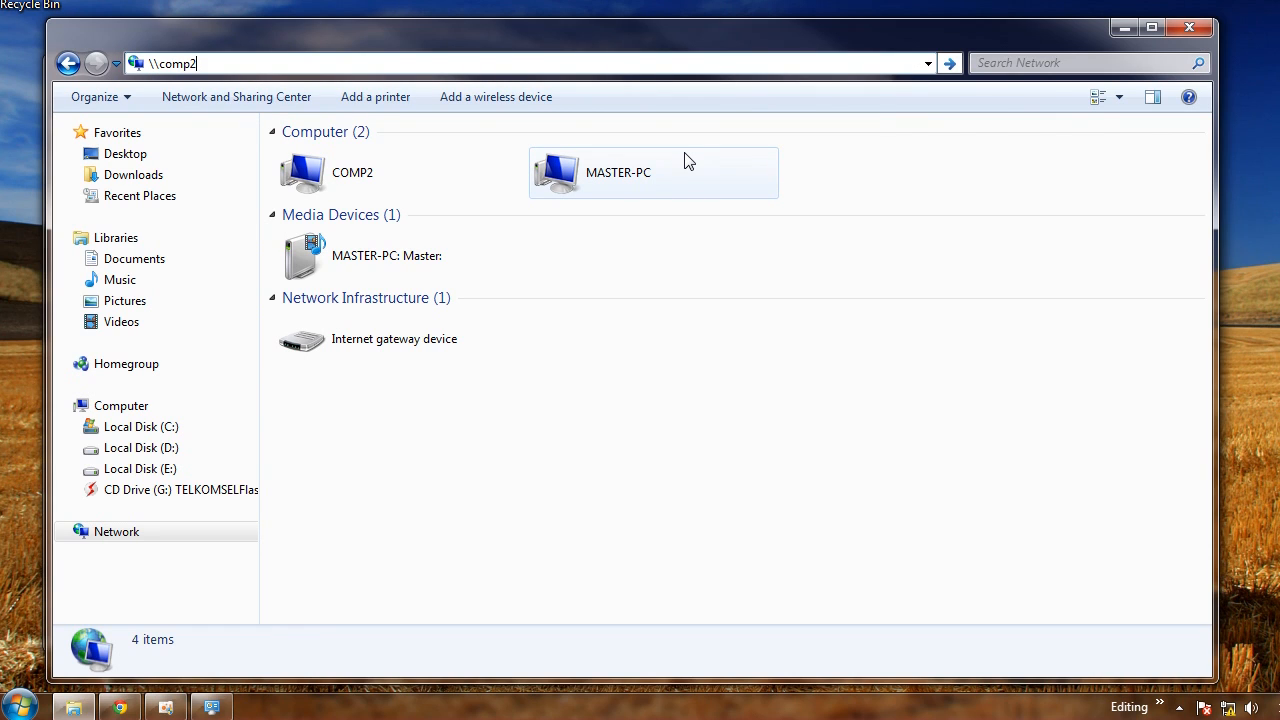
{"action": "key", "text": "Return"}
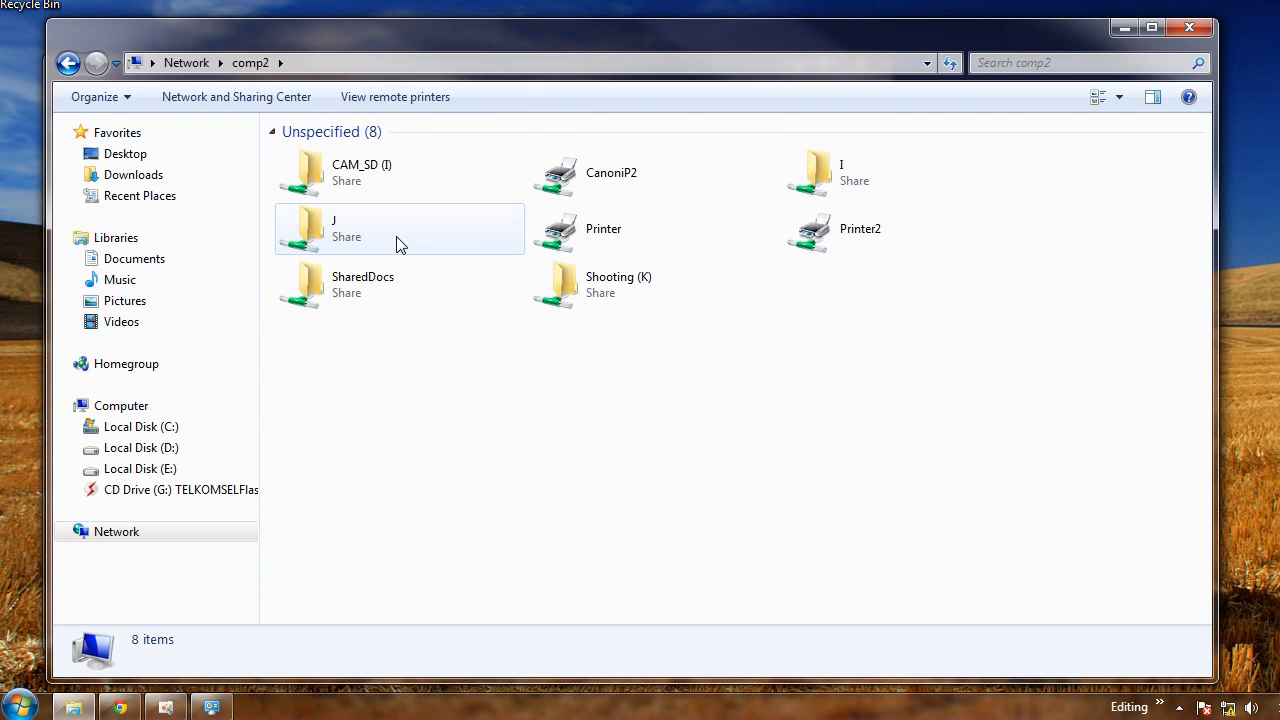
Refresh the list of comp2's shared items three times
{"action": "right_click", "coordinate": [387, 323]}
{"action": "left_click", "coordinate": [430, 400]}
{"action": "right_click", "coordinate": [374, 344]}
{"action": "left_click", "coordinate": [429, 423]}
{"action": "right_click", "coordinate": [411, 356]}
{"action": "left_click", "coordinate": [468, 434]}
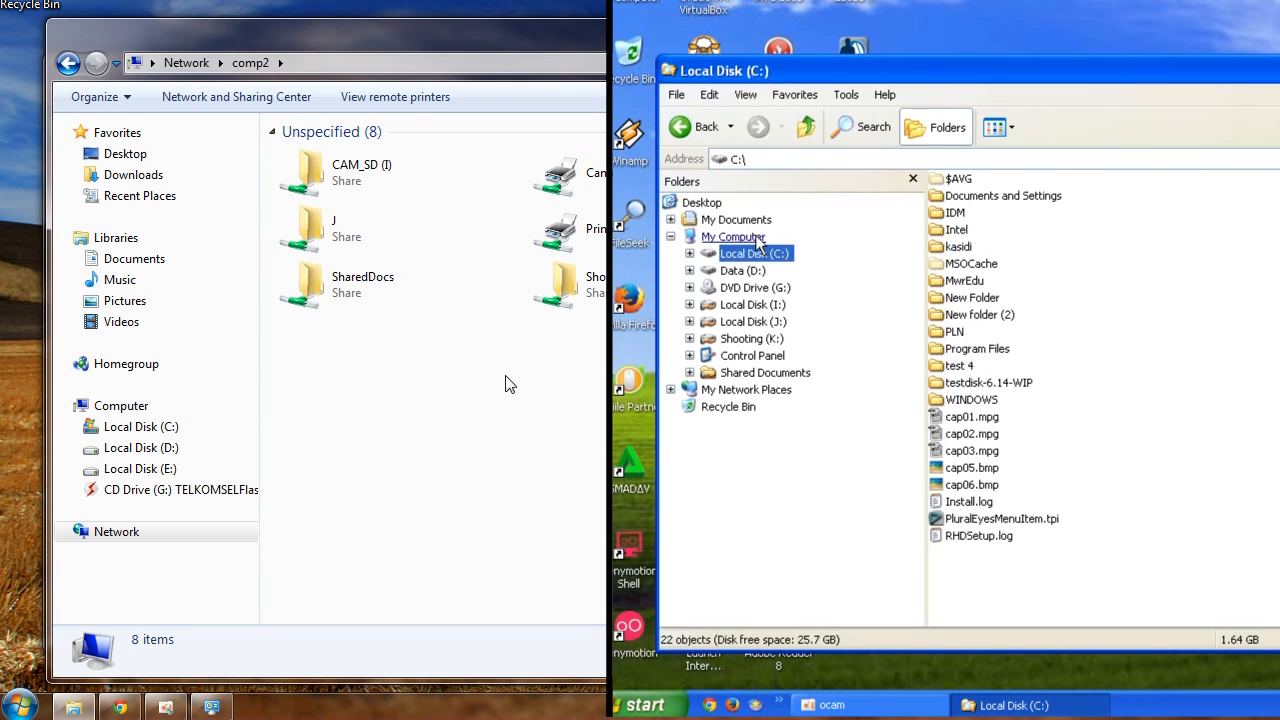
Share the XP Local Disk (C:) root on the network, allowing network users to change its files
{"action": "left_click", "coordinate": [735, 237]}
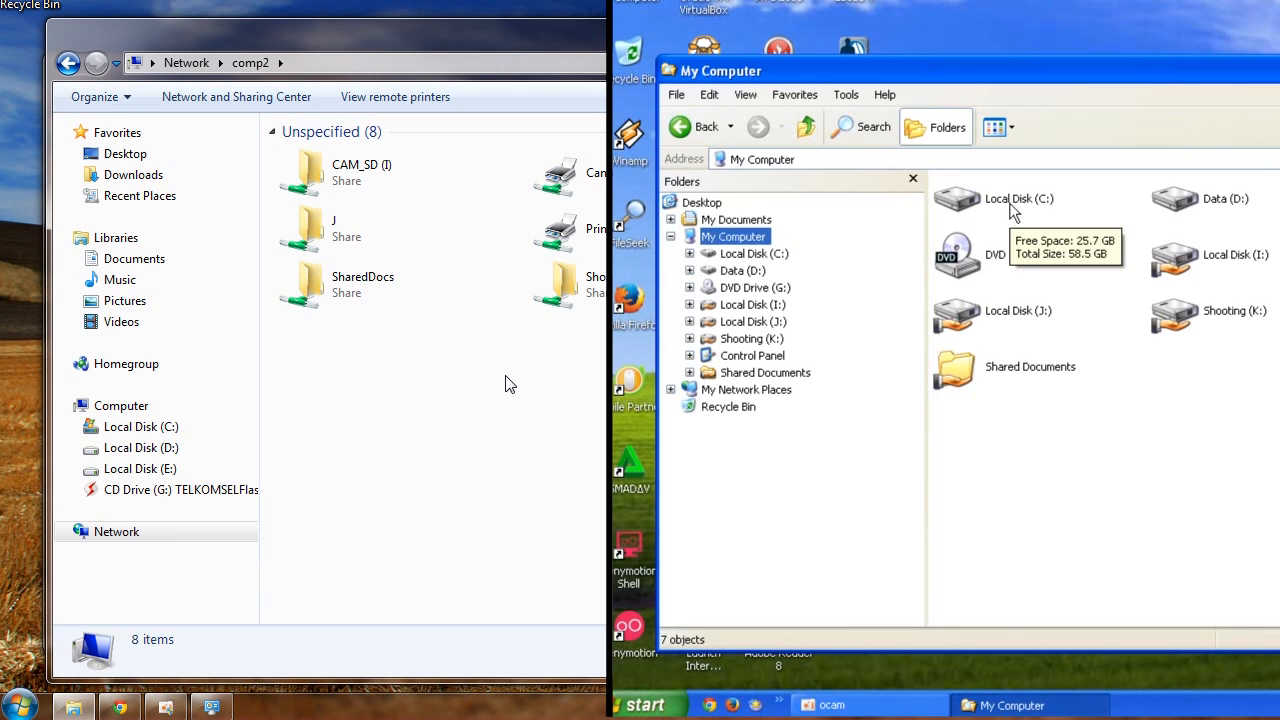
{"action": "right_click", "coordinate": [1012, 206]}
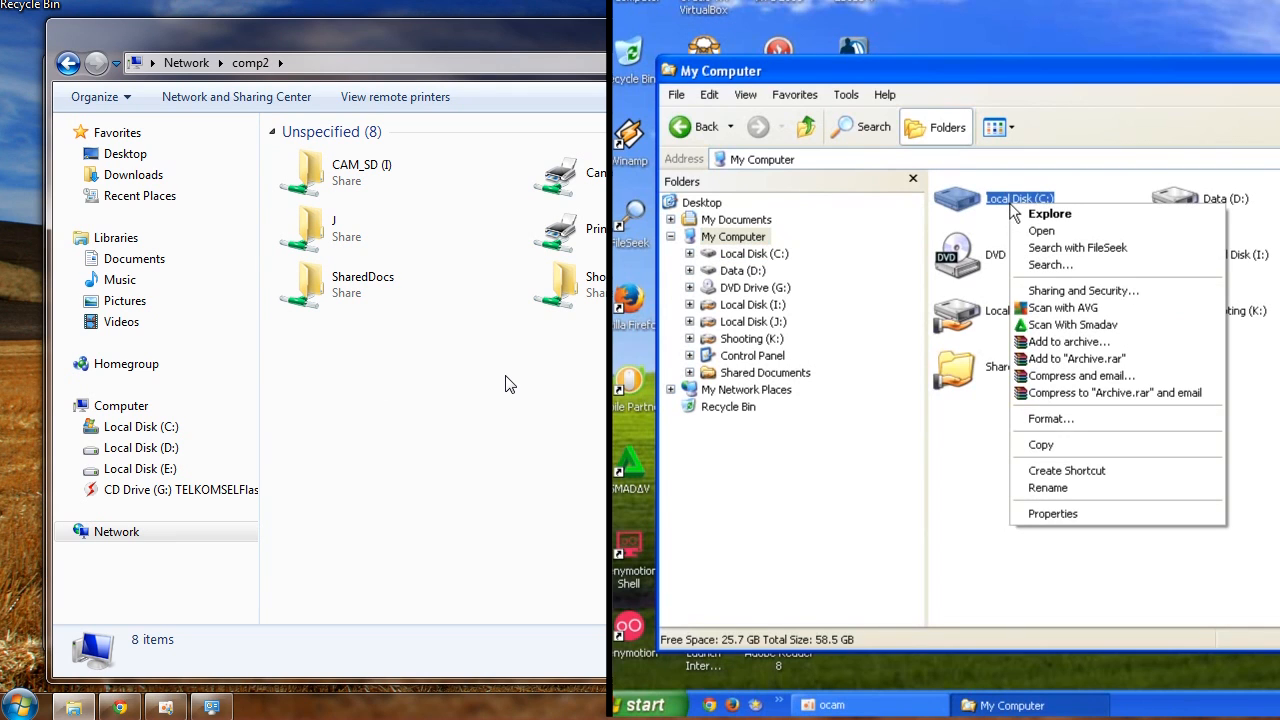
{"action": "left_click", "coordinate": [1105, 300]}
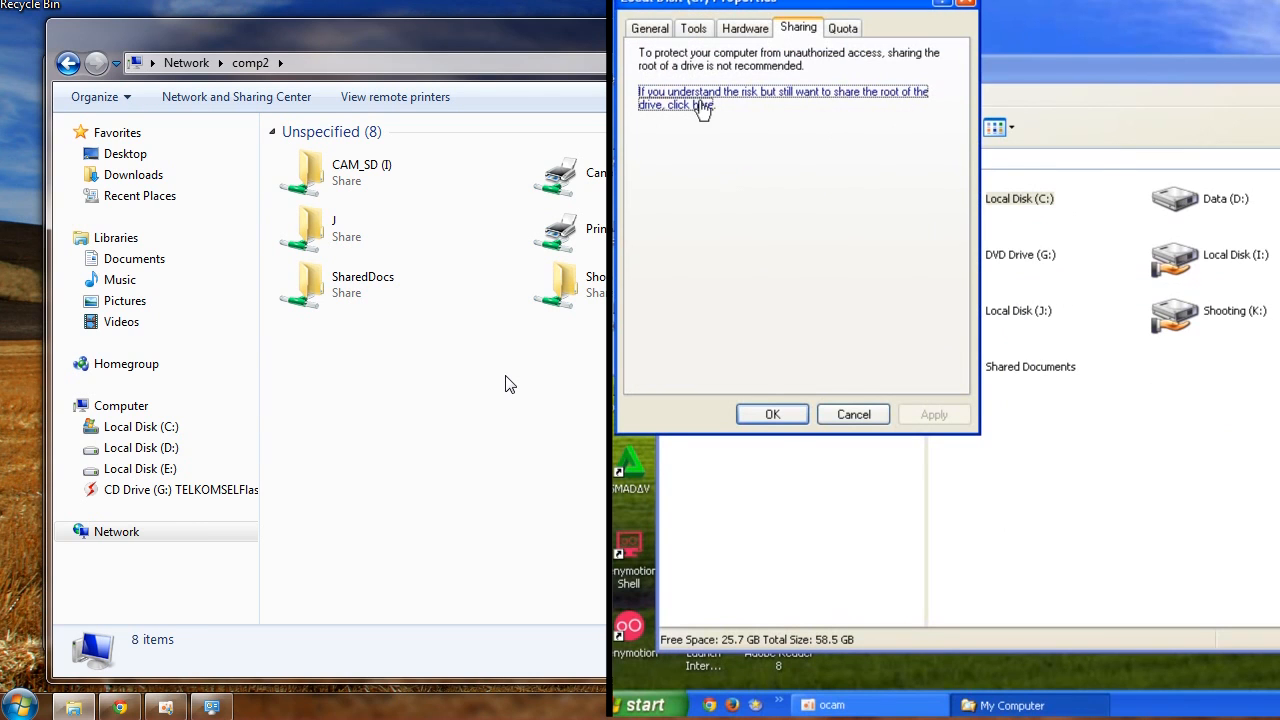
{"action": "left_click", "coordinate": [697, 105]}
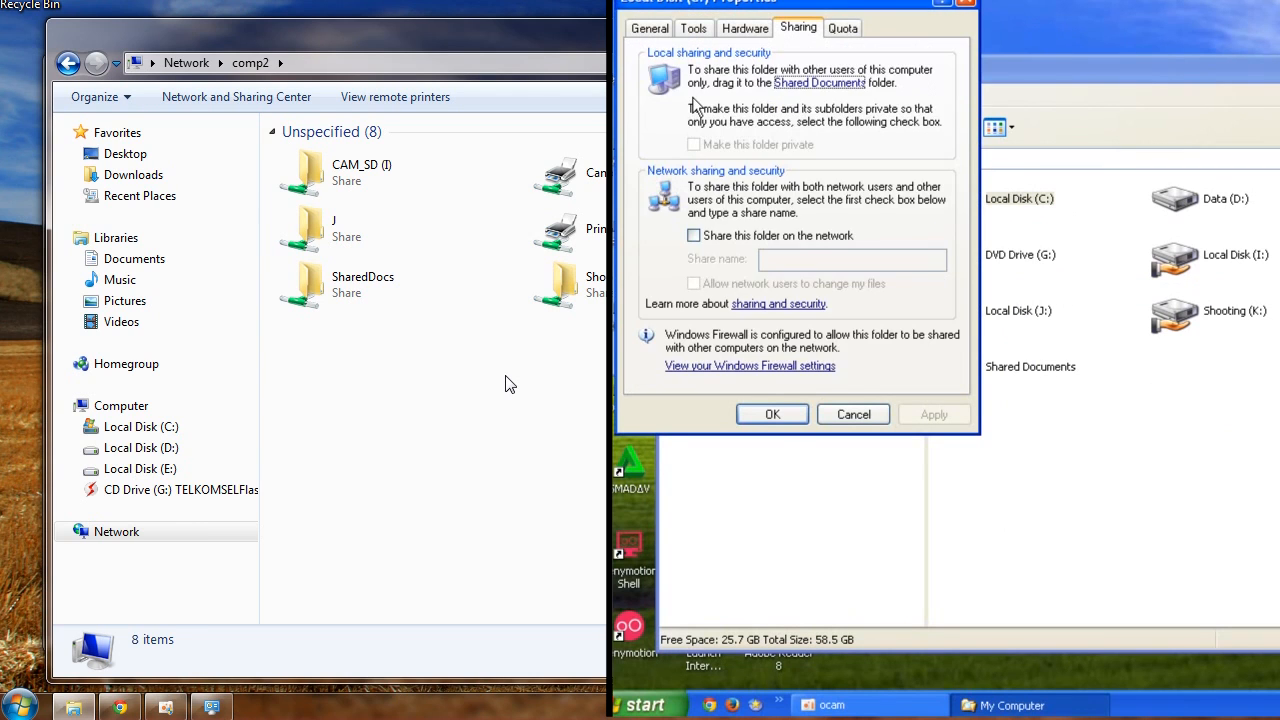
{"action": "left_click", "coordinate": [731, 240]}
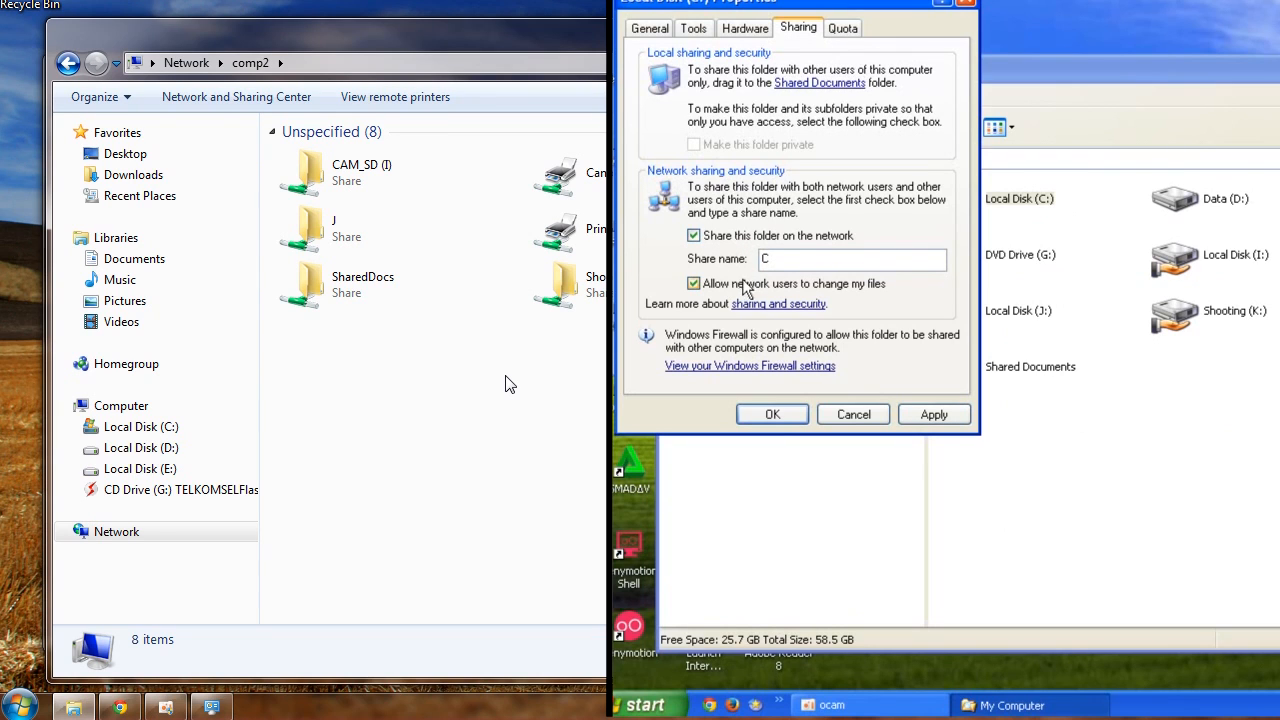
{"action": "left_click", "coordinate": [926, 414]}
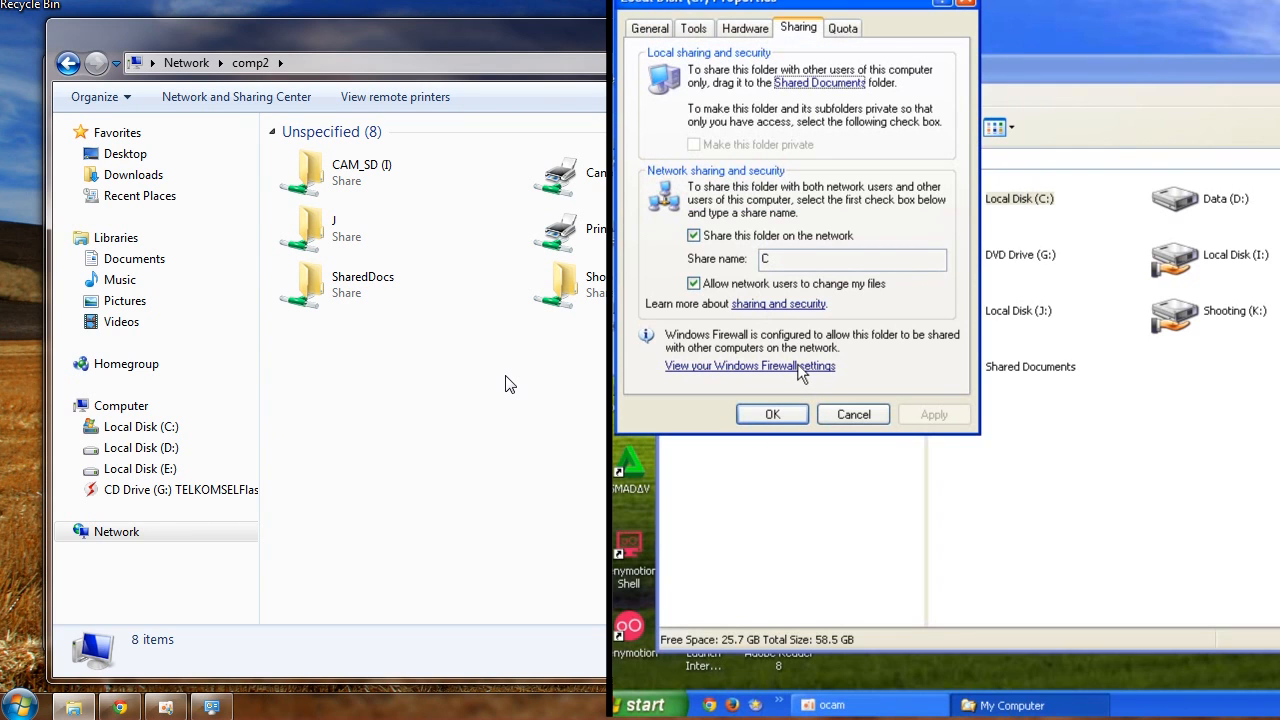
{"action": "left_click", "coordinate": [772, 414]}
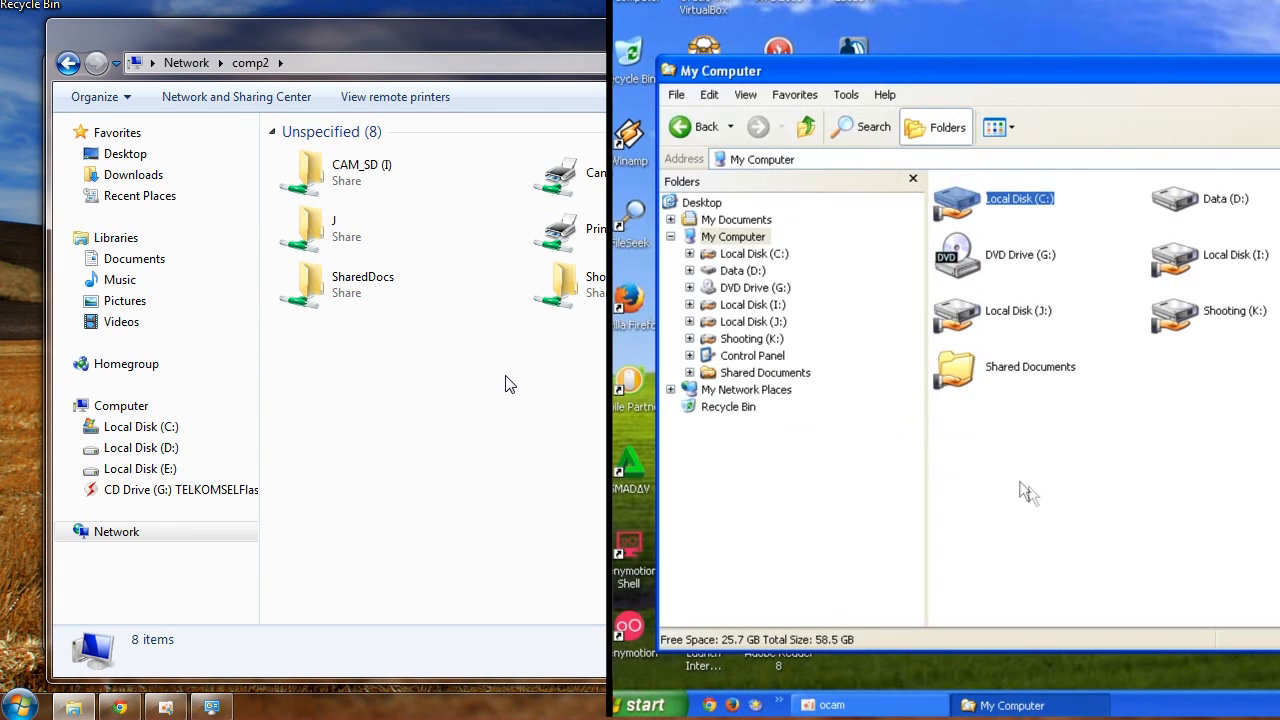
Refresh comp2's shares in Windows 7 and browse the new C share and its test 4 folder
{"action": "left_click", "coordinate": [1052, 483]}
{"action": "right_click", "coordinate": [392, 379]}
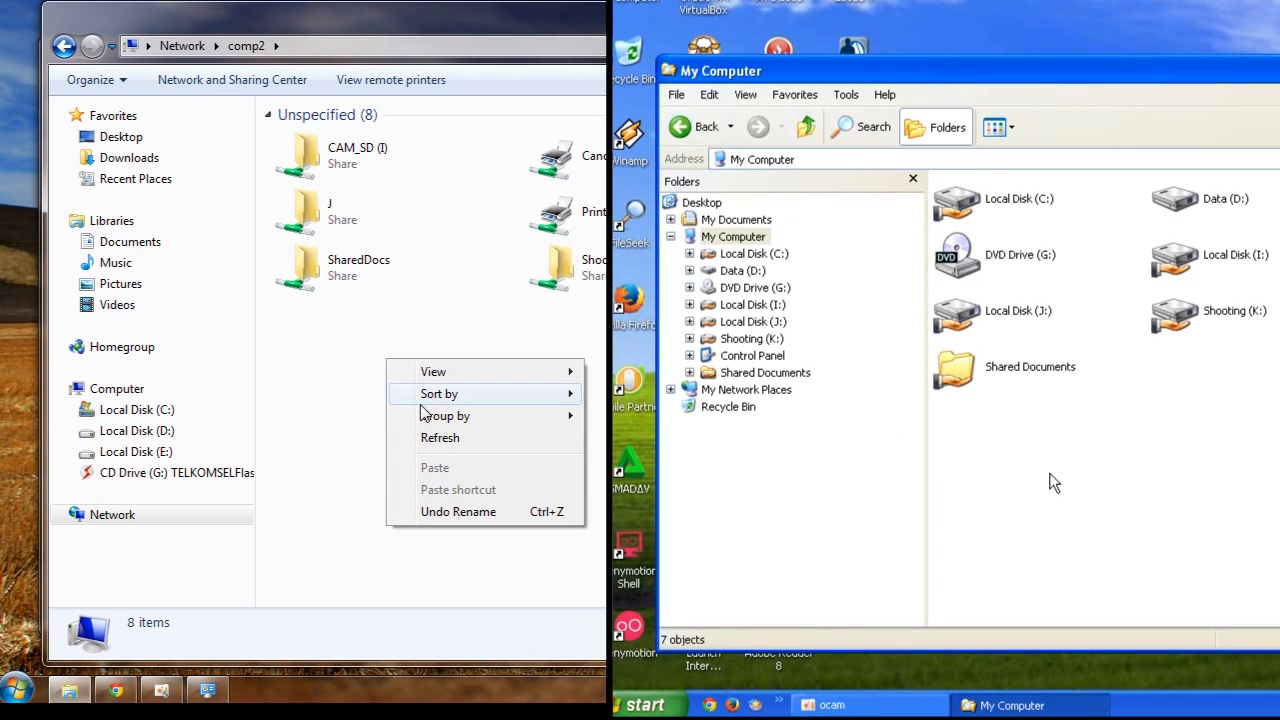
{"action": "left_click", "coordinate": [444, 455]}
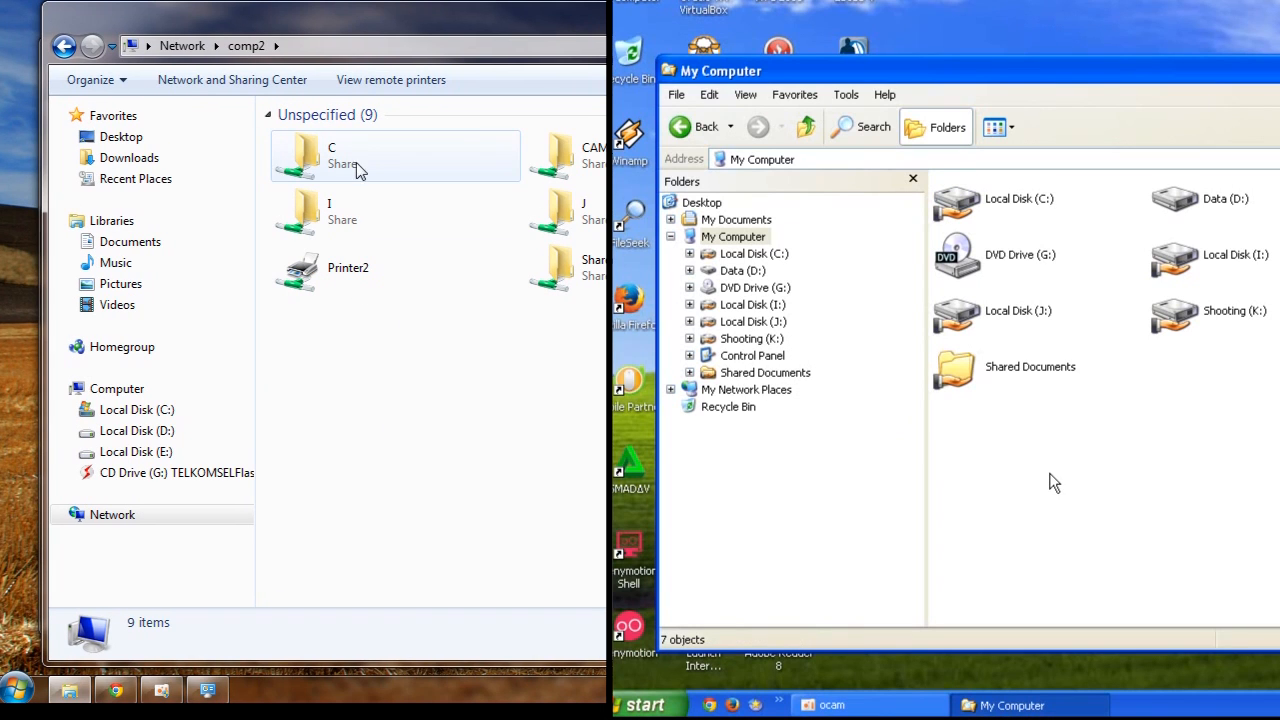
{"action": "double_click", "coordinate": [340, 160]}
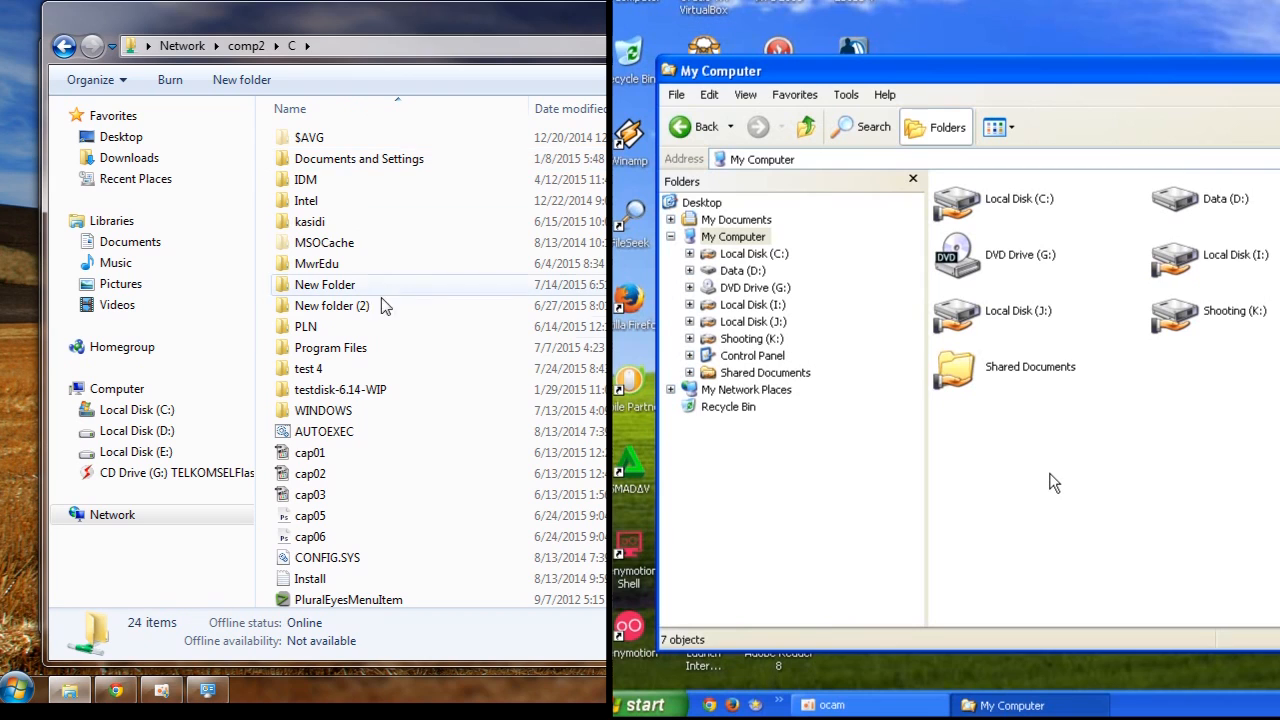
{"action": "double_click", "coordinate": [322, 369]}
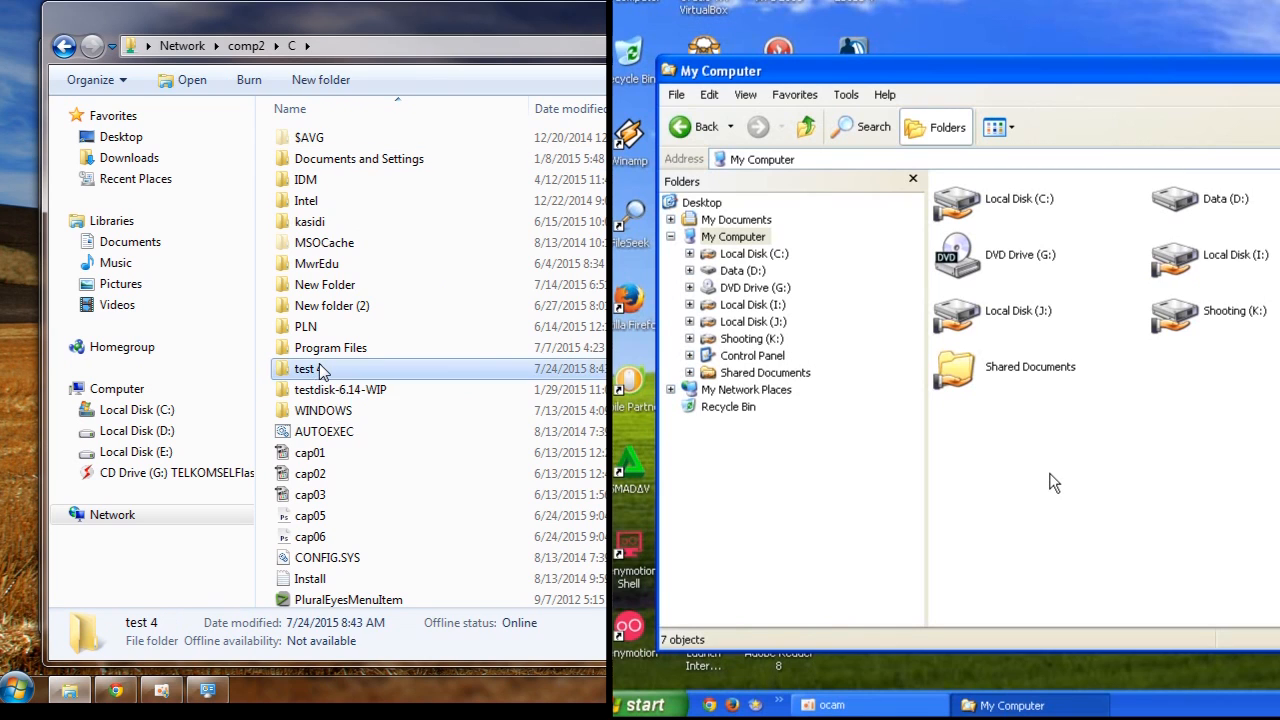
{"action": "left_click", "coordinate": [63, 46]}
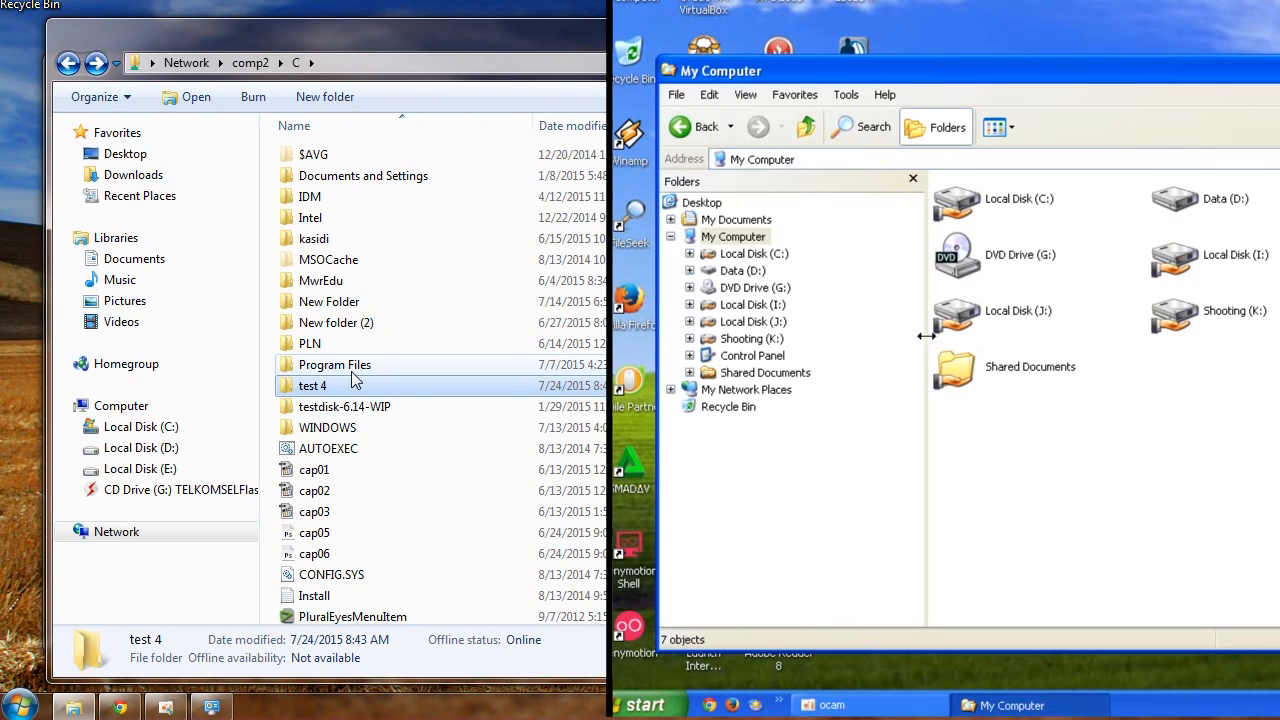
Share the XP Data (D:) drive on the network, allowing network users to change its files
{"action": "right_click", "coordinate": [1189, 196]}
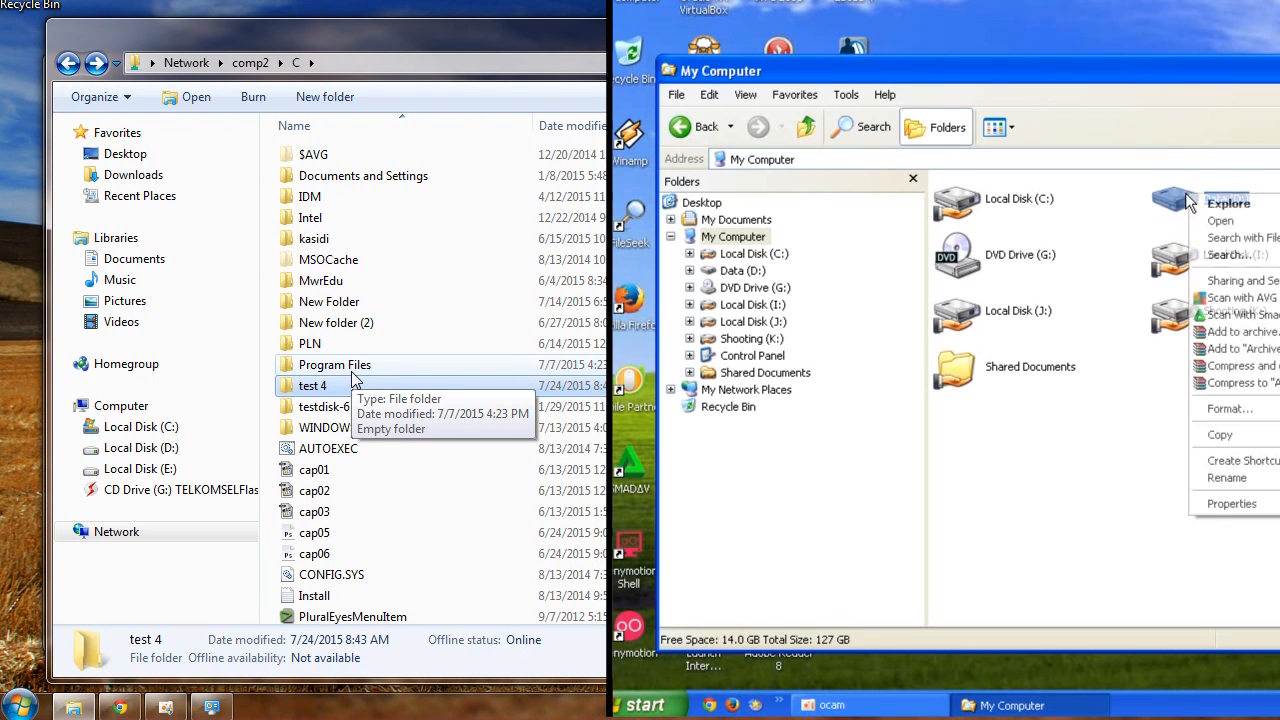
{"action": "left_click", "coordinate": [1255, 284]}
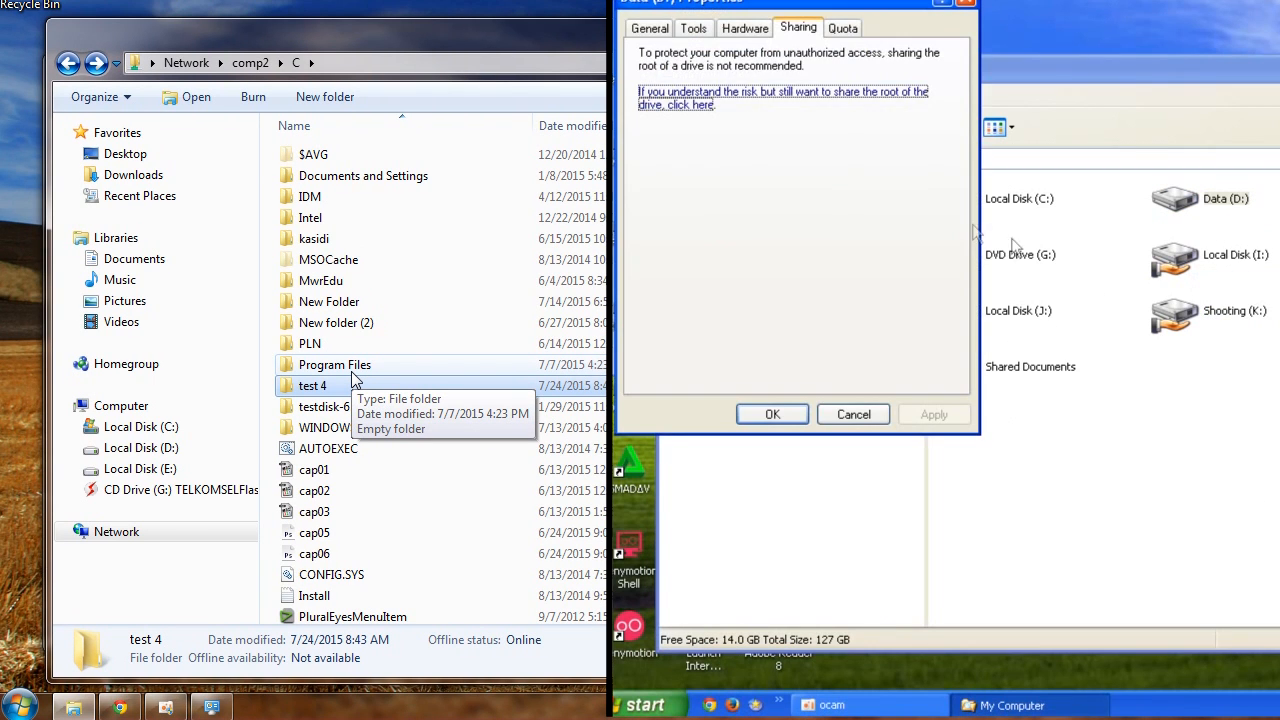
{"action": "left_click", "coordinate": [708, 106]}
{"action": "left_click", "coordinate": [765, 236]}
{"action": "left_click", "coordinate": [762, 284]}
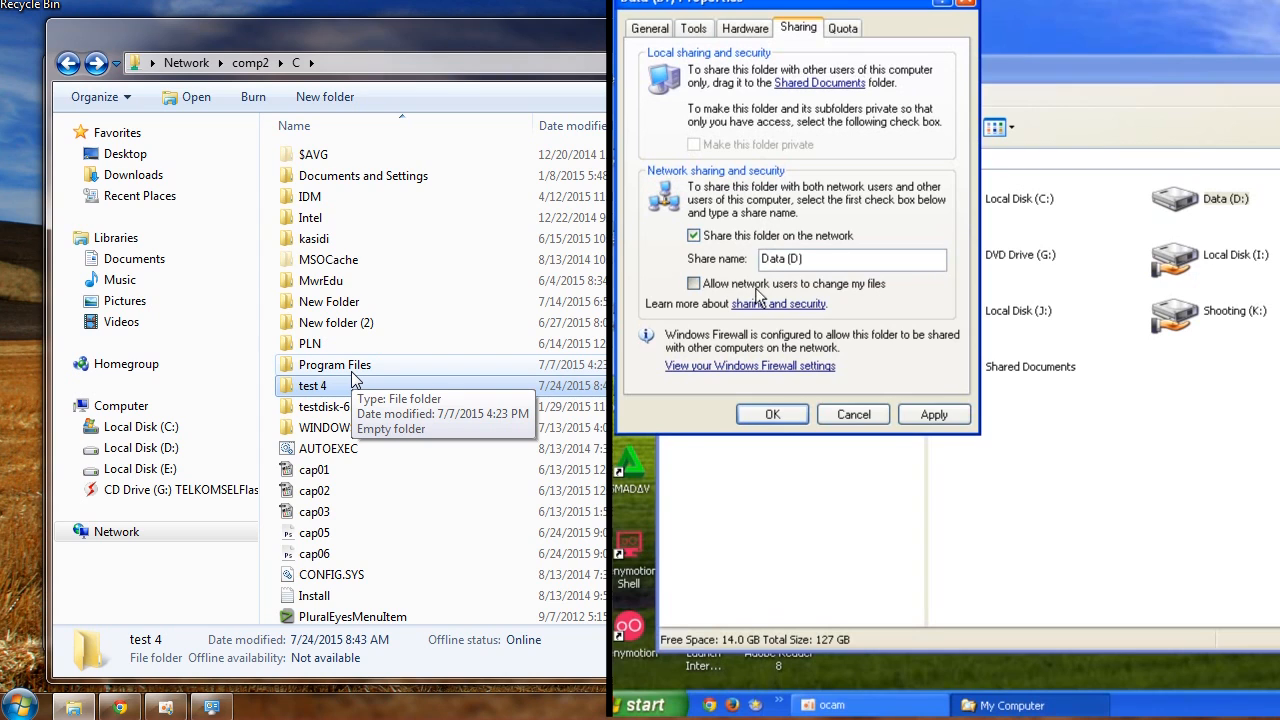
{"action": "left_click", "coordinate": [788, 414]}
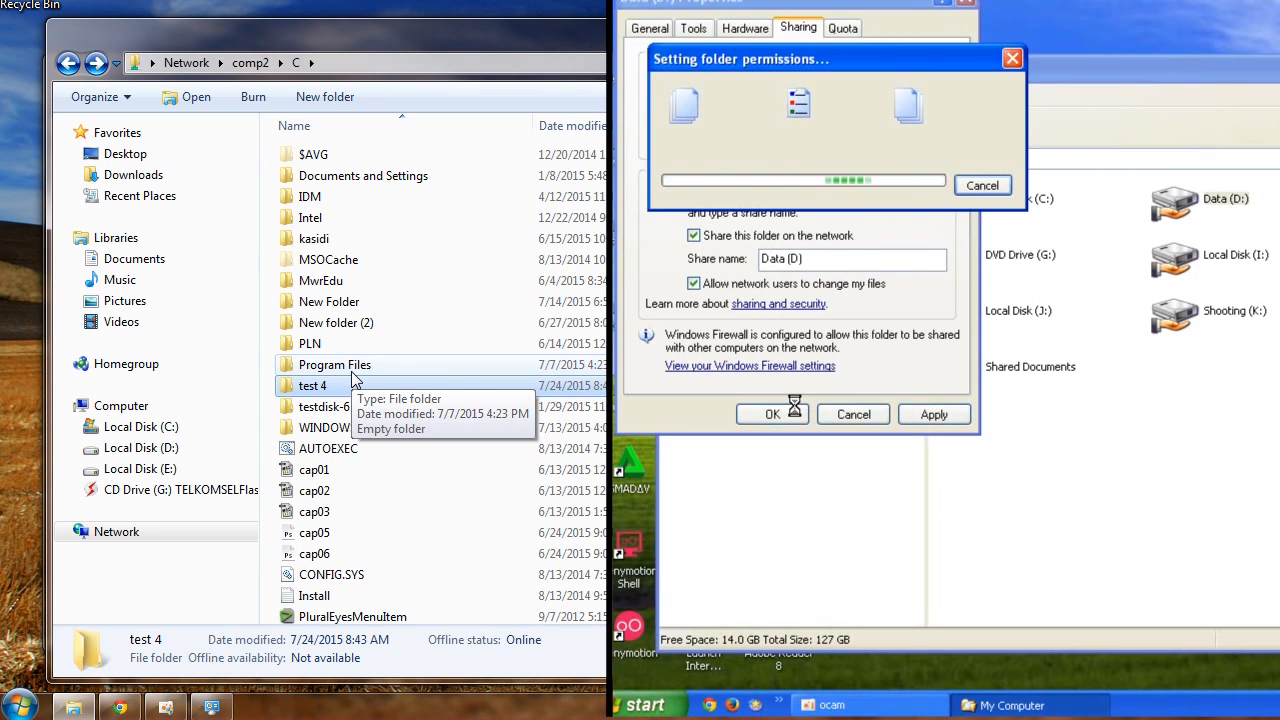
Return to comp2's shares in Windows 7 and browse the Data (D) share's test5 folder
{"action": "left_click", "coordinate": [248, 75]}
{"action": "left_click", "coordinate": [249, 68]}
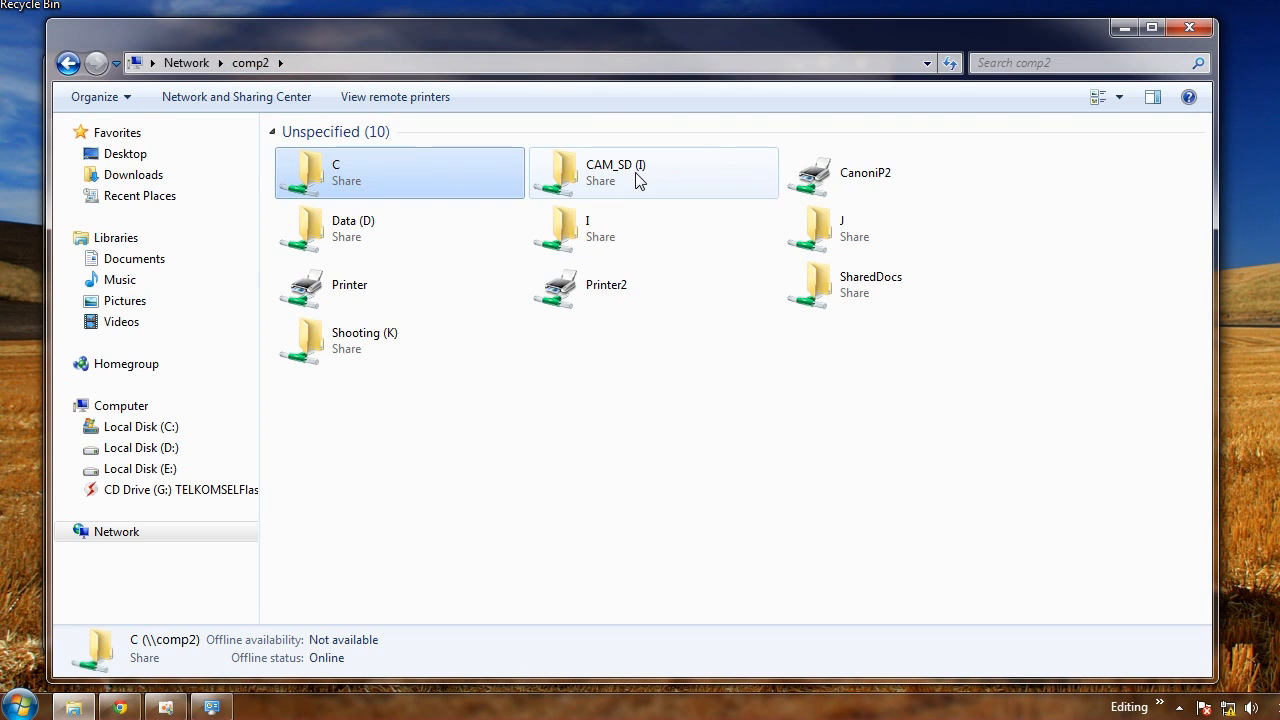
{"action": "double_click", "coordinate": [365, 233]}
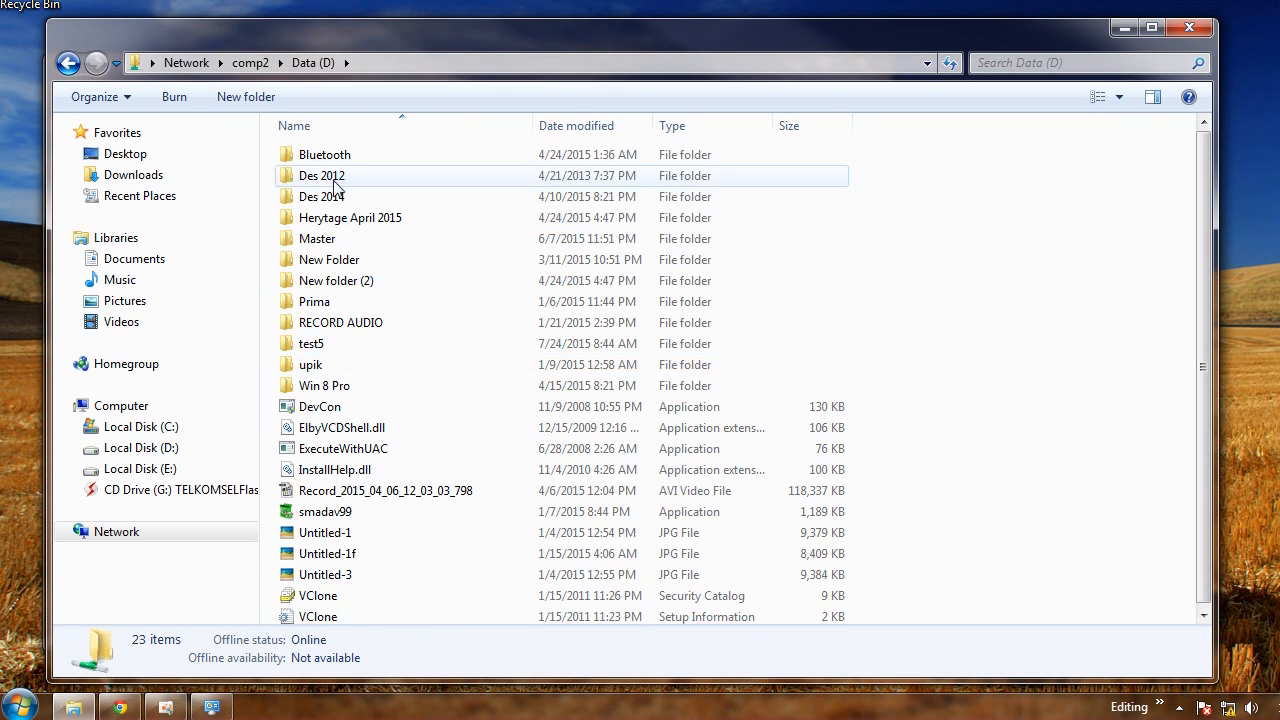
{"action": "left_click", "coordinate": [333, 350]}
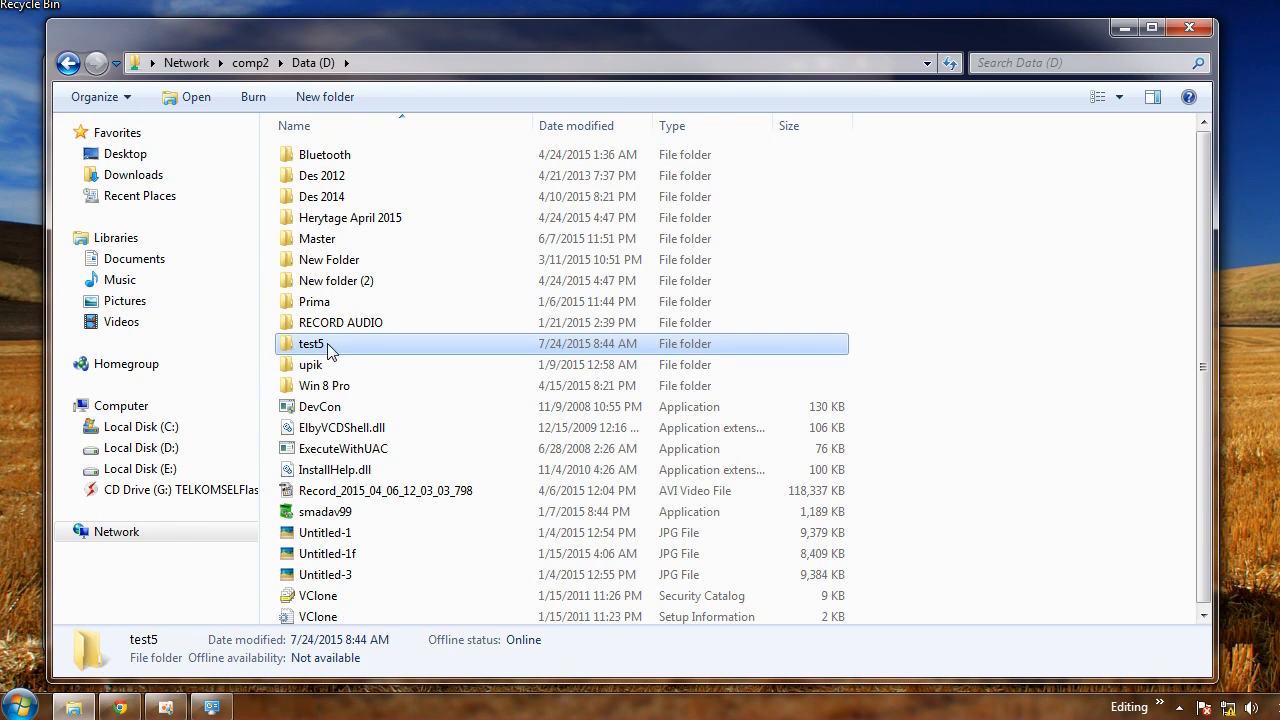
{"action": "double_click", "coordinate": [323, 350]}
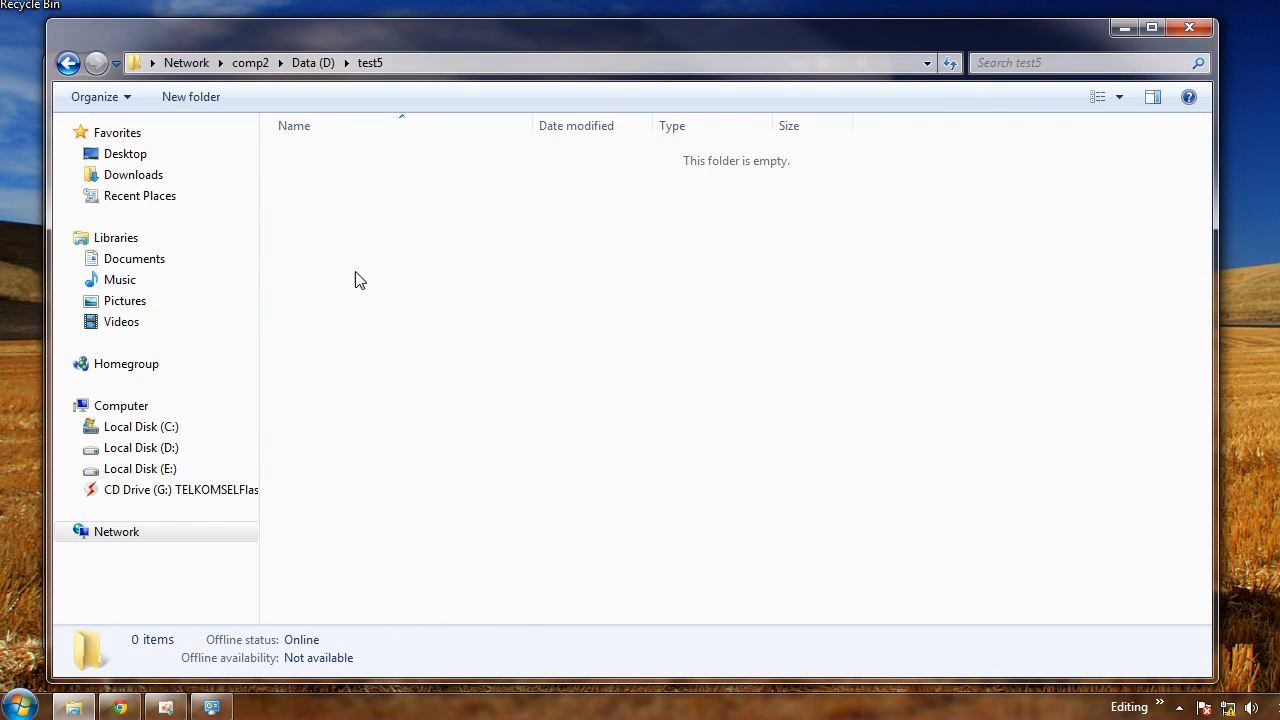
{"action": "left_click", "coordinate": [68, 62]}
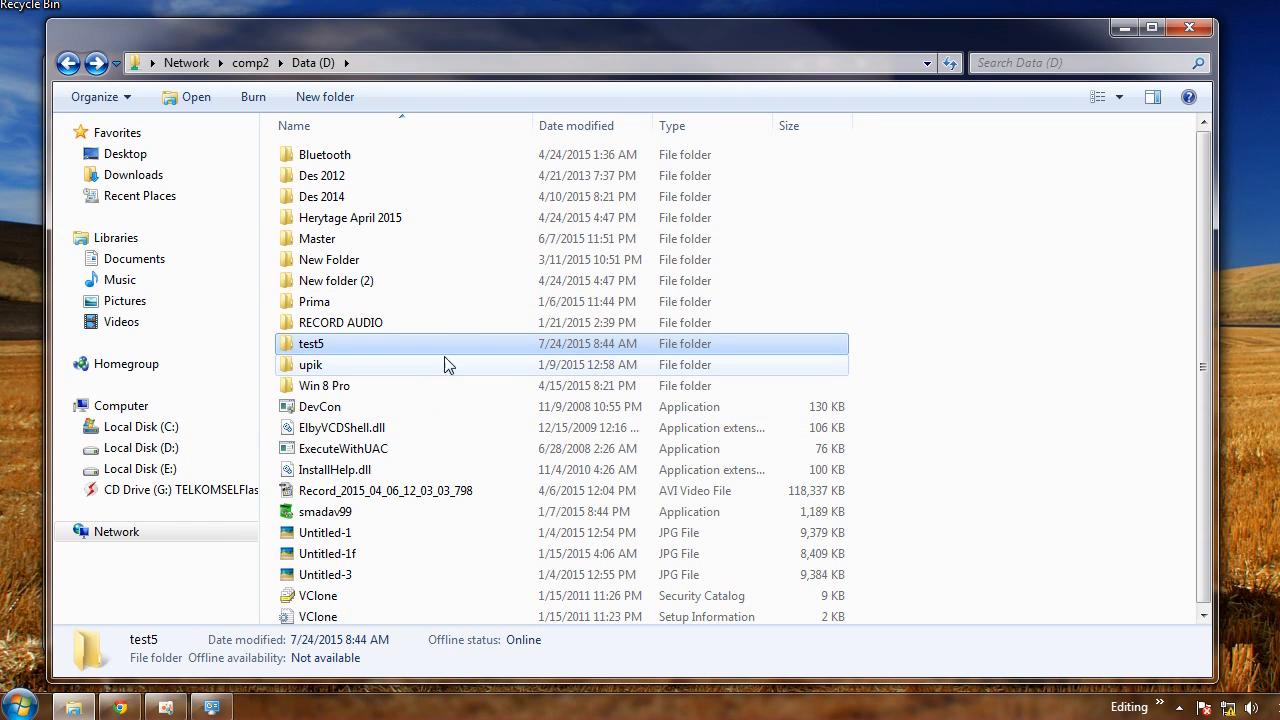
Open Master-PC from the XP Workgroup in My Network Places
{"action": "mouse_move", "coordinate": [697, 35]}
{"action": "left_mouse_down"}
{"action": "mouse_move", "coordinate": [651, 37]}
{"action": "mouse_move", "coordinate": [675, 39]}
{"action": "left_mouse_up"}
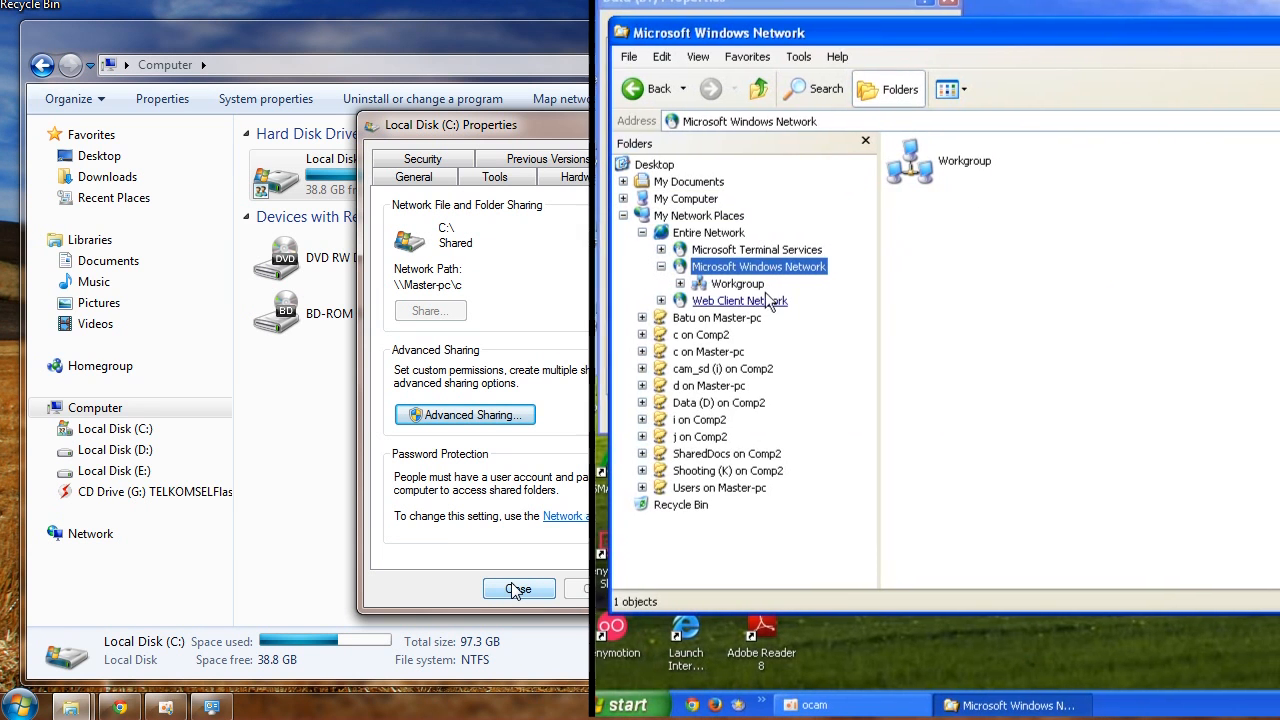
{"action": "left_click", "coordinate": [737, 283]}
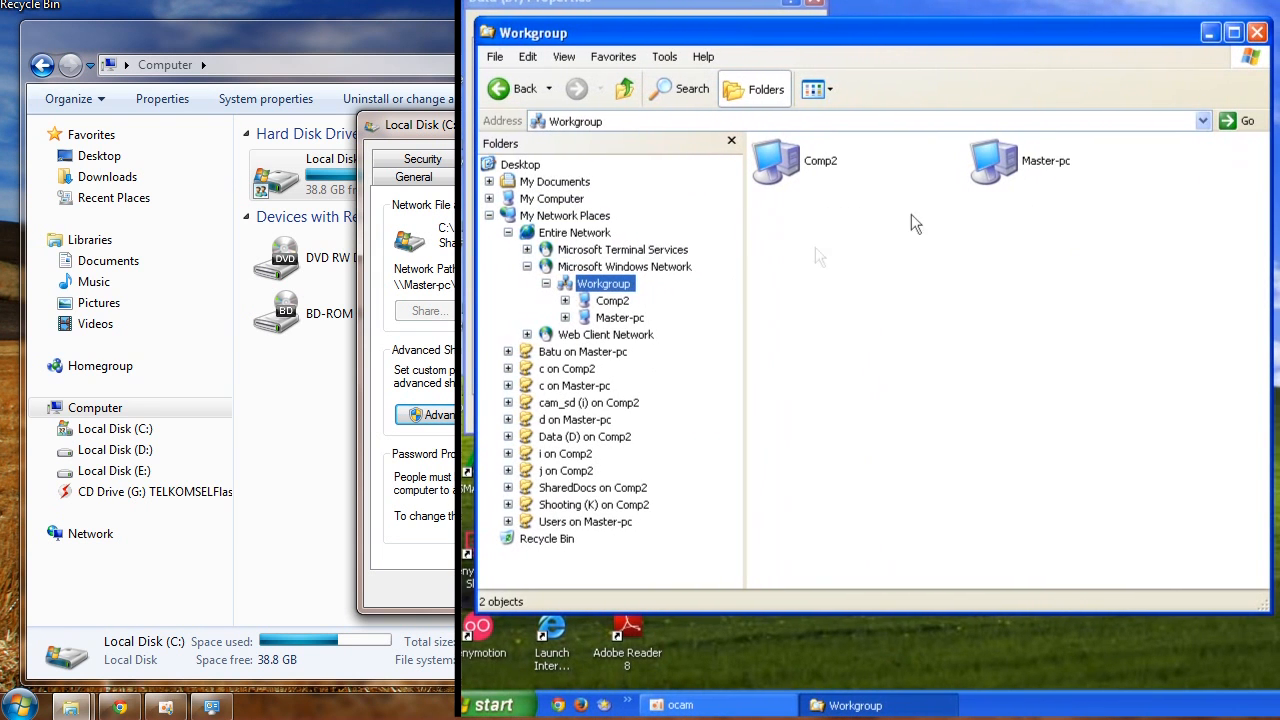
{"action": "double_click", "coordinate": [1000, 170]}
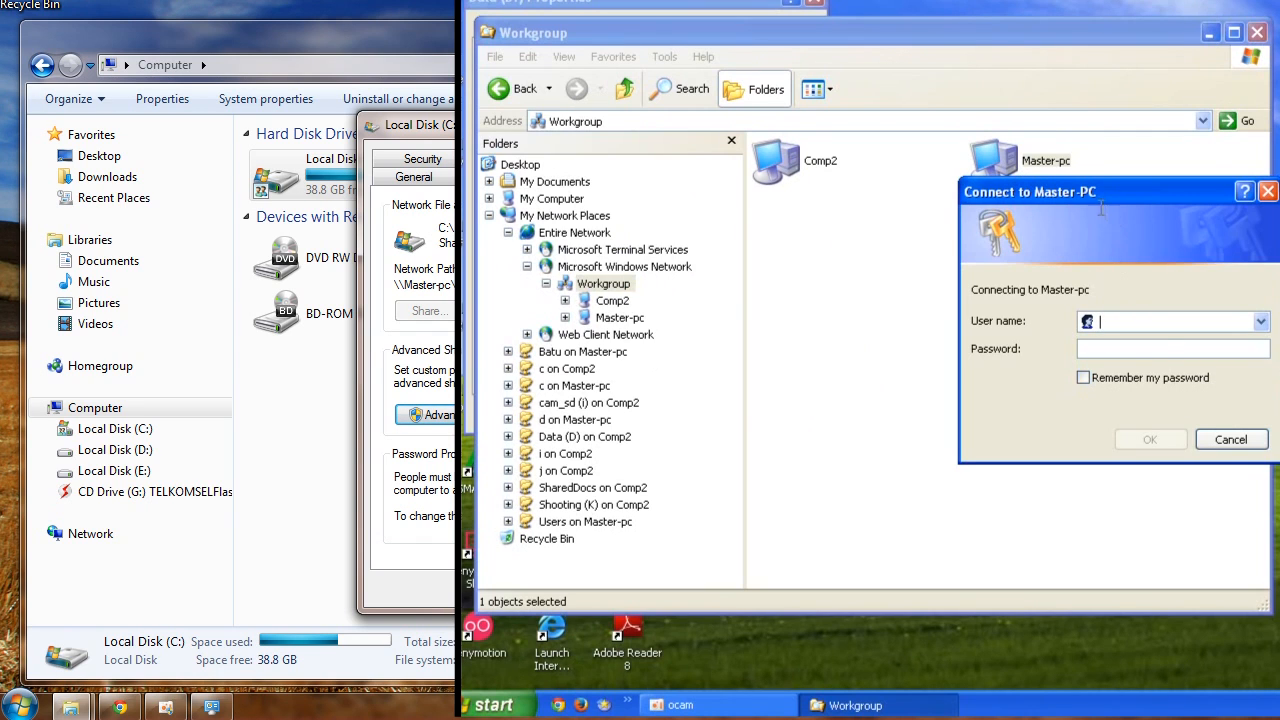
{"action": "left_click_drag", "start_coordinate": [1098, 196], "coordinate": [1070, 182]}
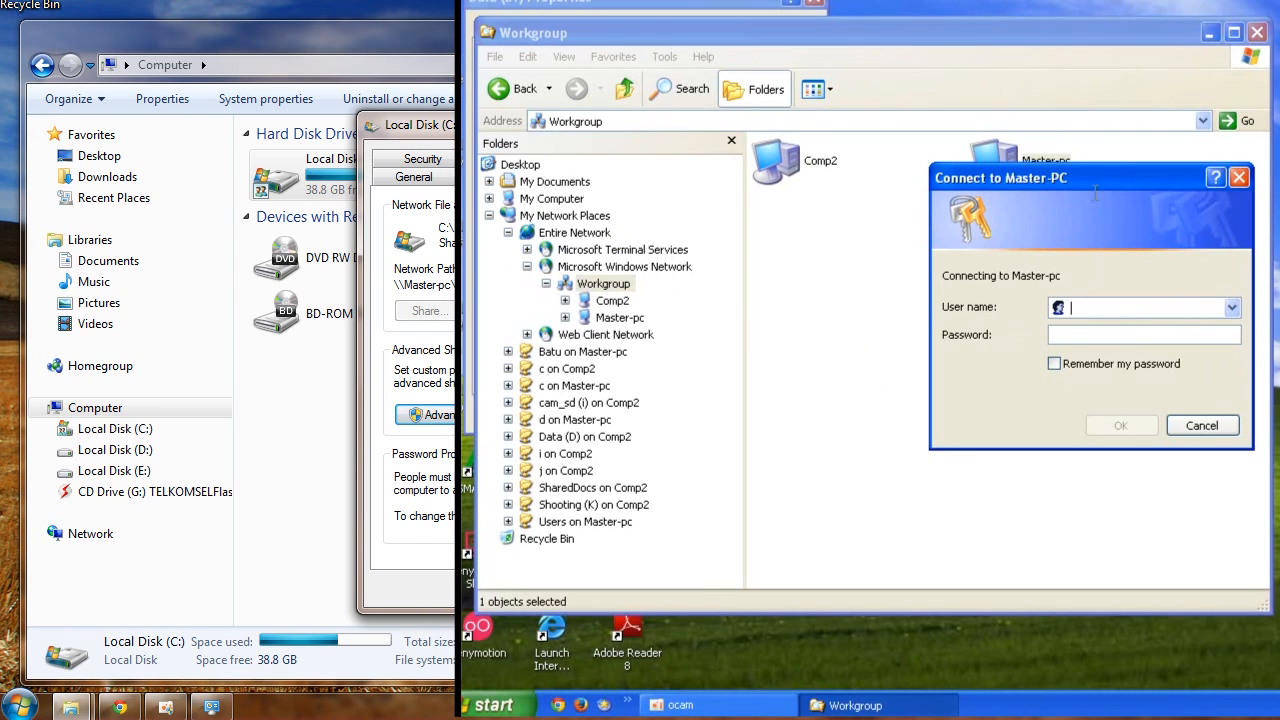
{"action": "left_click", "coordinate": [1202, 427]}
{"action": "double_click", "coordinate": [1018, 168]}
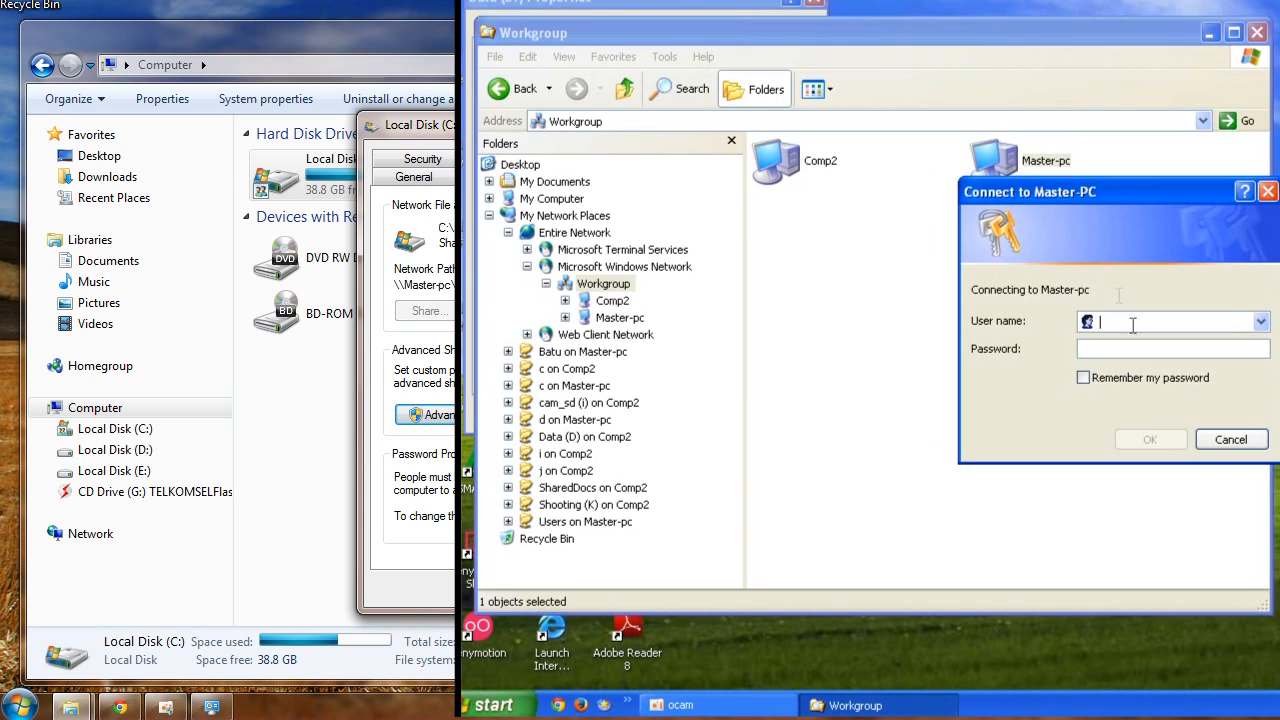
{"action": "left_click", "coordinate": [1232, 437]}
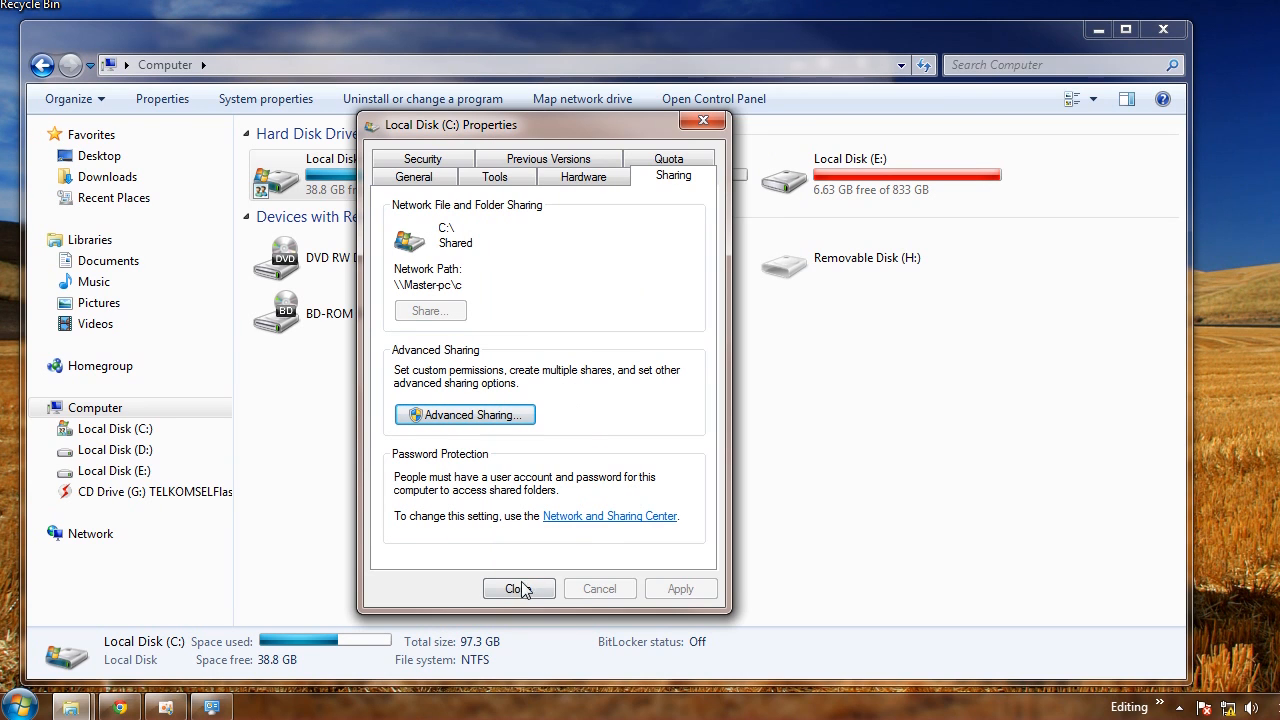
Turn off password protected sharing in Windows 7's advanced sharing settings and save the changes
{"action": "left_click", "coordinate": [518, 589]}
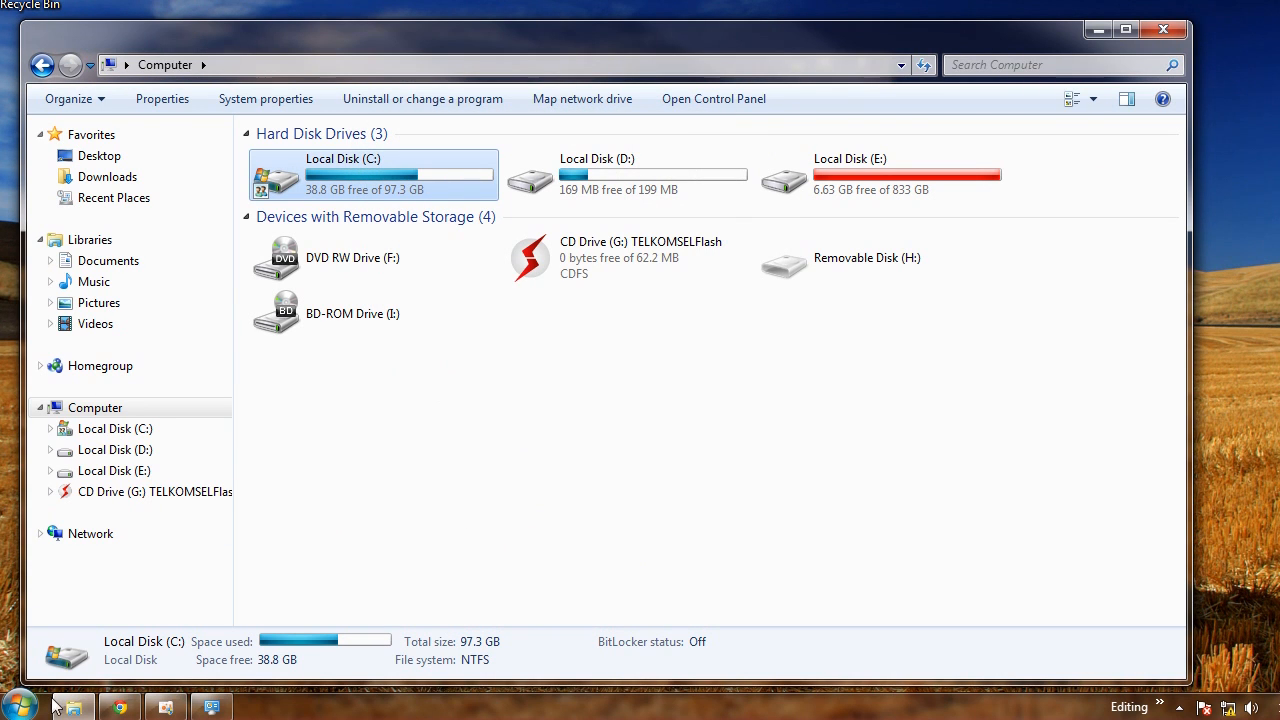
{"action": "left_click", "coordinate": [962, 620]}
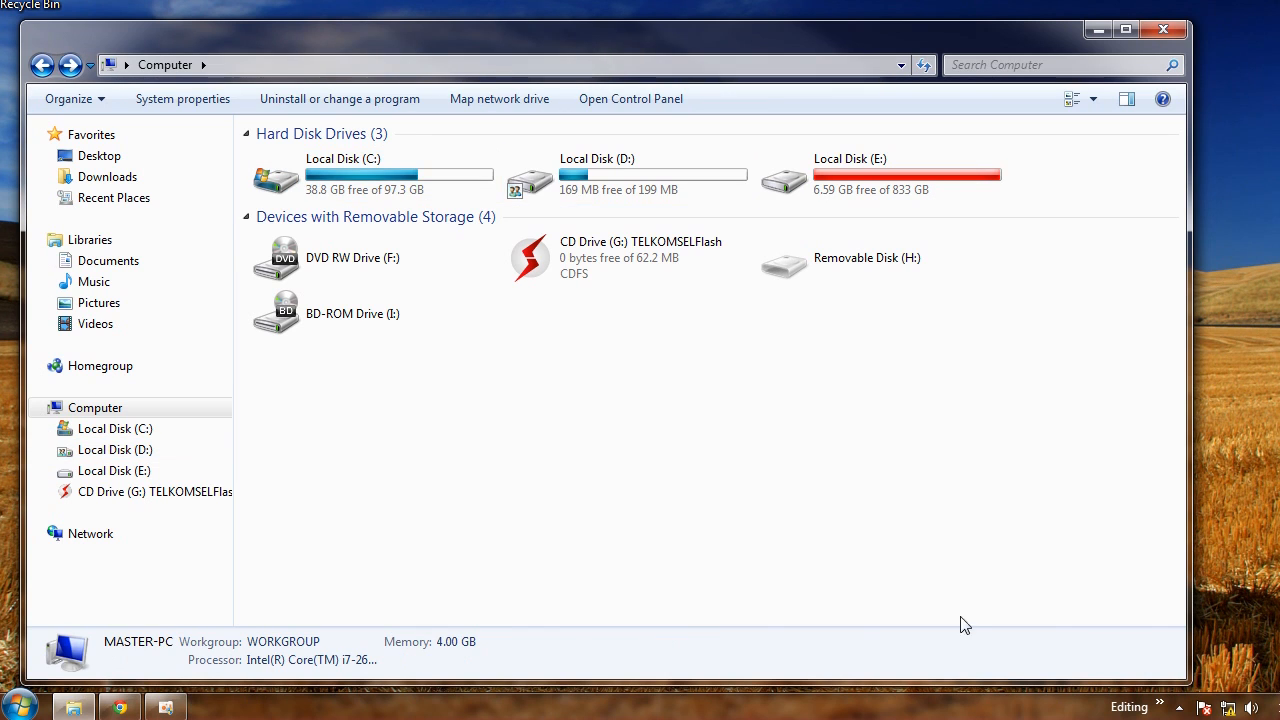
{"action": "right_click", "coordinate": [1232, 710]}
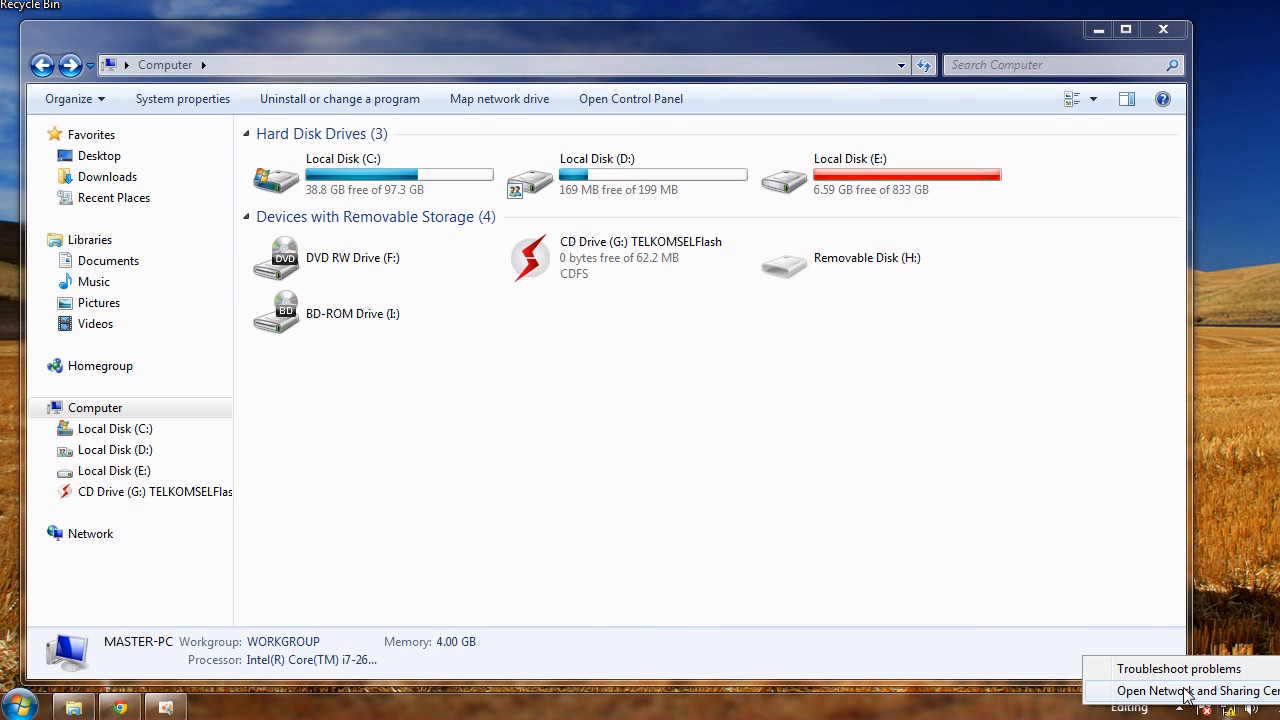
{"action": "left_click", "coordinate": [1186, 689]}
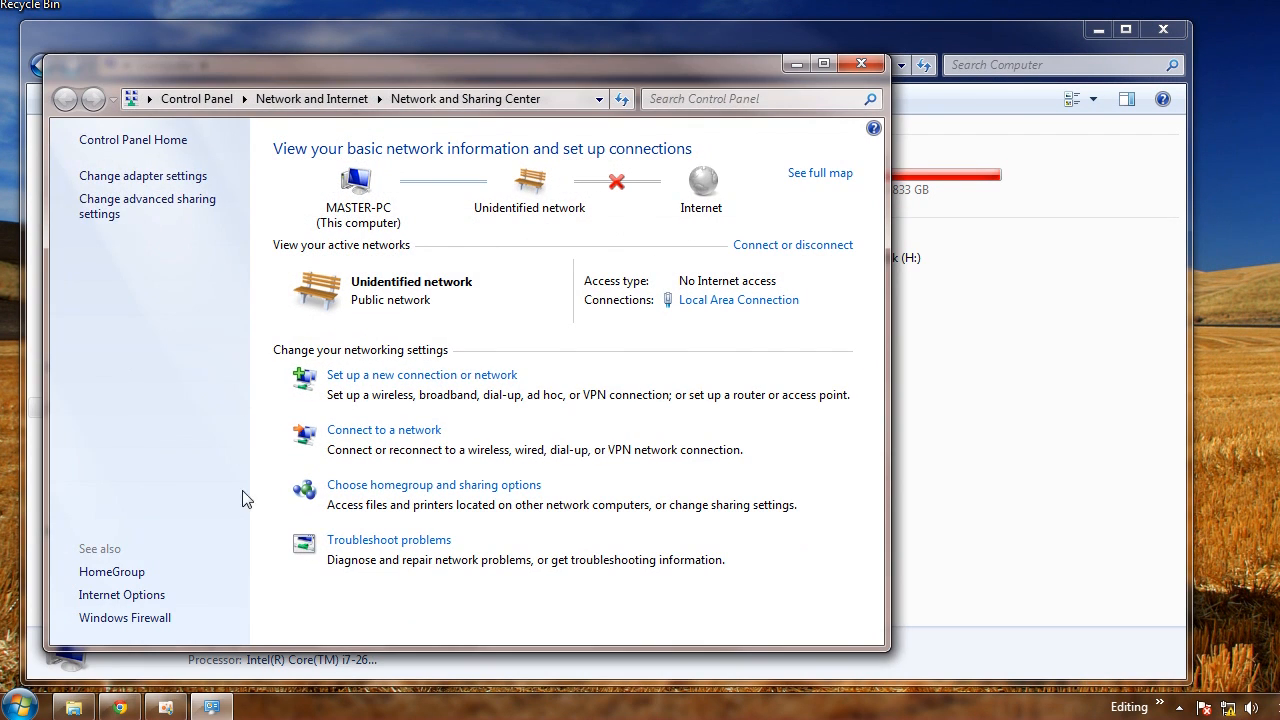
{"action": "left_click", "coordinate": [112, 573]}
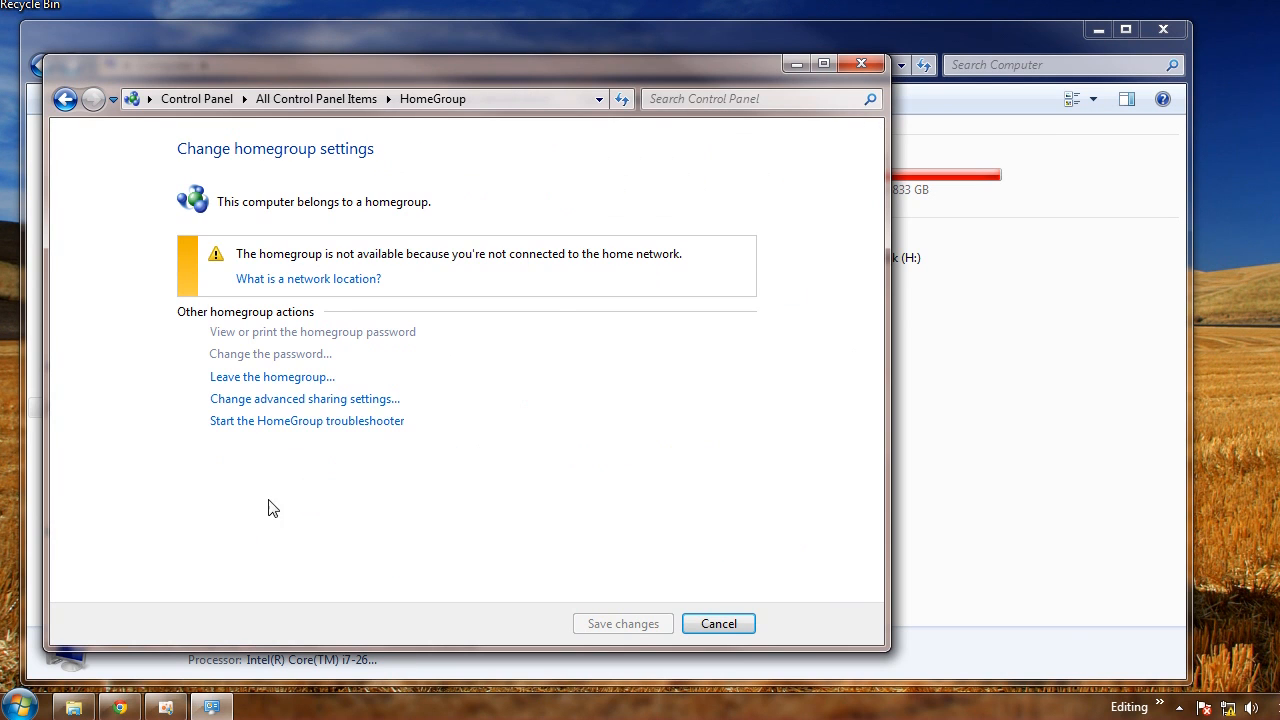
{"action": "left_click", "coordinate": [328, 403]}
{"action": "scroll", "coordinate": [867, 418], "scroll_direction": "down", "scroll_amount": 5}
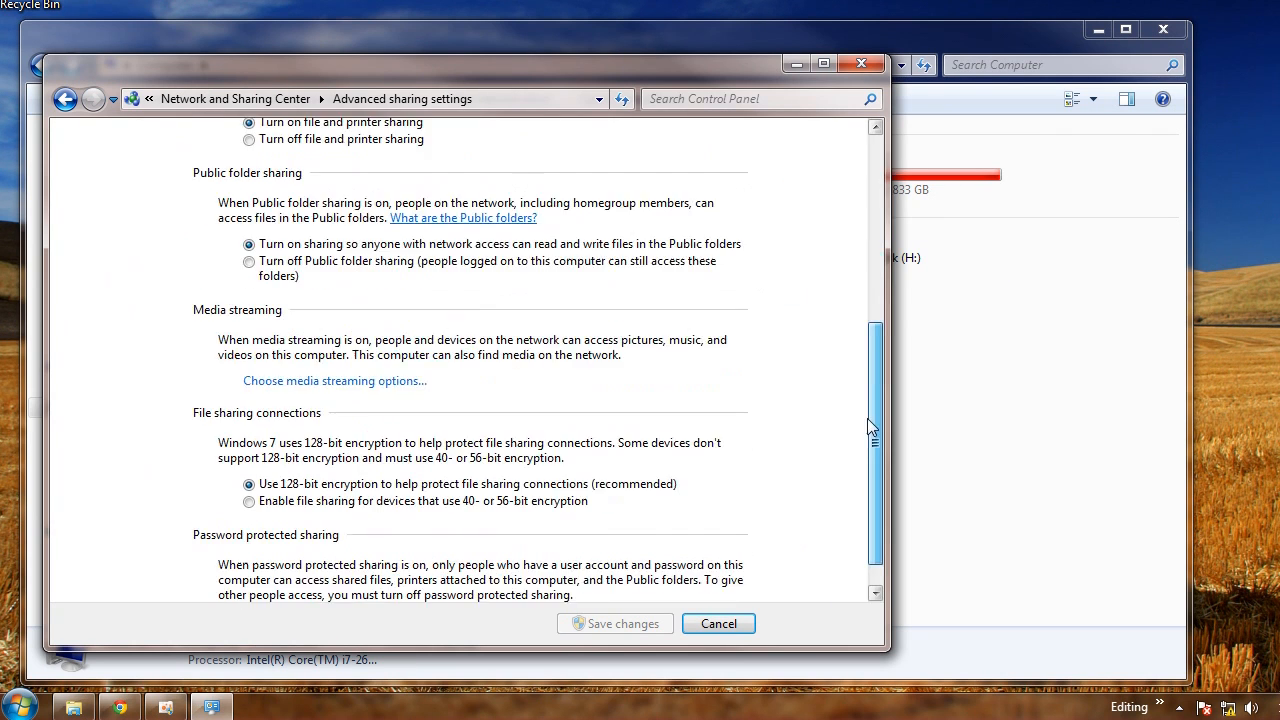
{"action": "left_click", "coordinate": [338, 586]}
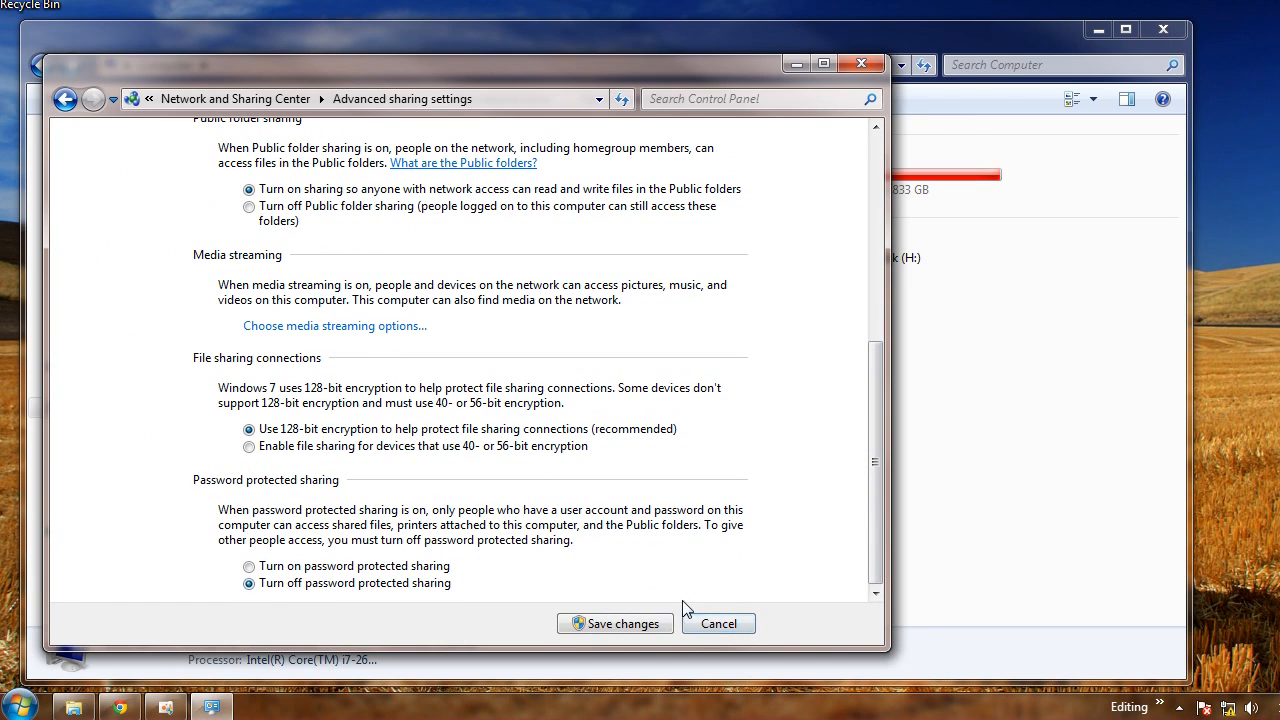
{"action": "left_click", "coordinate": [622, 624]}
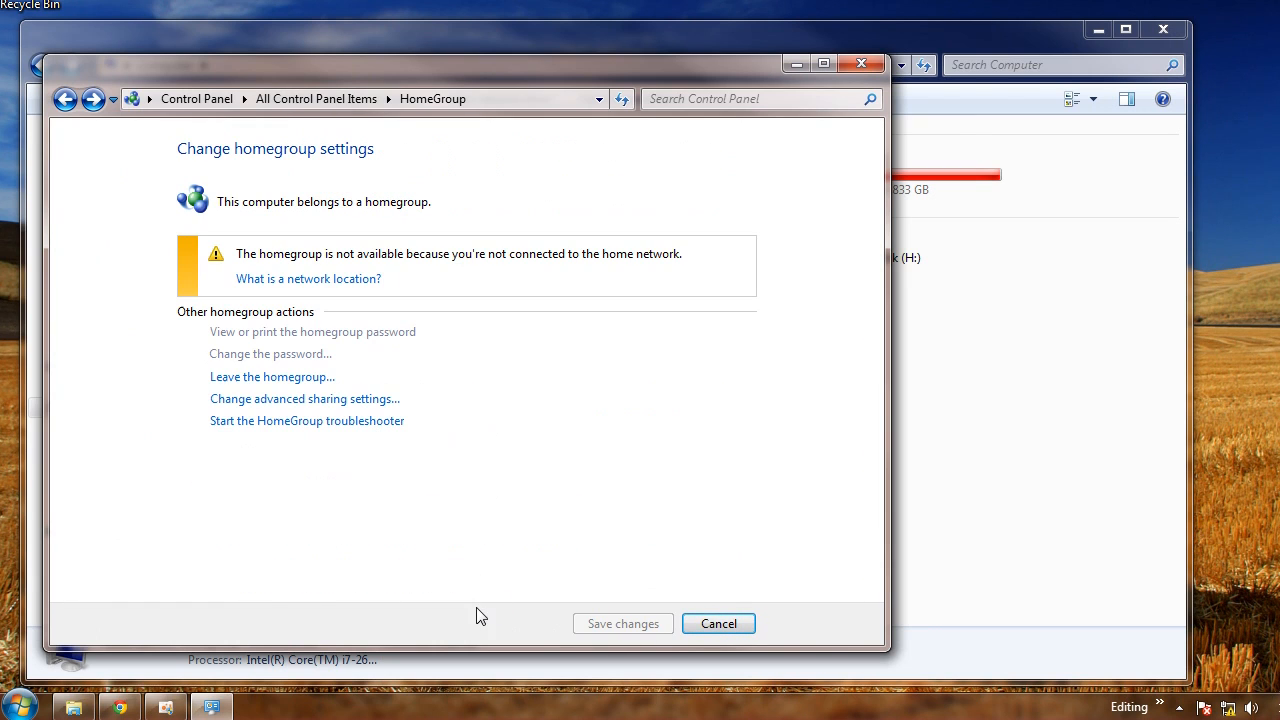
{"action": "left_click", "coordinate": [720, 623]}
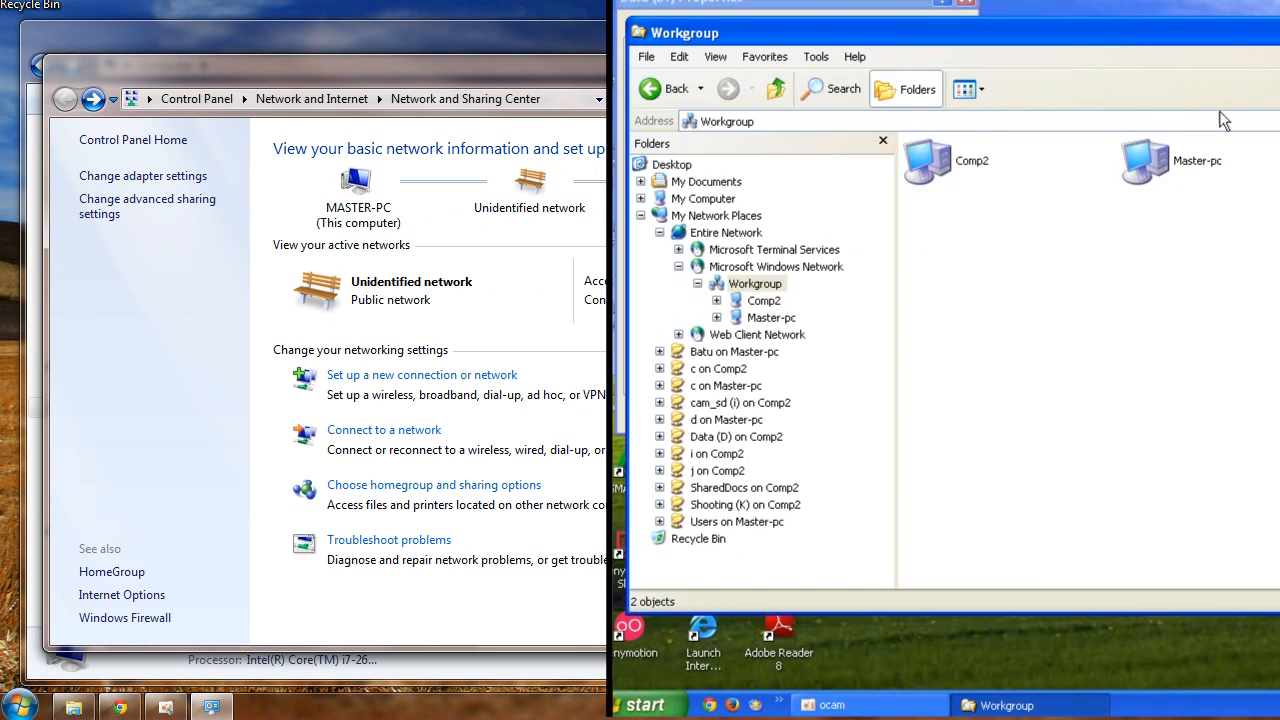
Open Master-PC from the XP Workgroup to view its shared folders
{"action": "double_click", "coordinate": [1152, 175]}
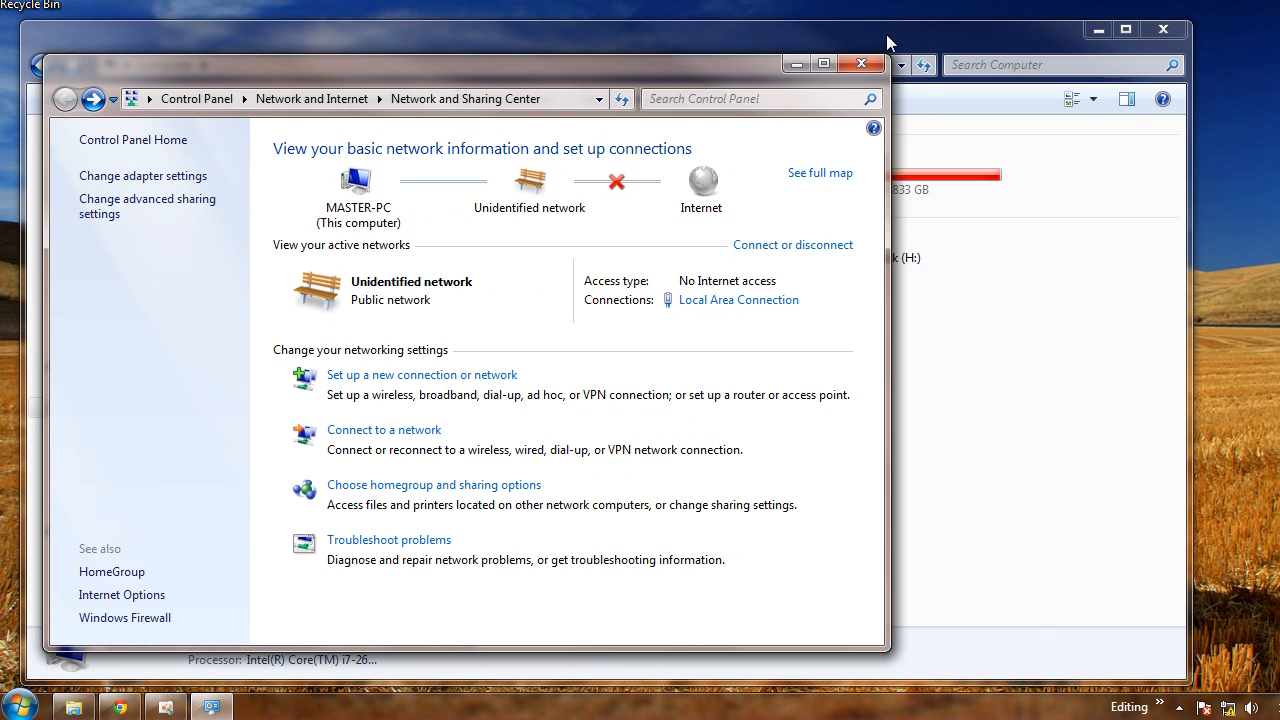
{"action": "left_click", "coordinate": [861, 63]}
{"action": "double_click", "coordinate": [569, 177]}
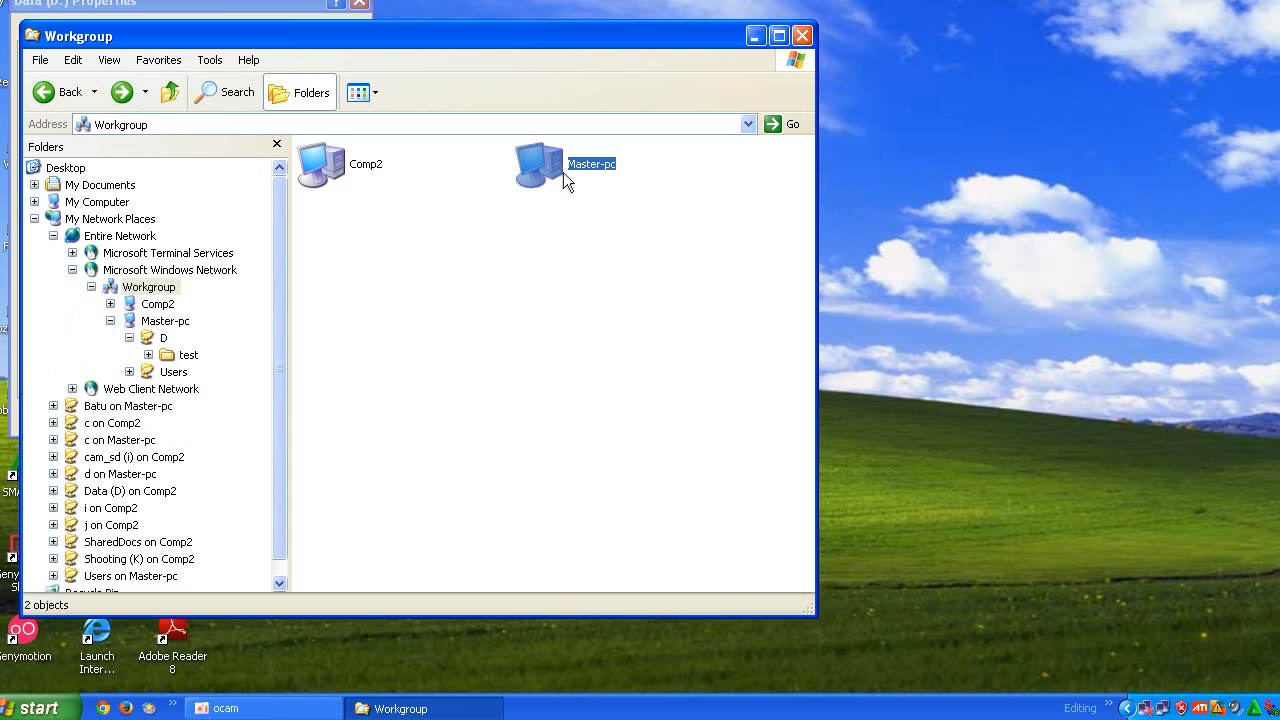
{"action": "double_click", "coordinate": [565, 170]}
{"action": "double_click", "coordinate": [312, 146]}
{"action": "left_click_drag", "start_coordinate": [437, 305], "coordinate": [325, 224]}
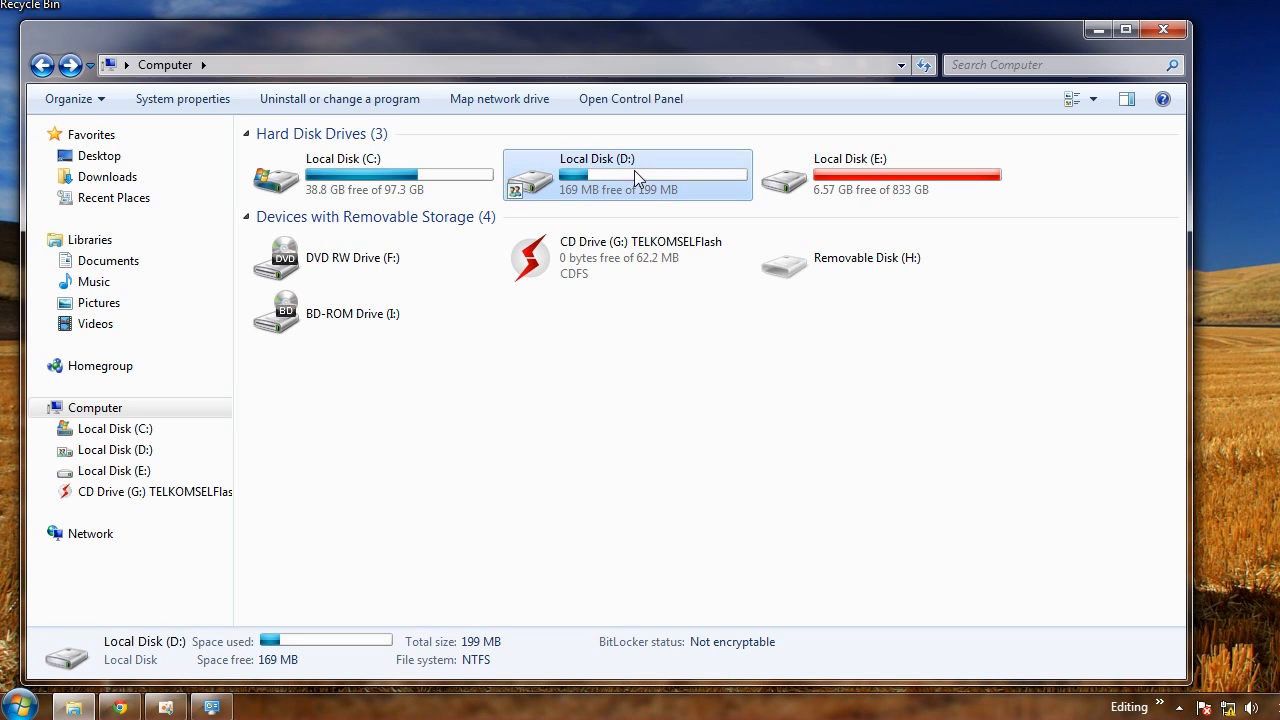
Add Everyone to the security permissions of Local Disk (D:) and apply the change
{"action": "right_click", "coordinate": [572, 195]}
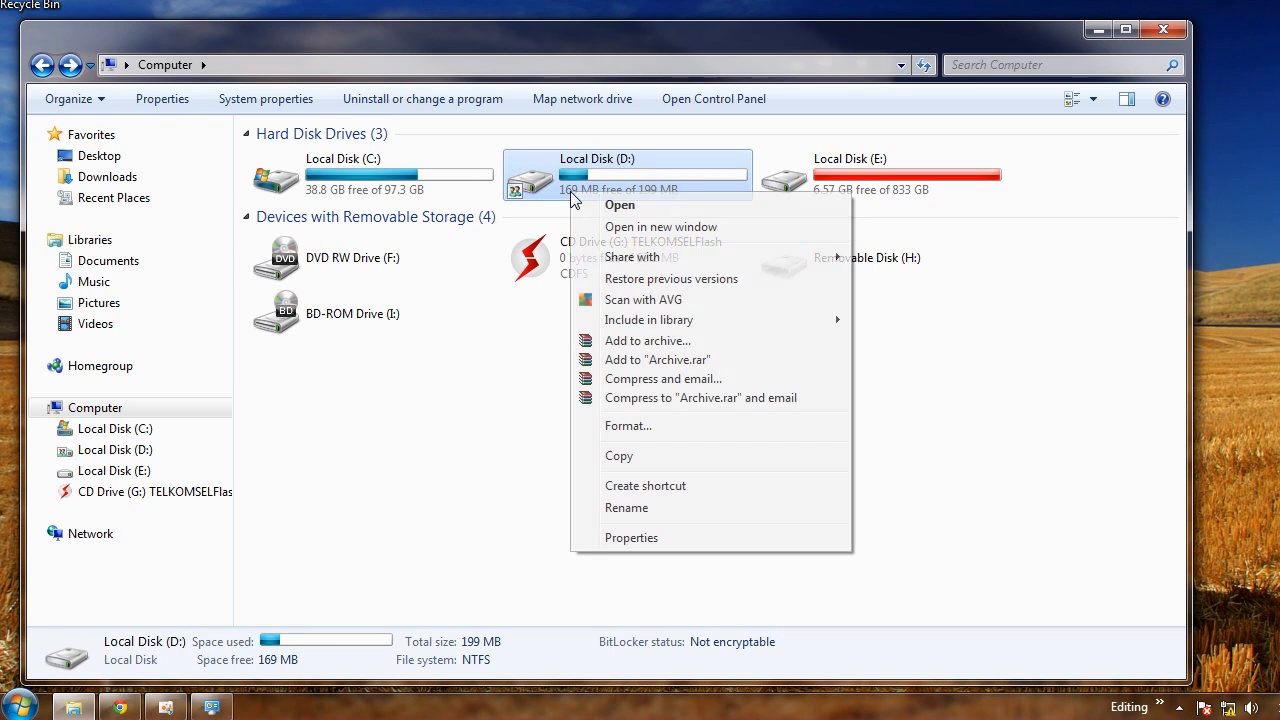
{"action": "left_click", "coordinate": [652, 538]}
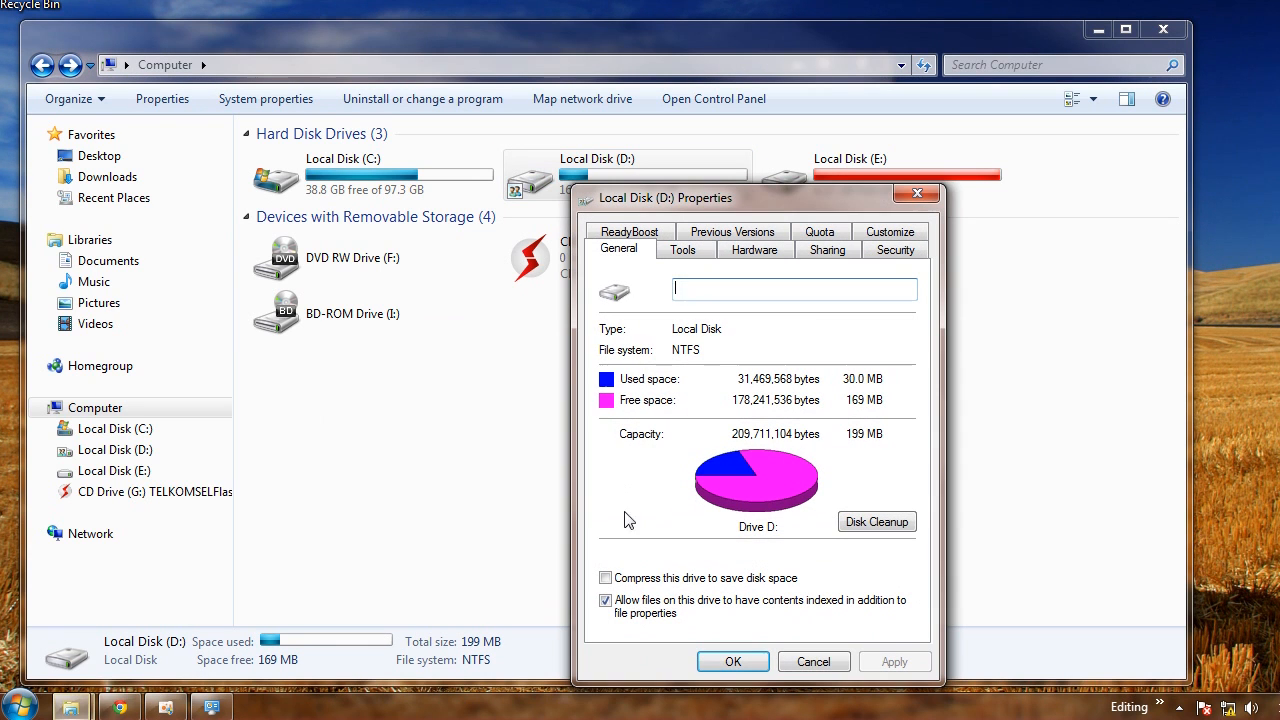
{"action": "left_click", "coordinate": [889, 254]}
{"action": "left_click_drag", "start_coordinate": [692, 215], "coordinate": [677, 137]}
{"action": "left_click", "coordinate": [859, 340]}
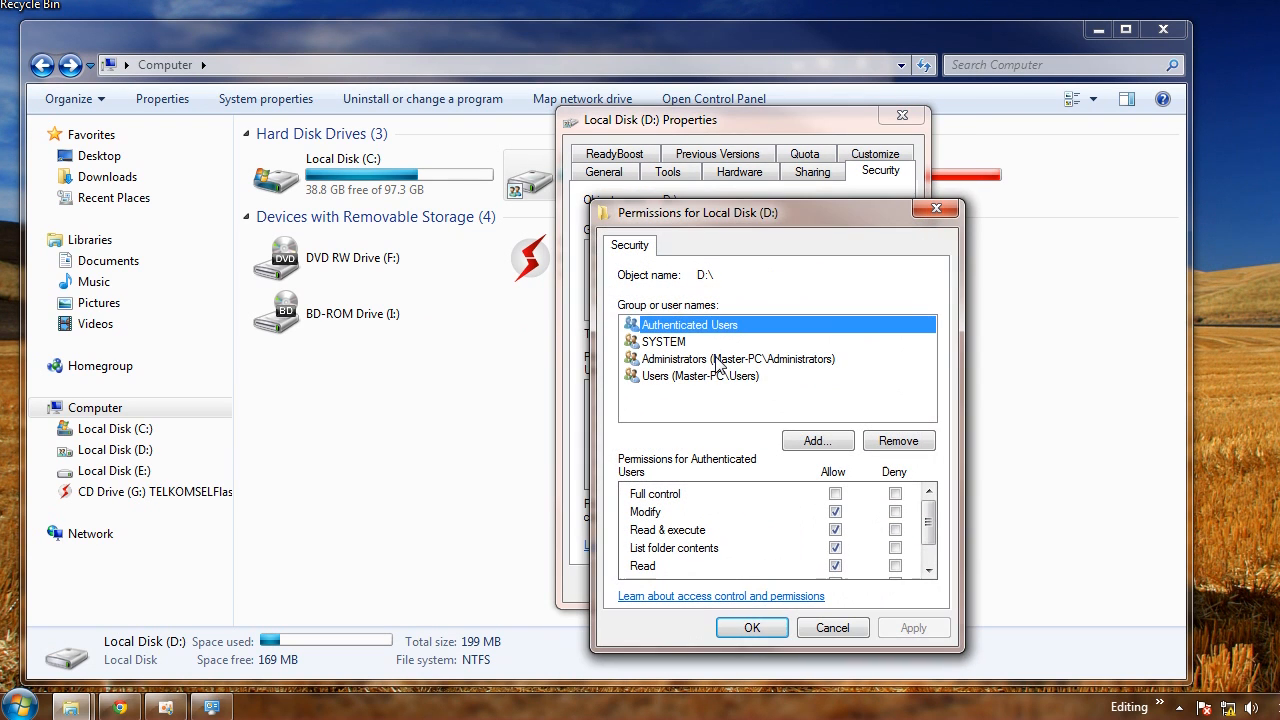
{"action": "left_click", "coordinate": [817, 441]}
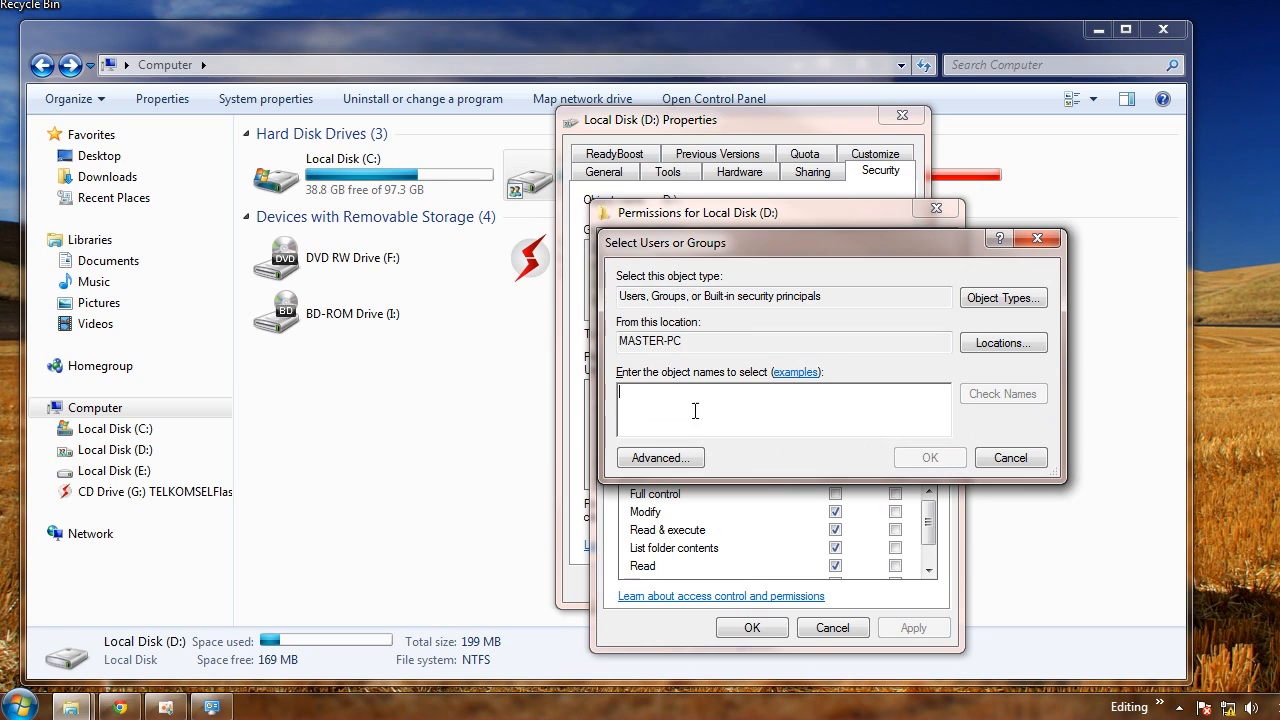
{"action": "type", "text": "everyo"}
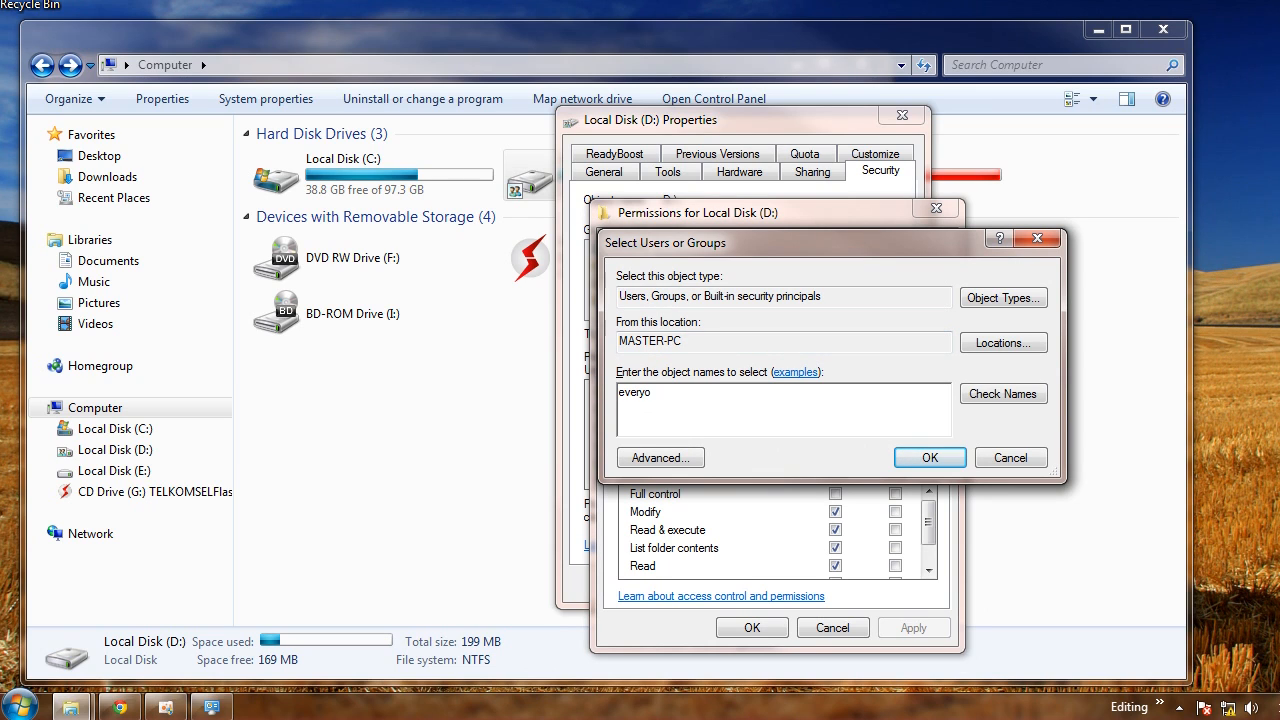
{"action": "left_click", "coordinate": [975, 395]}
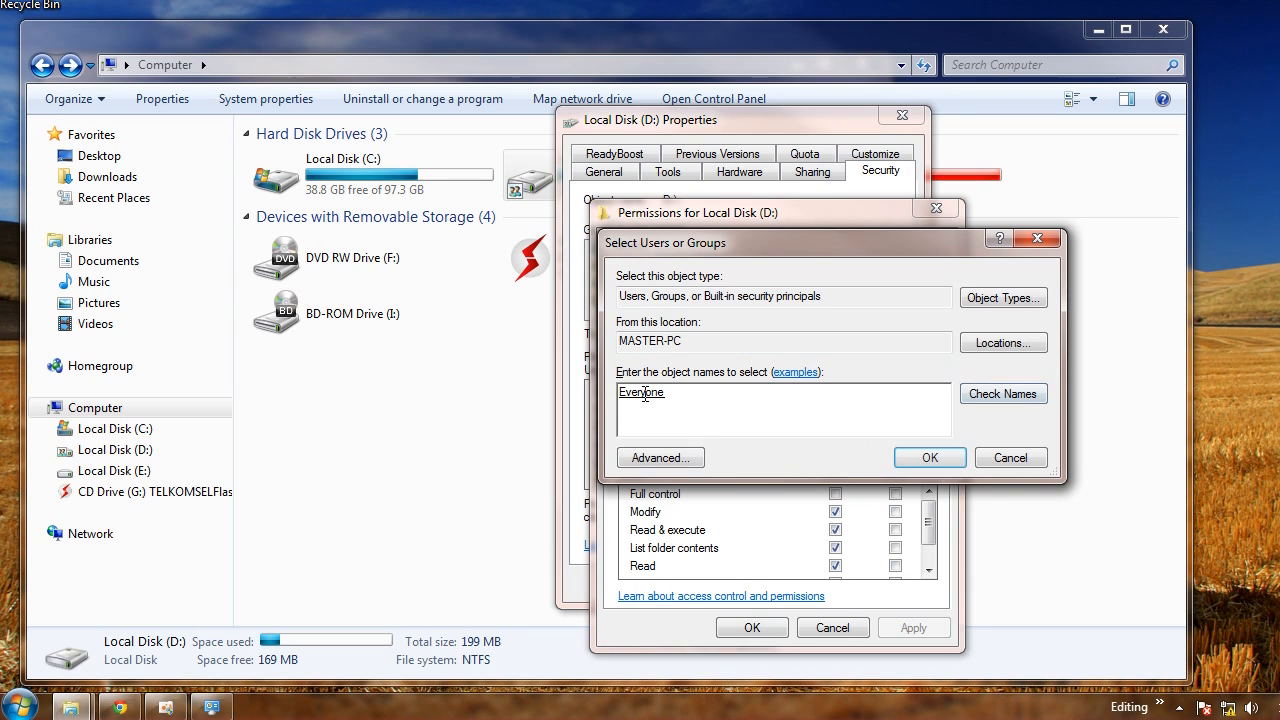
{"action": "left_click", "coordinate": [930, 457]}
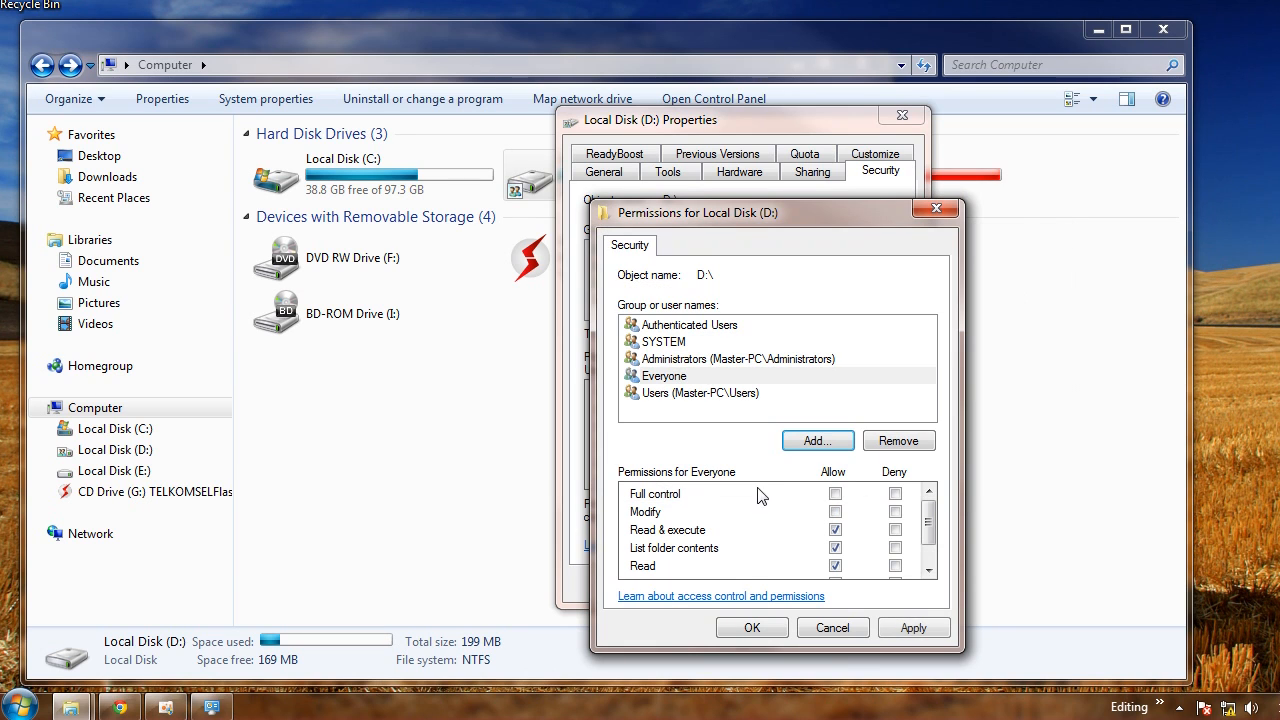
{"action": "left_click", "coordinate": [913, 627]}
{"action": "left_click", "coordinate": [756, 628]}
{"action": "left_click", "coordinate": [718, 580]}
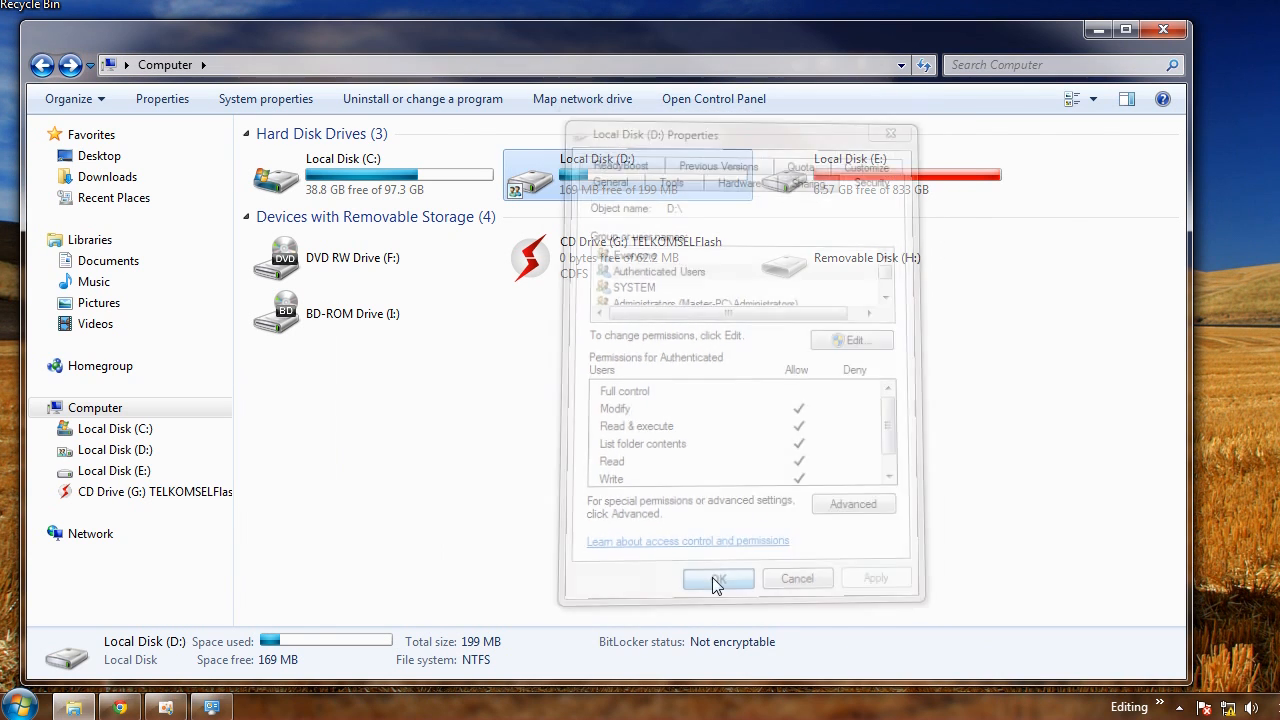
Browse Master-PC's D share and its test folder from the XP computer
{"action": "left_click", "coordinate": [600, 392]}
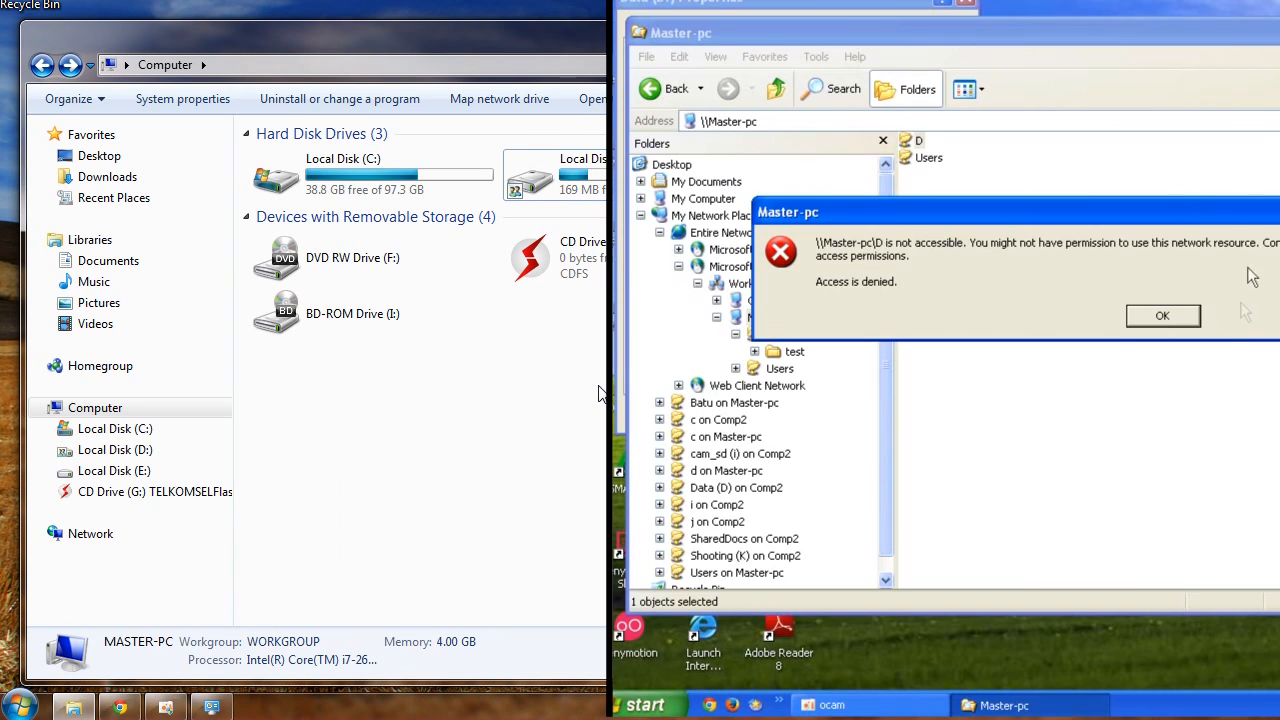
{"action": "left_click", "coordinate": [1155, 318]}
{"action": "double_click", "coordinate": [918, 143]}
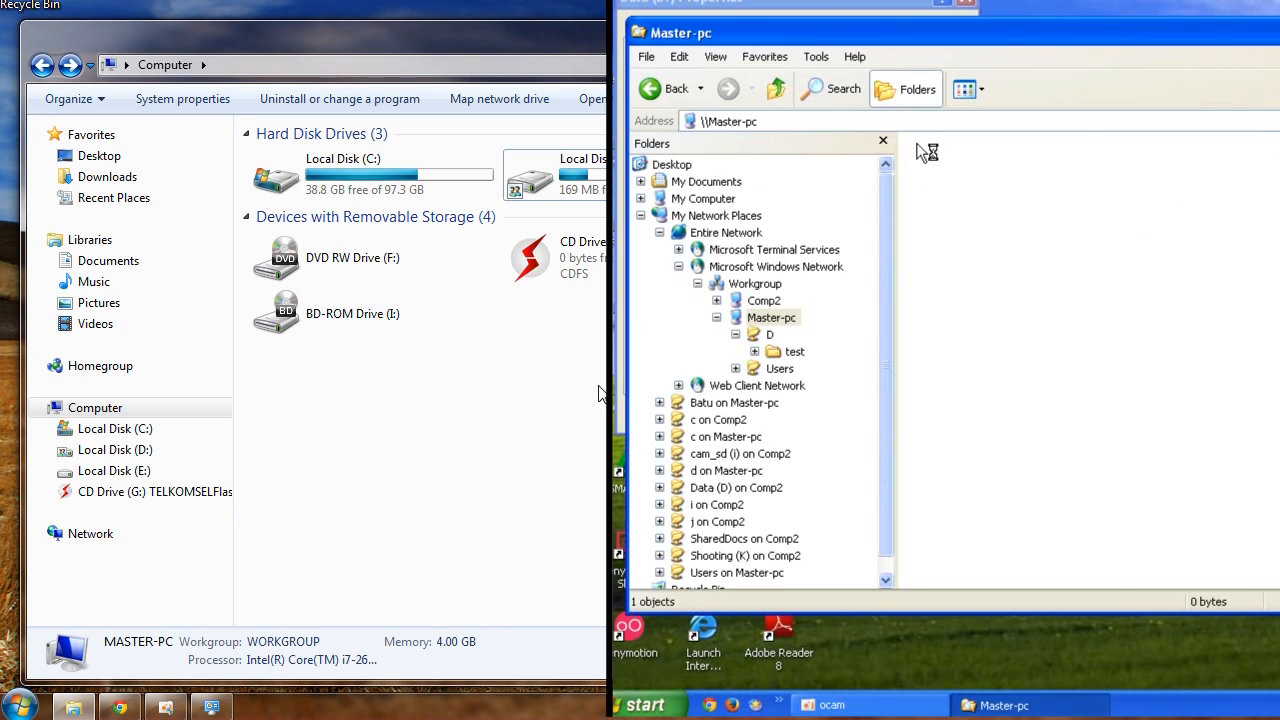
{"action": "double_click", "coordinate": [961, 170]}
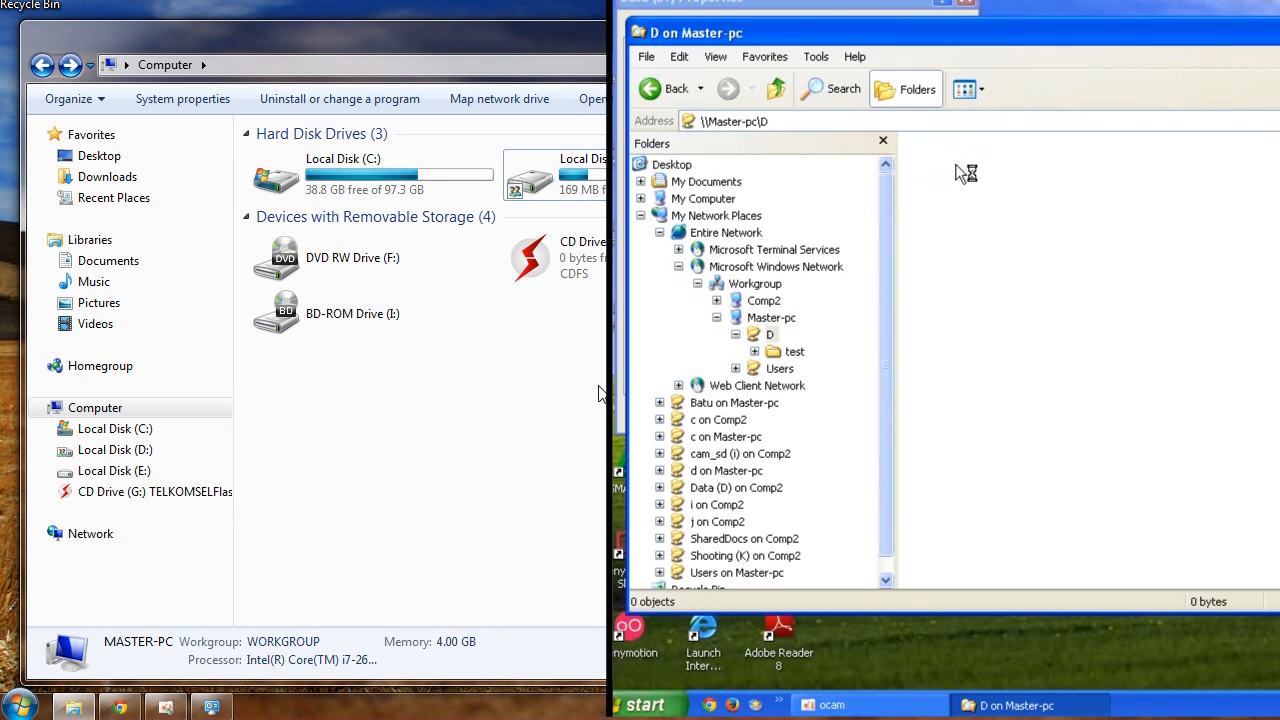
{"action": "double_click", "coordinate": [570, 162]}
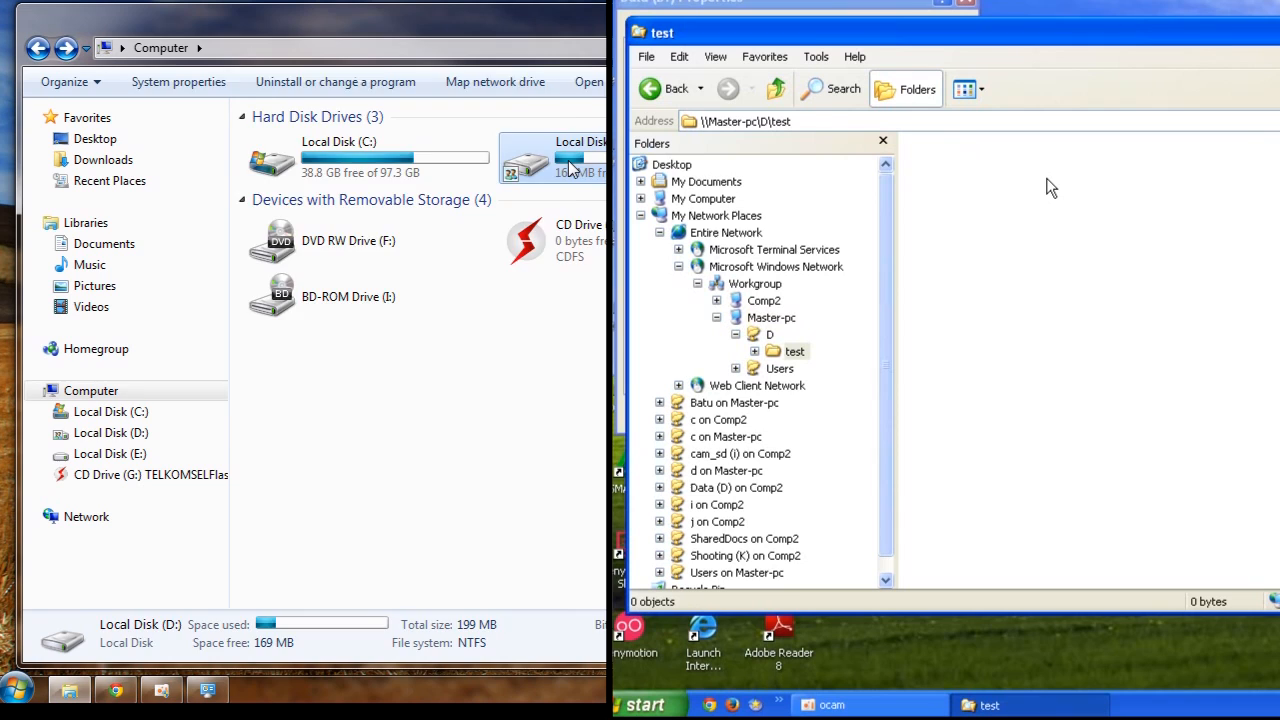
Create a new folder named coba1 inside the test folder on Local Disk (D:)
{"action": "double_click", "coordinate": [250, 138]}
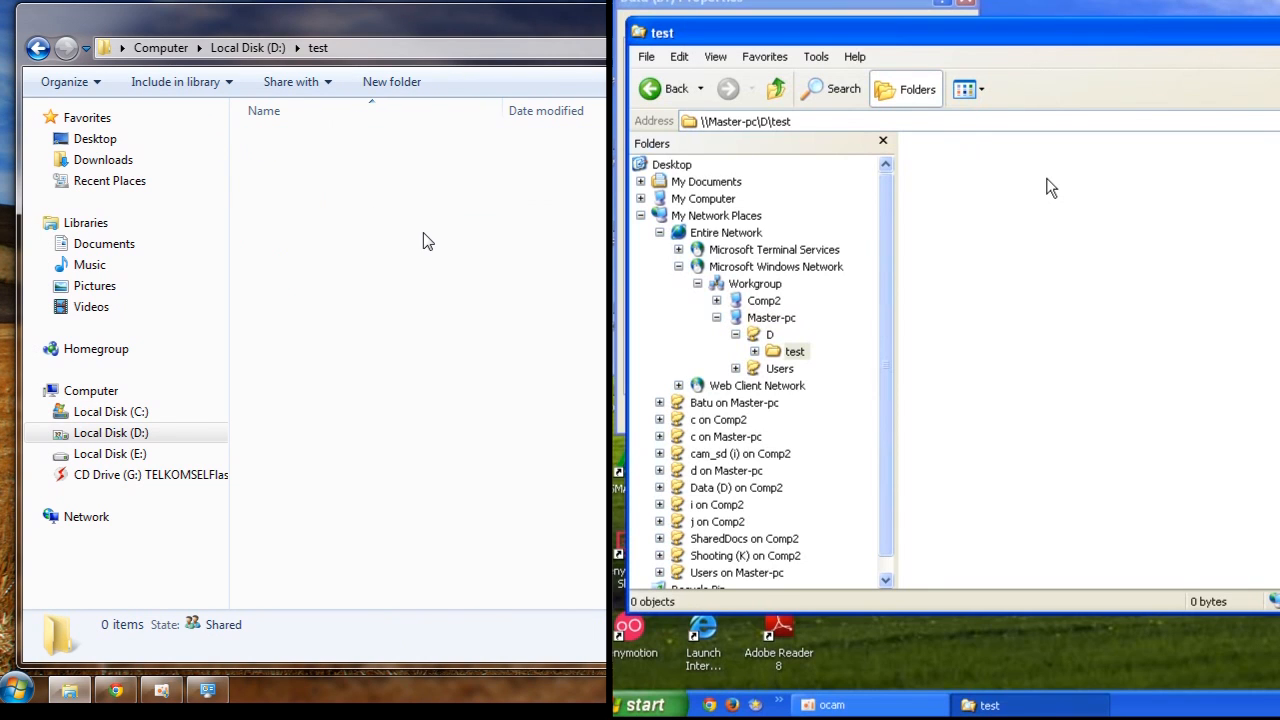
{"action": "left_click", "coordinate": [400, 85]}
{"action": "type", "text": "coba1"}
{"action": "key", "text": "Return"}
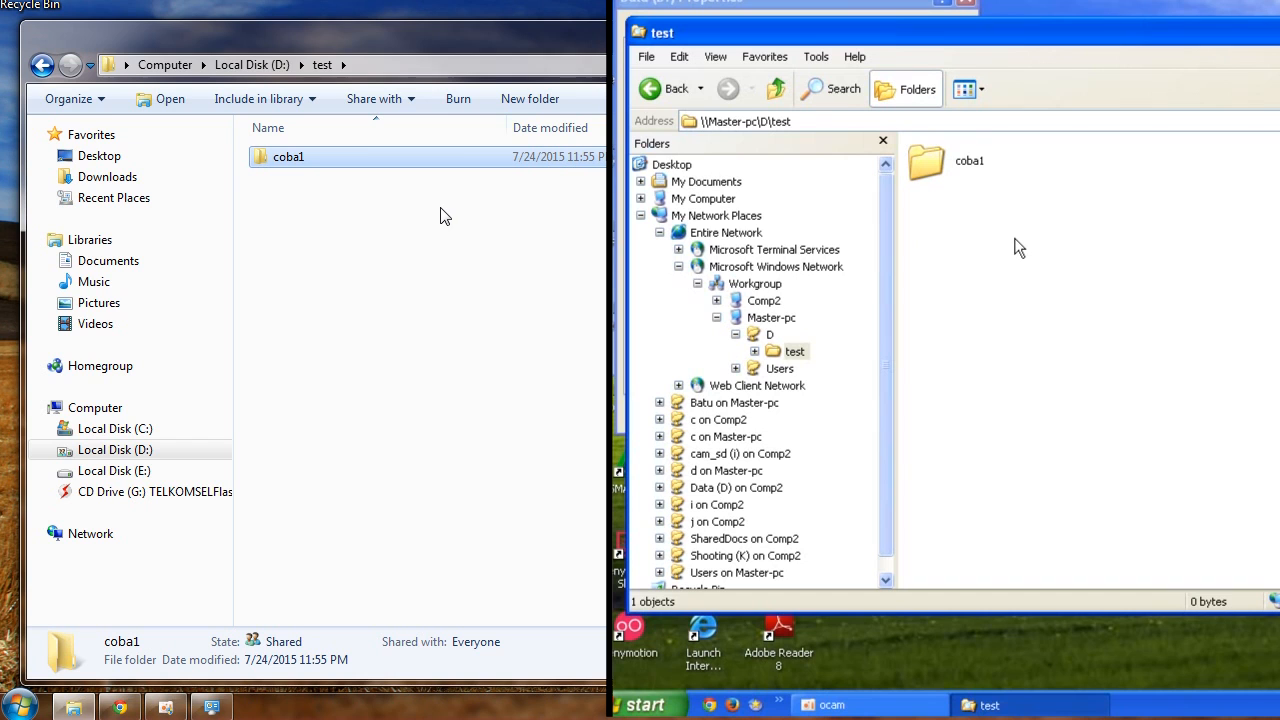
Go to Local Disk (E:) and look inside the Android_photo folder
{"action": "left_click", "coordinate": [42, 65]}
{"action": "left_click", "coordinate": [48, 66]}
{"action": "double_click", "coordinate": [905, 173]}
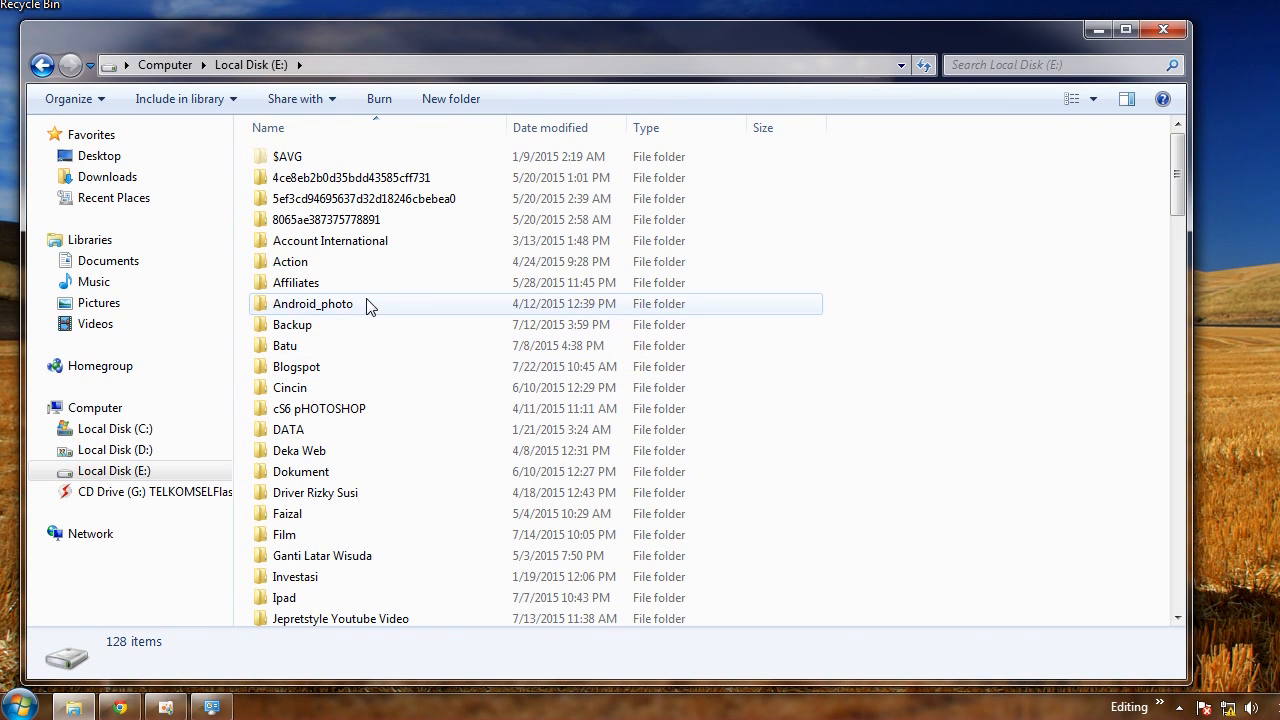
{"action": "left_click", "coordinate": [315, 308]}
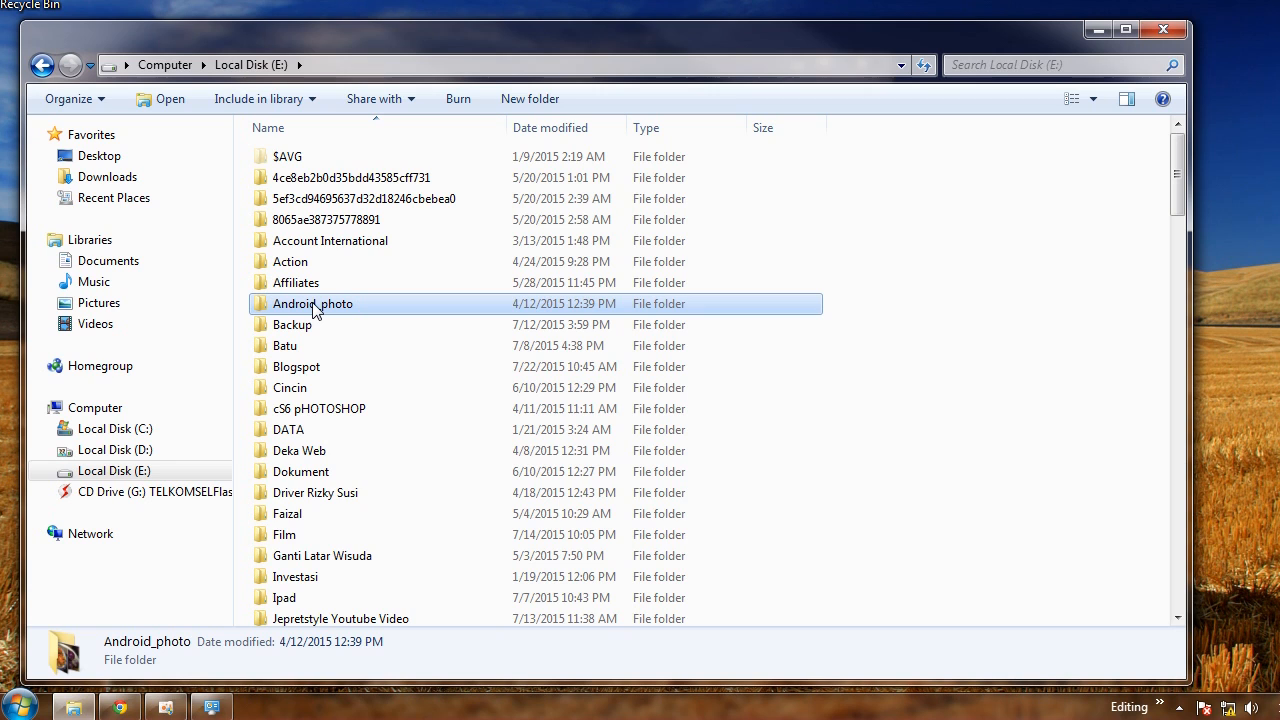
{"action": "double_click", "coordinate": [315, 308]}
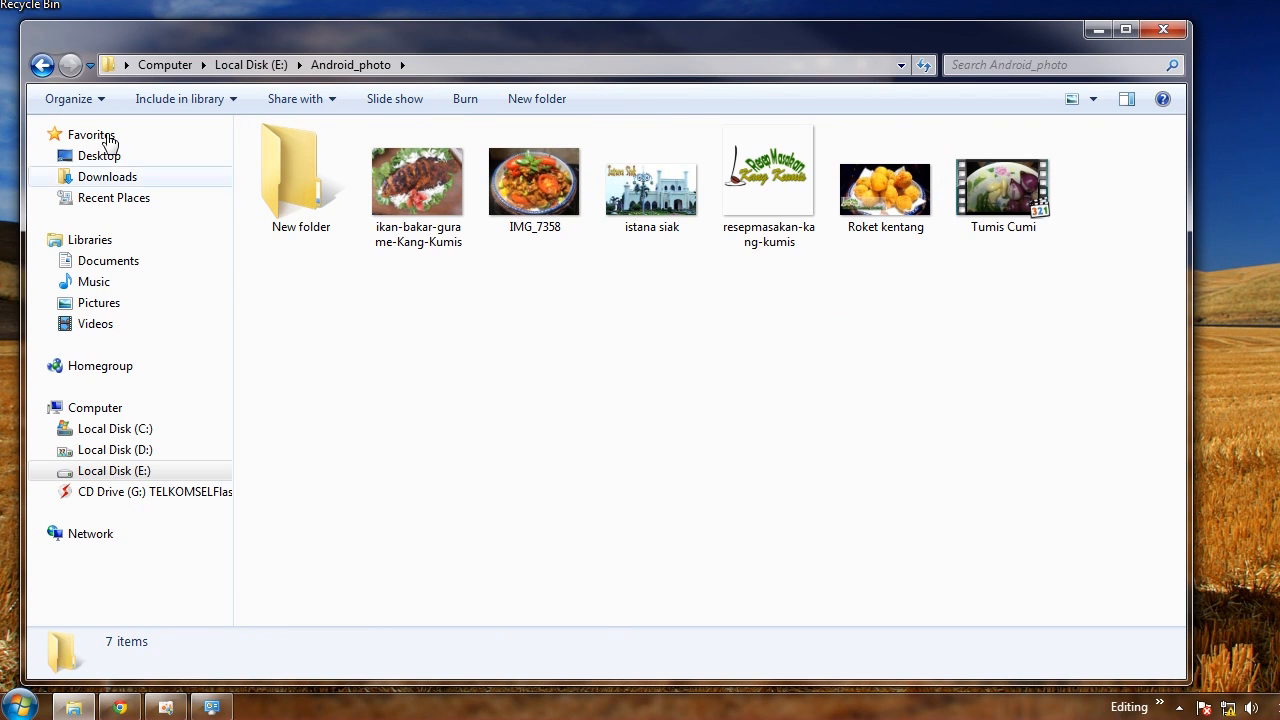
{"action": "left_click", "coordinate": [42, 66]}
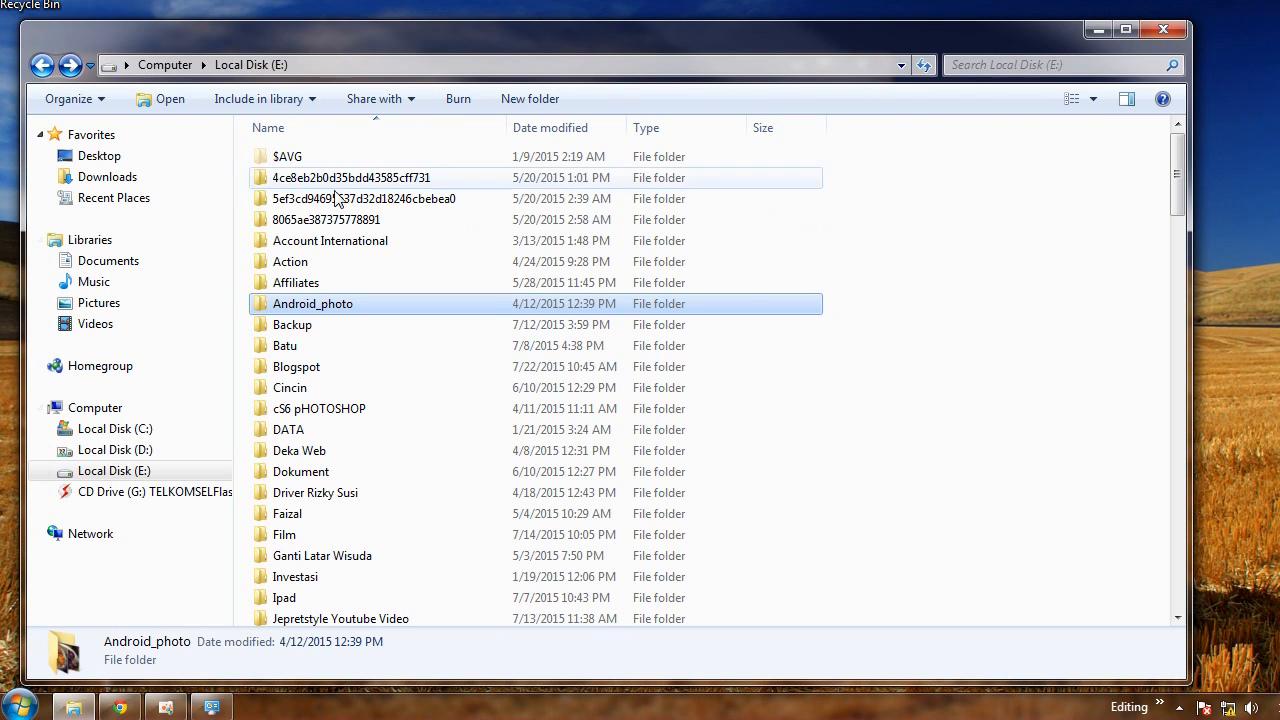
Share the Android_photo folder on Local Disk (E:) through Advanced Sharing and apply the setting
{"action": "right_click", "coordinate": [320, 308]}
{"action": "mouse_move", "coordinate": [450, 339]}
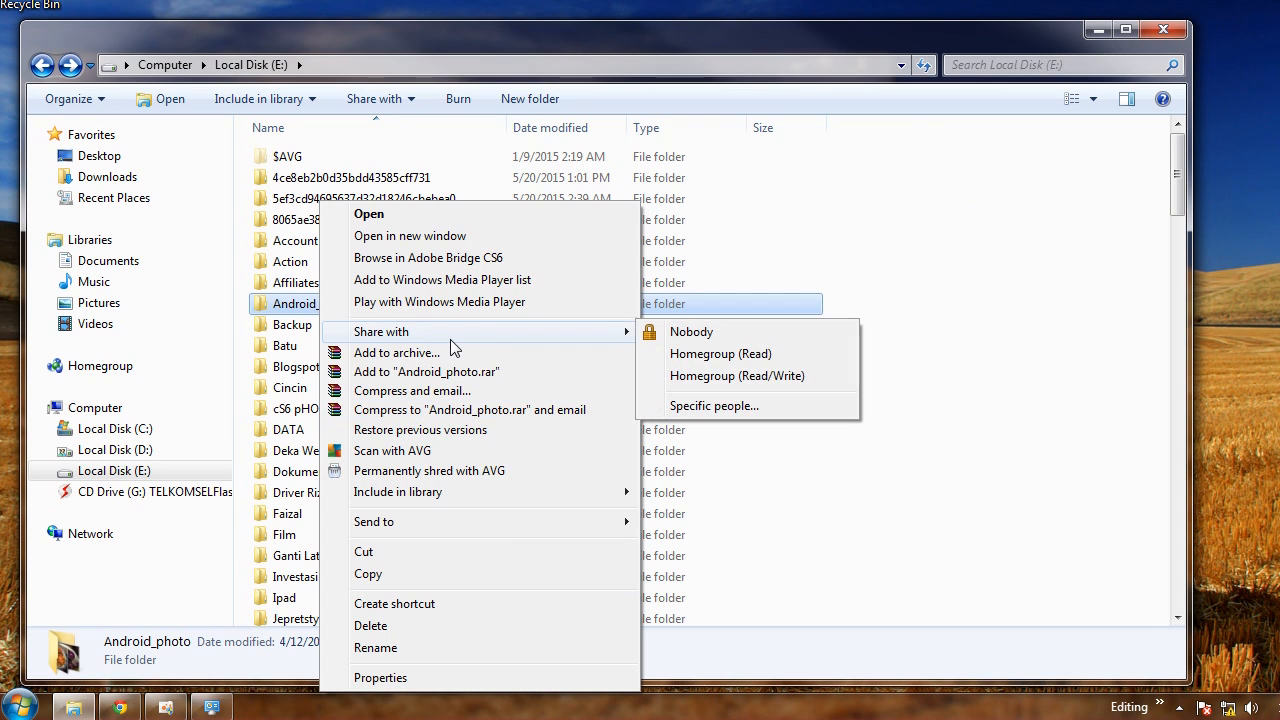
{"action": "left_click", "coordinate": [412, 678]}
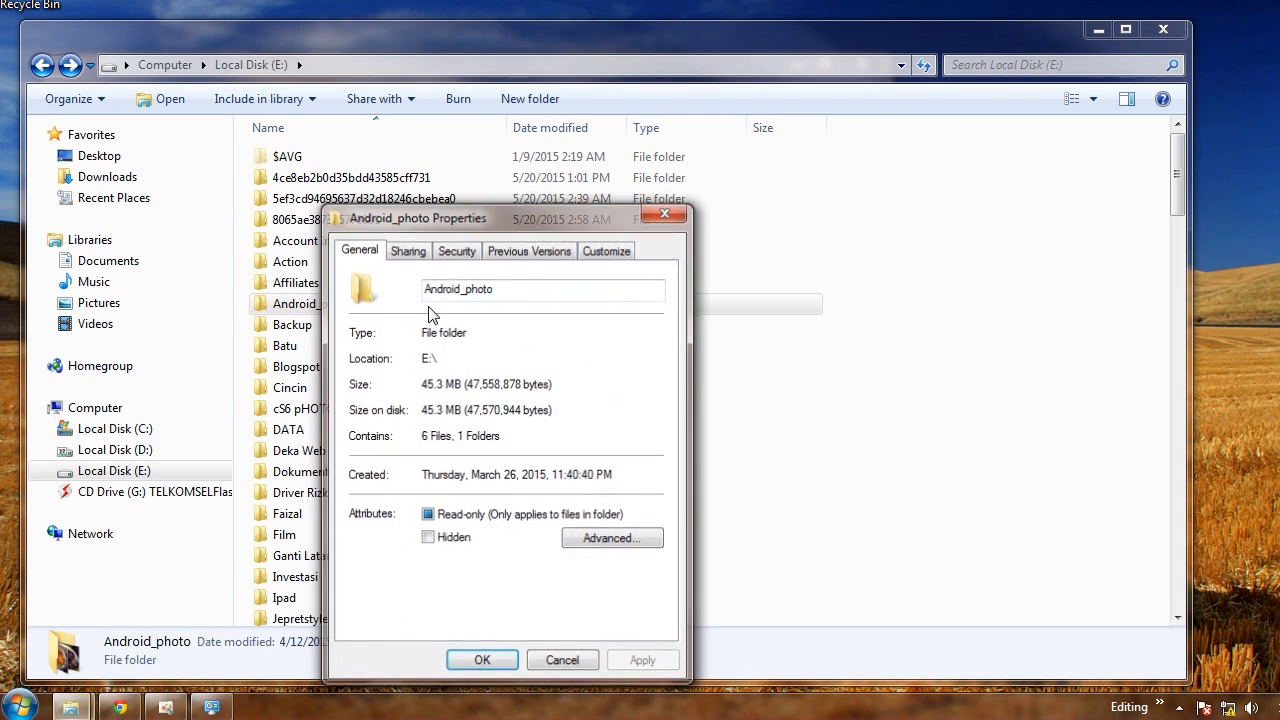
{"action": "left_click", "coordinate": [408, 252]}
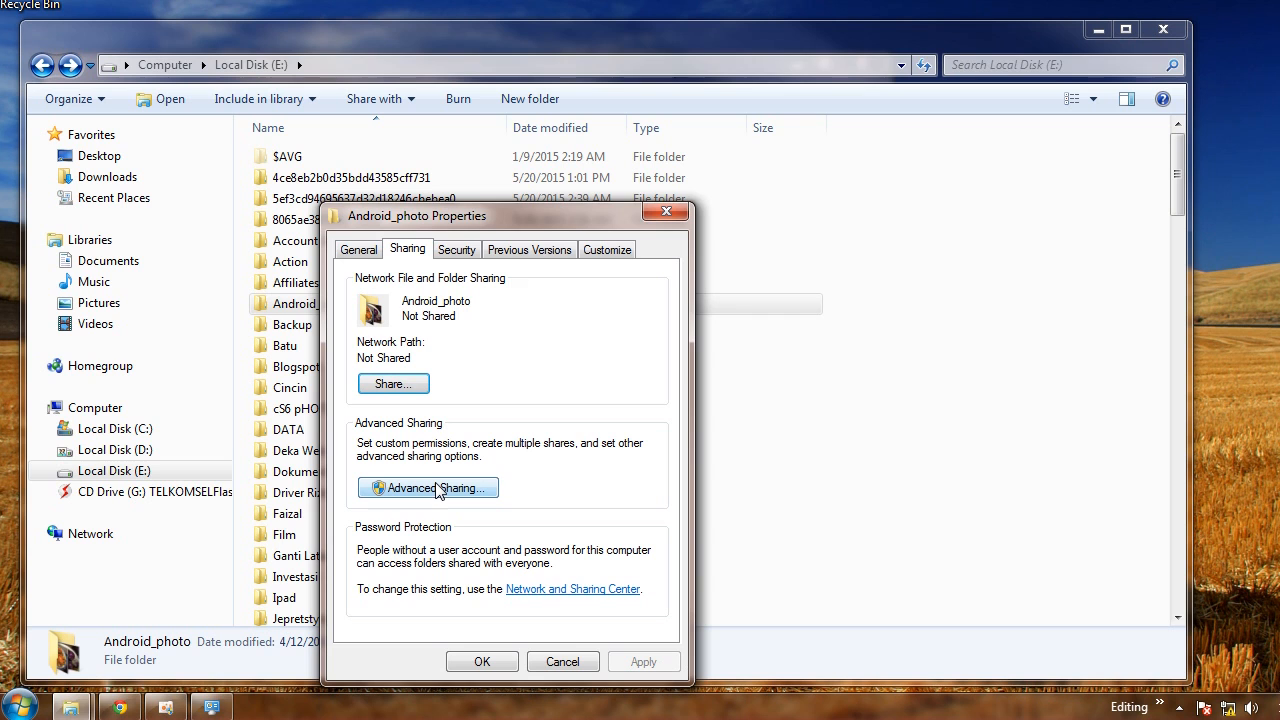
{"action": "left_click", "coordinate": [408, 386]}
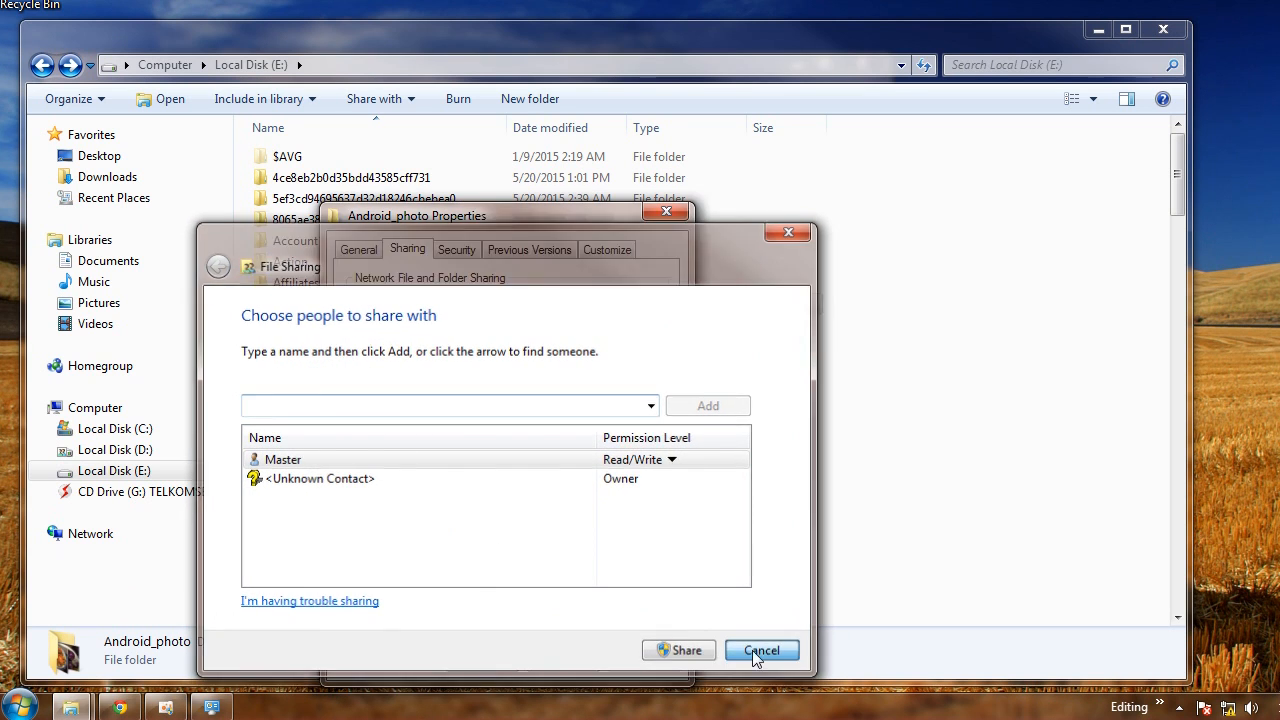
{"action": "left_click", "coordinate": [756, 652]}
{"action": "left_click", "coordinate": [423, 490]}
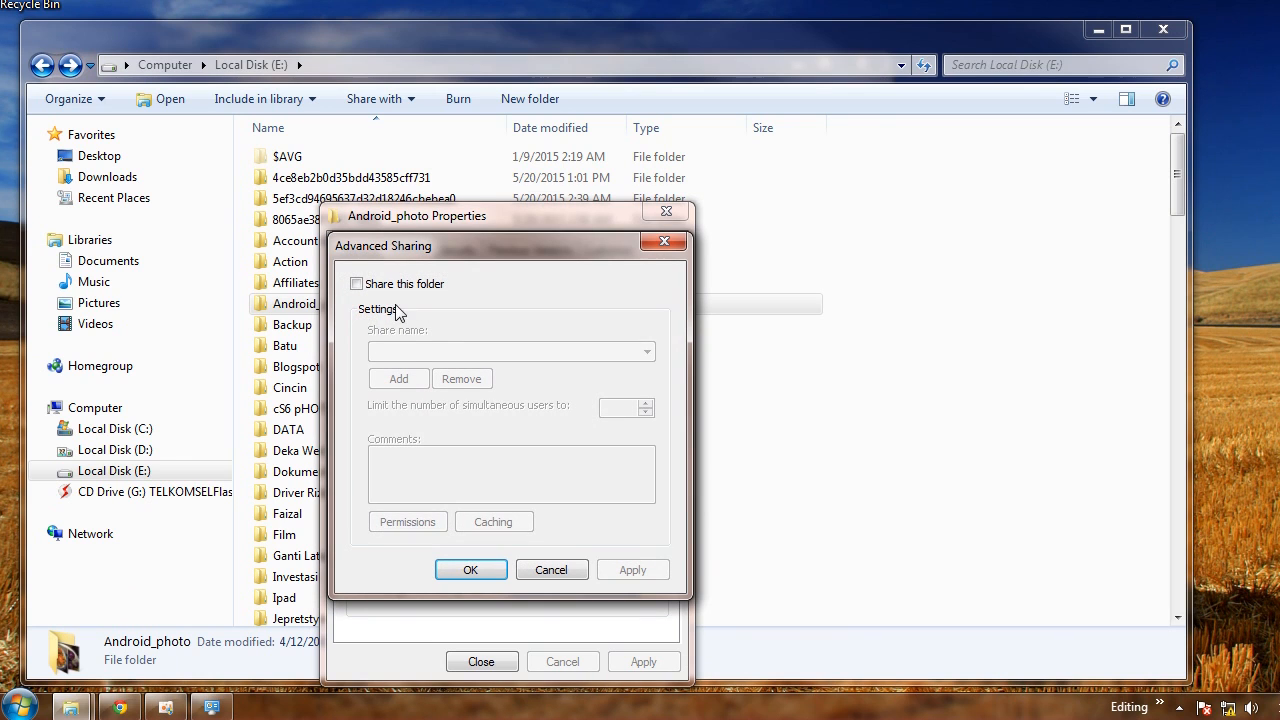
{"action": "left_click", "coordinate": [400, 286]}
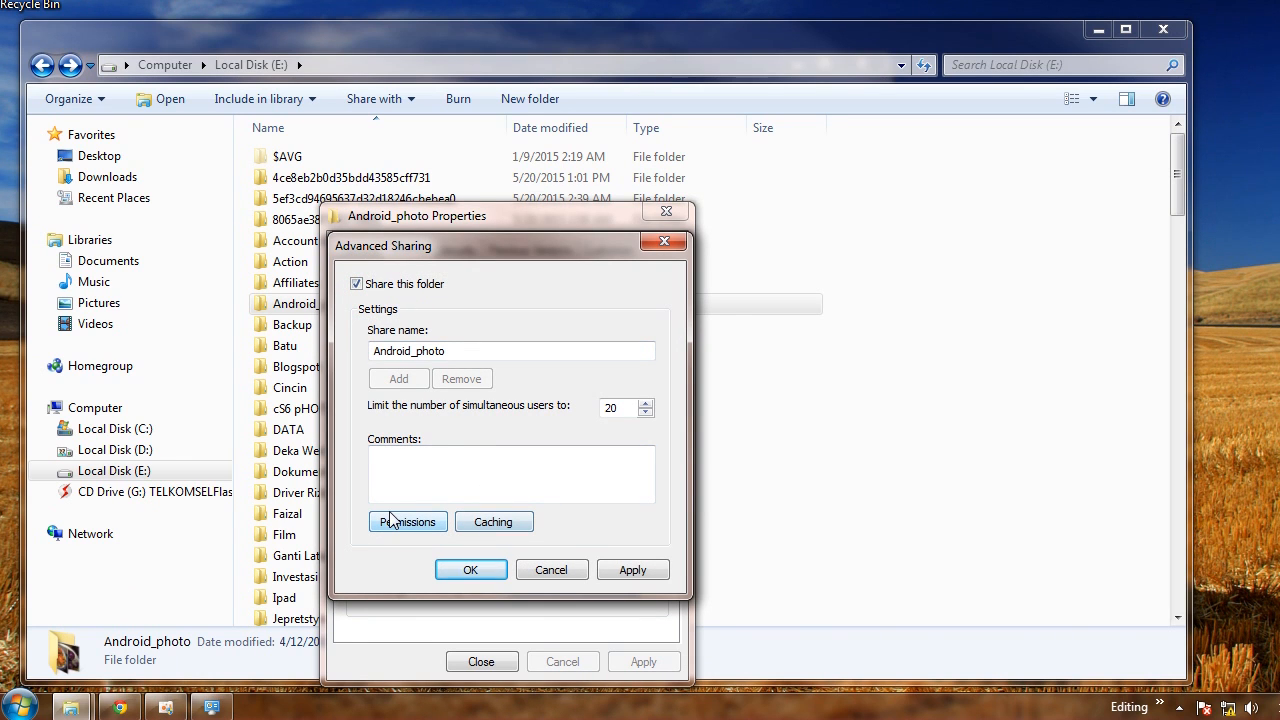
{"action": "left_click", "coordinate": [618, 569]}
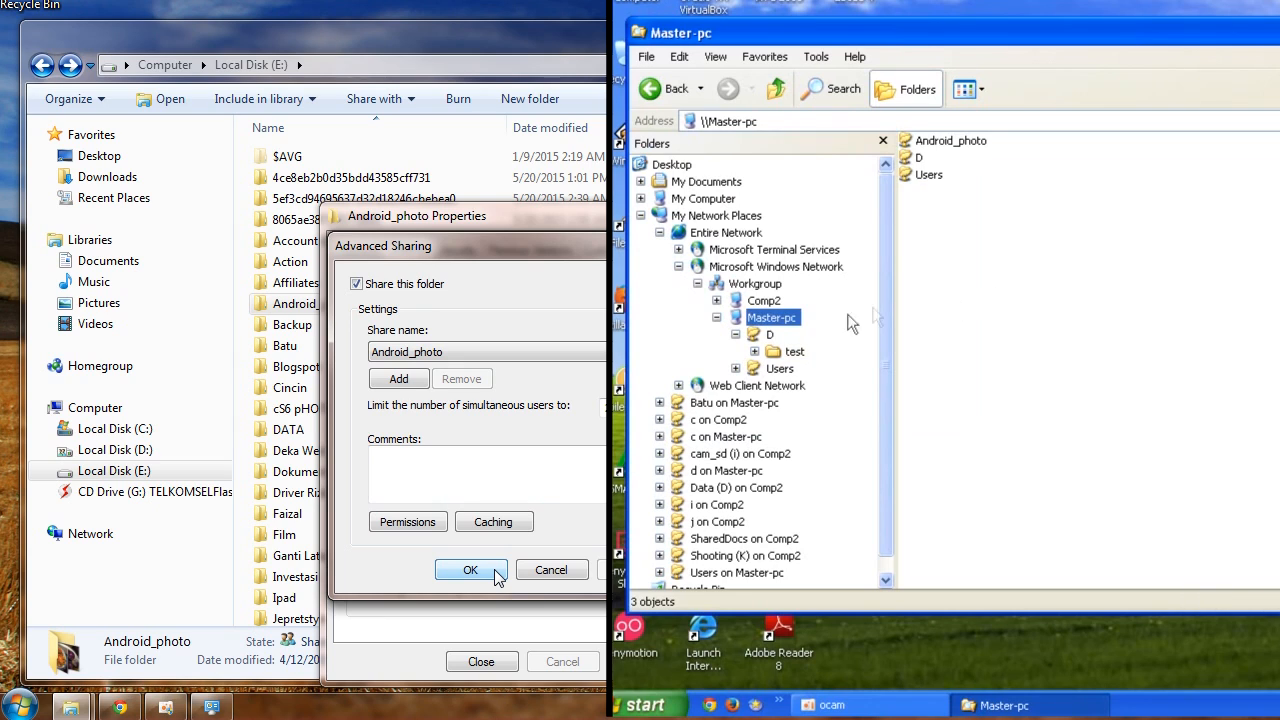
Try to open the Android_photo share on Master-pc from the XP computer
{"action": "left_click", "coordinate": [952, 143]}
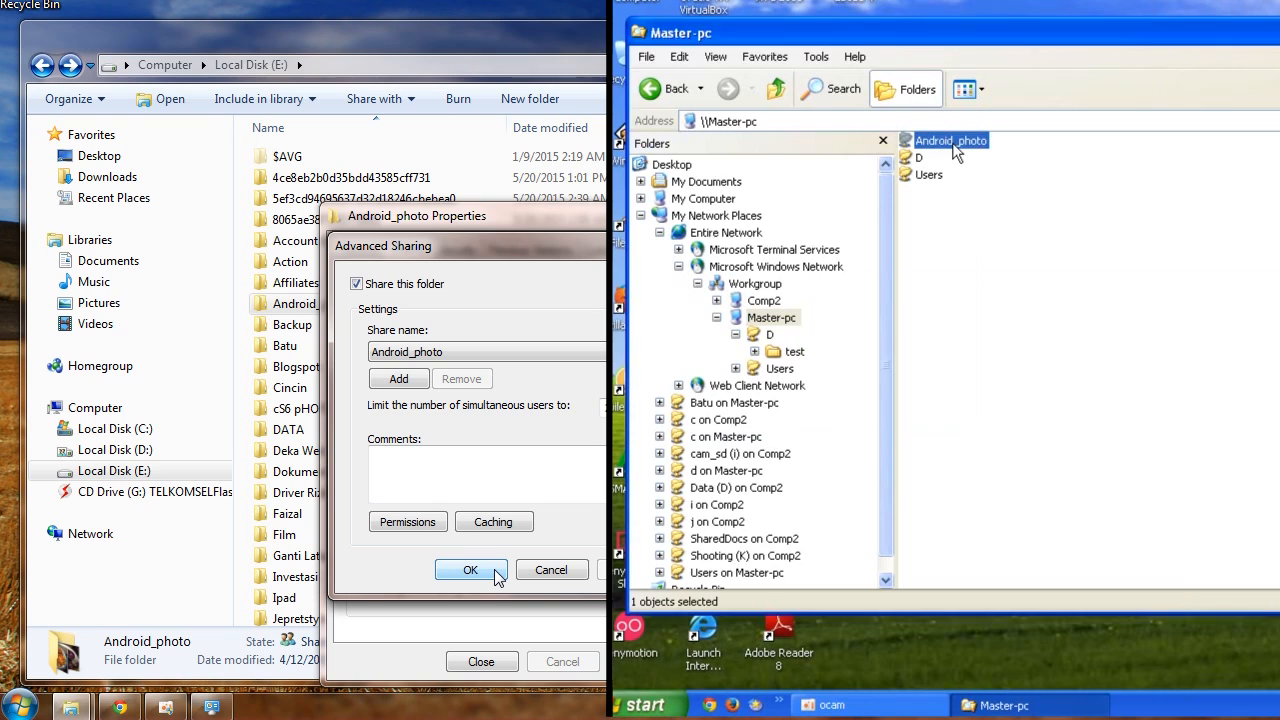
{"action": "double_click", "coordinate": [952, 143]}
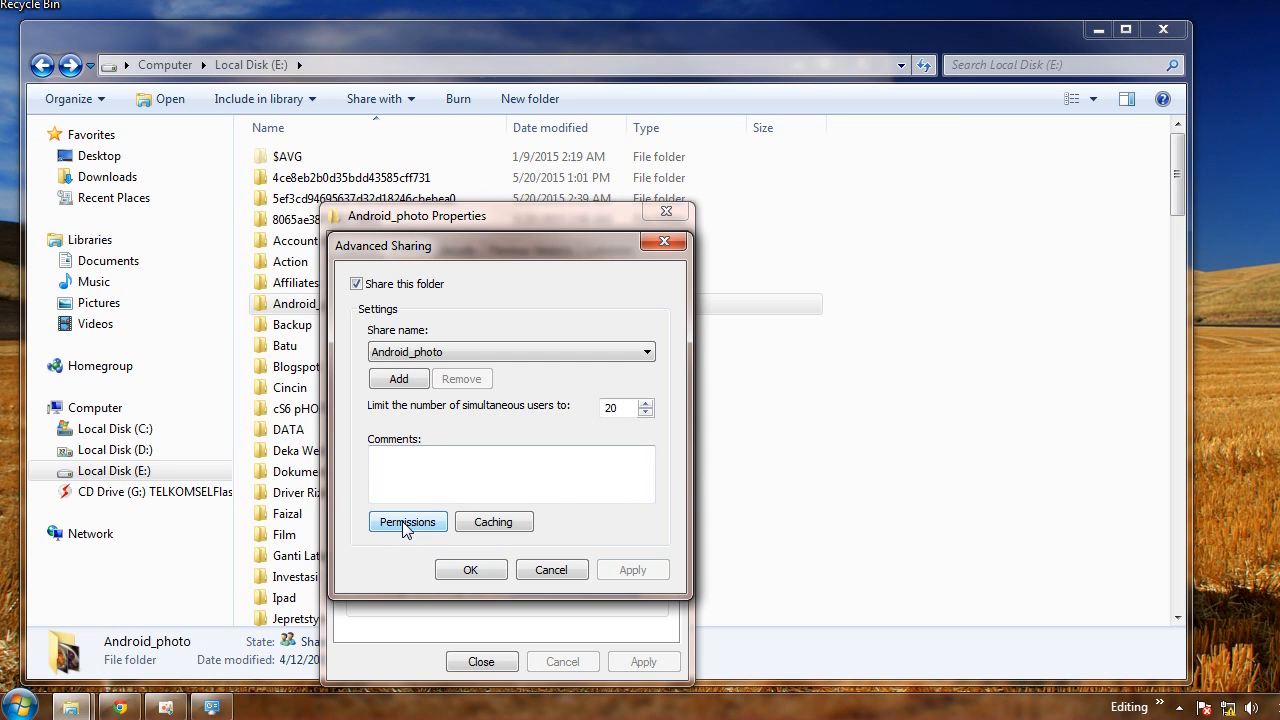
Allow Full Control for Everyone in the Android_photo share permissions and apply
{"action": "left_click", "coordinate": [406, 525]}
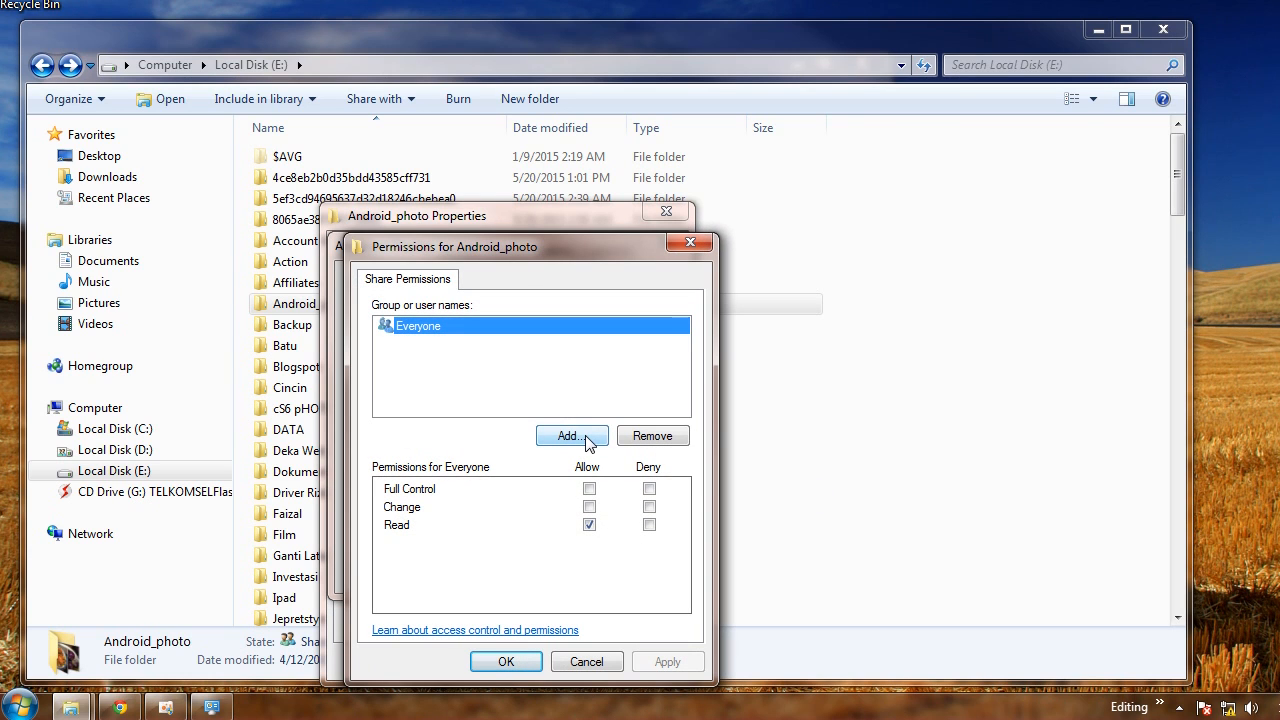
{"action": "left_click", "coordinate": [589, 489]}
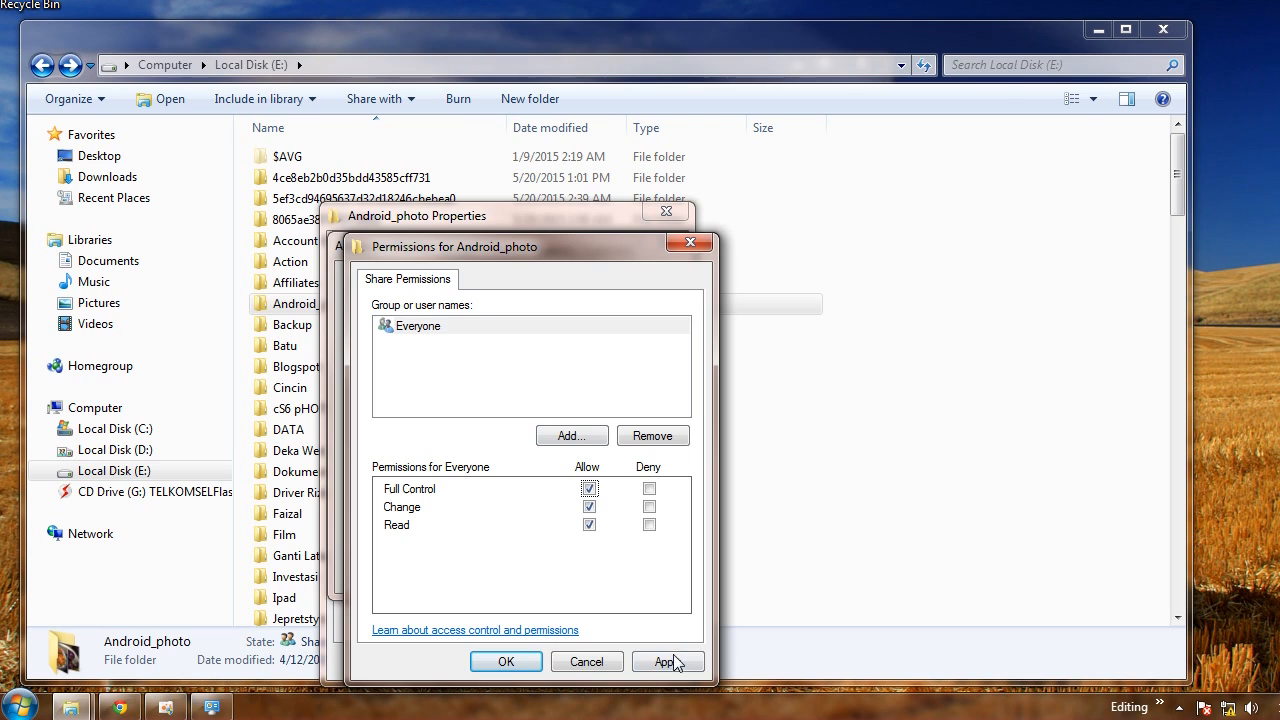
{"action": "left_click", "coordinate": [667, 661]}
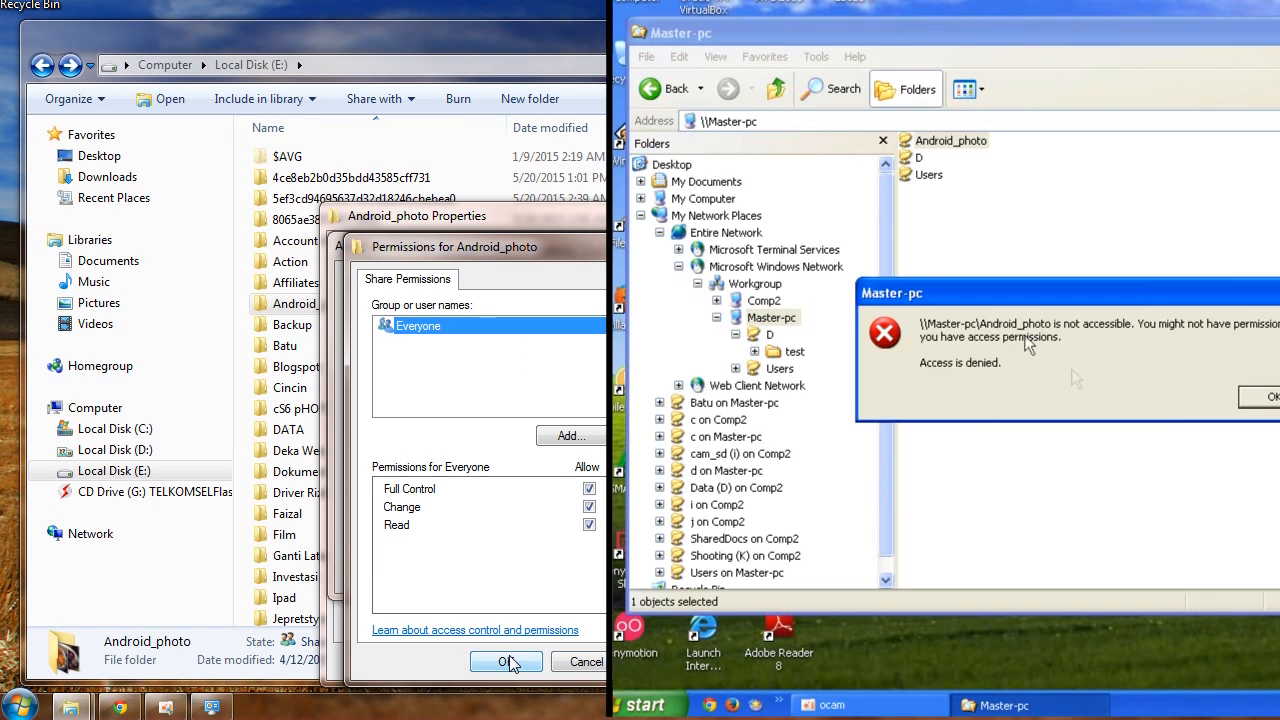
Dismiss the access error and retry opening the Android_photo share from the XP computer
{"action": "left_click", "coordinate": [1260, 393]}
{"action": "double_click", "coordinate": [963, 147]}
{"action": "left_click", "coordinate": [1262, 397]}
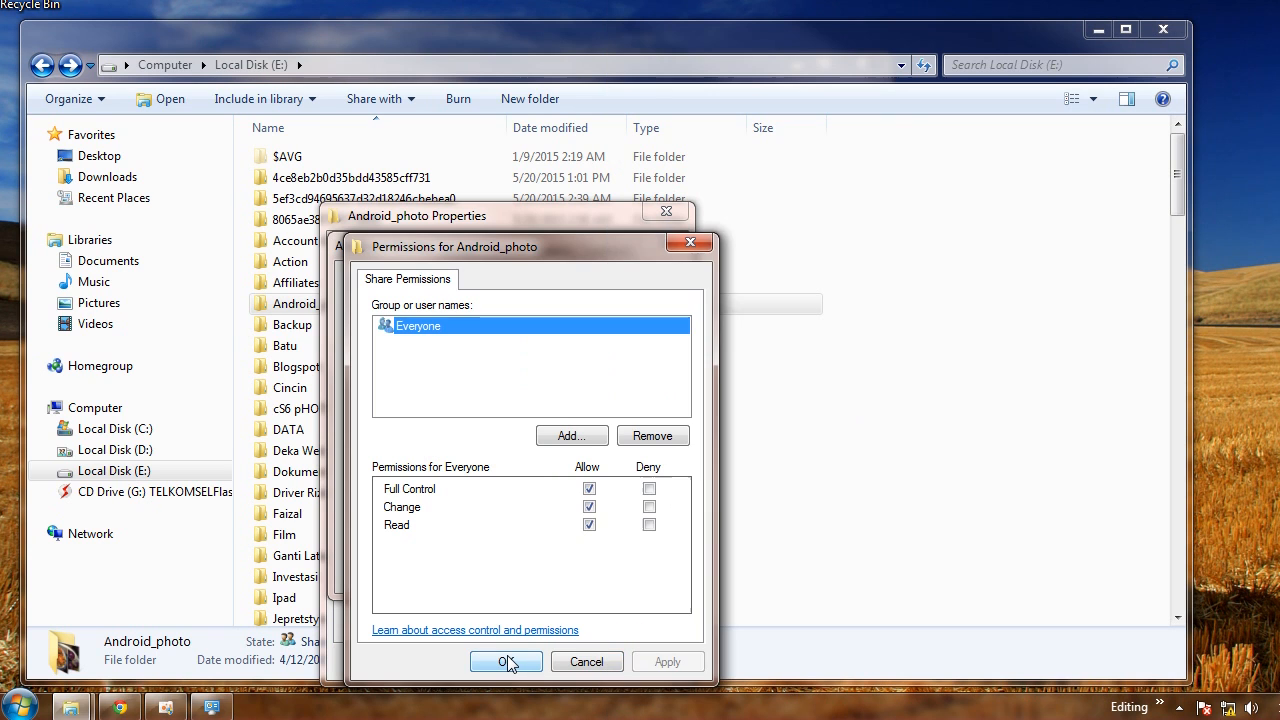
Confirm the share permissions and Advanced Sharing settings, then close the Android_photo properties
{"action": "left_click", "coordinate": [507, 662]}
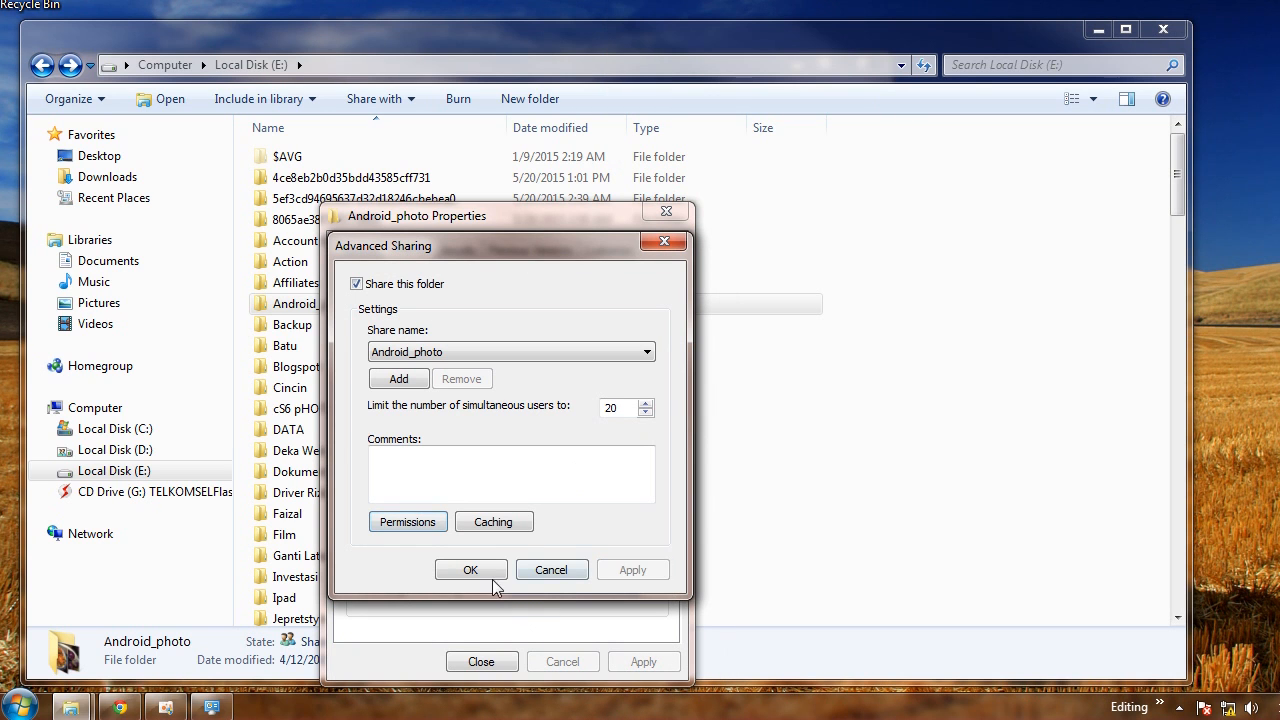
{"action": "left_click", "coordinate": [470, 570]}
{"action": "left_click", "coordinate": [460, 251]}
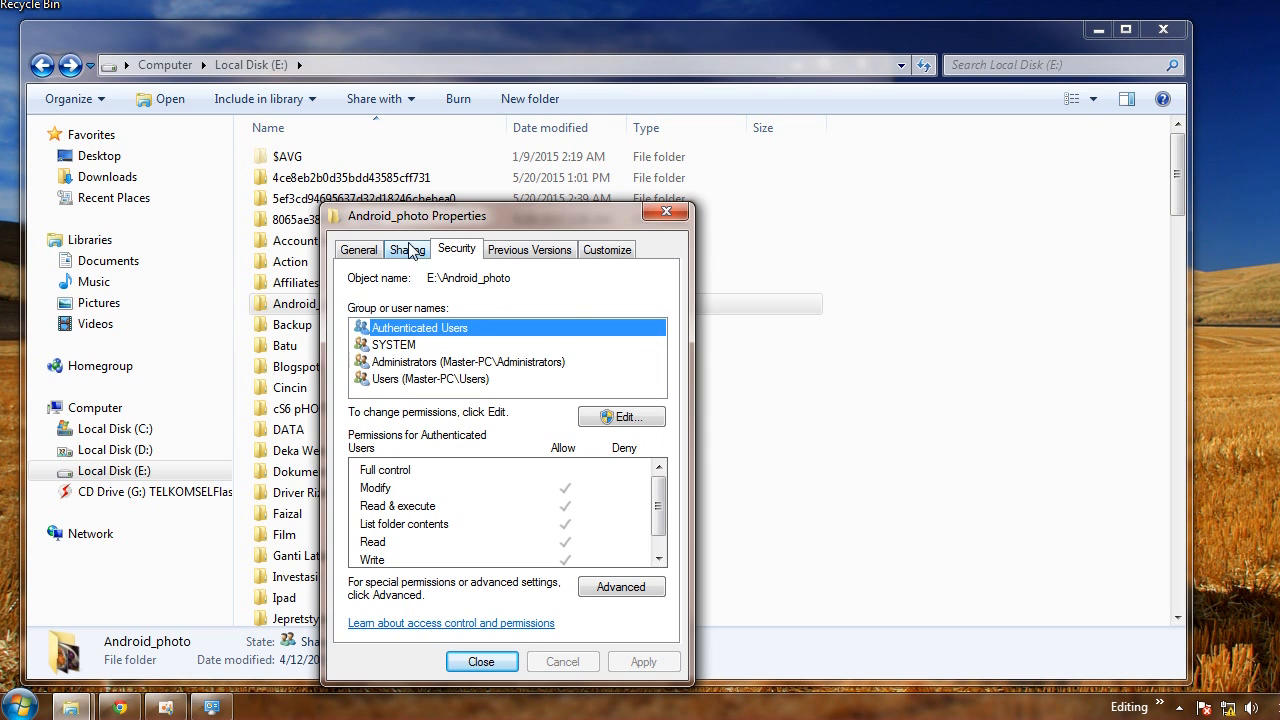
{"action": "left_click", "coordinate": [488, 662]}
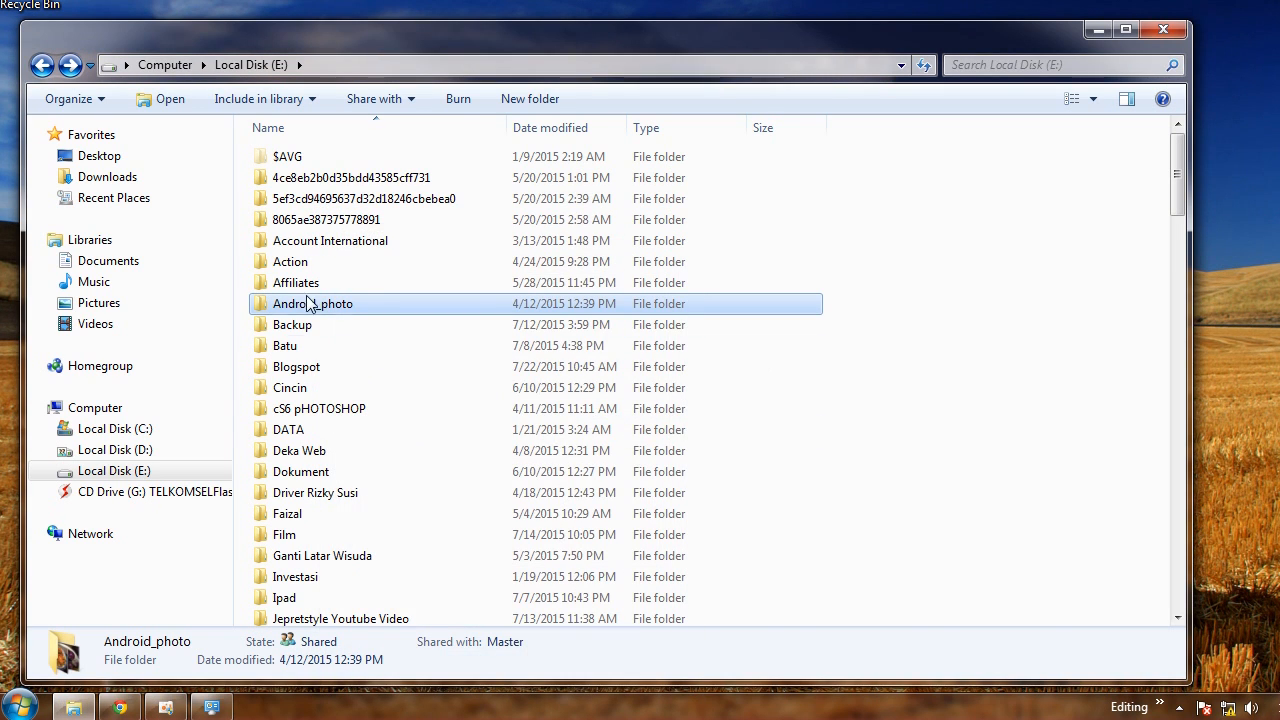
Add Everyone to the security permissions of the Android_photo folder and apply the change
{"action": "right_click", "coordinate": [313, 310]}
{"action": "left_click", "coordinate": [410, 677]}
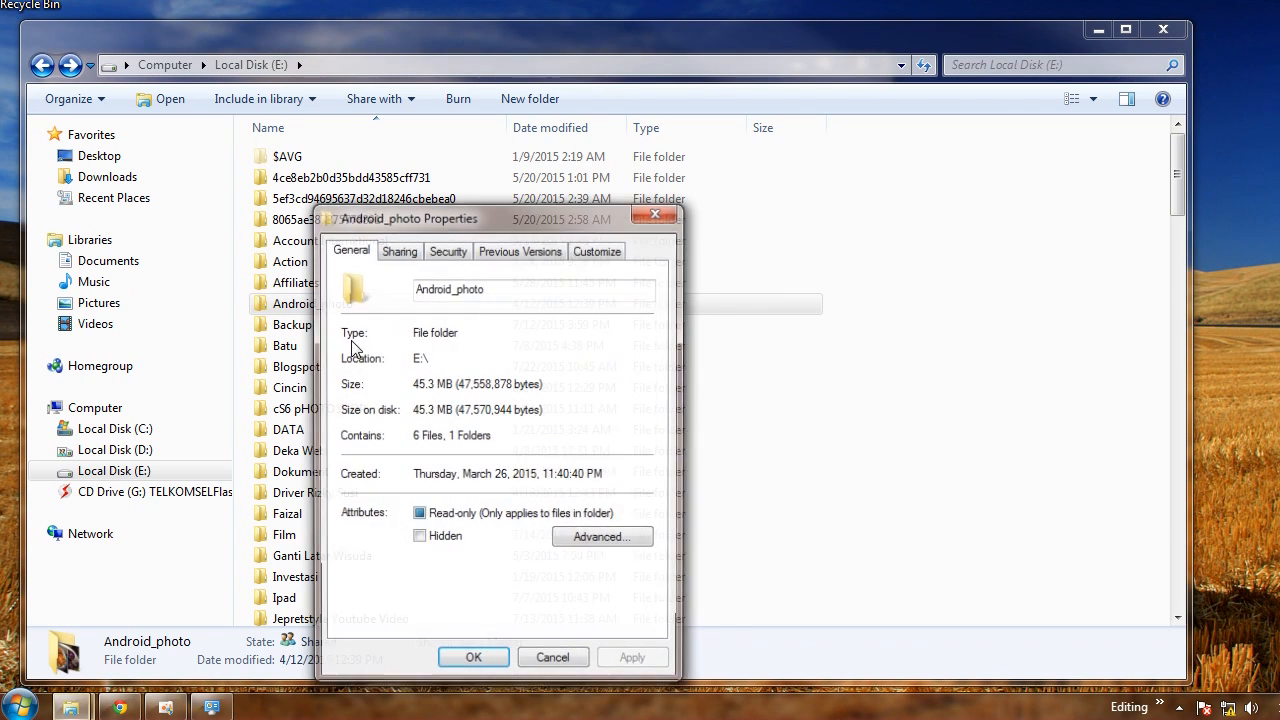
{"action": "left_click", "coordinate": [452, 249]}
{"action": "left_click", "coordinate": [614, 418]}
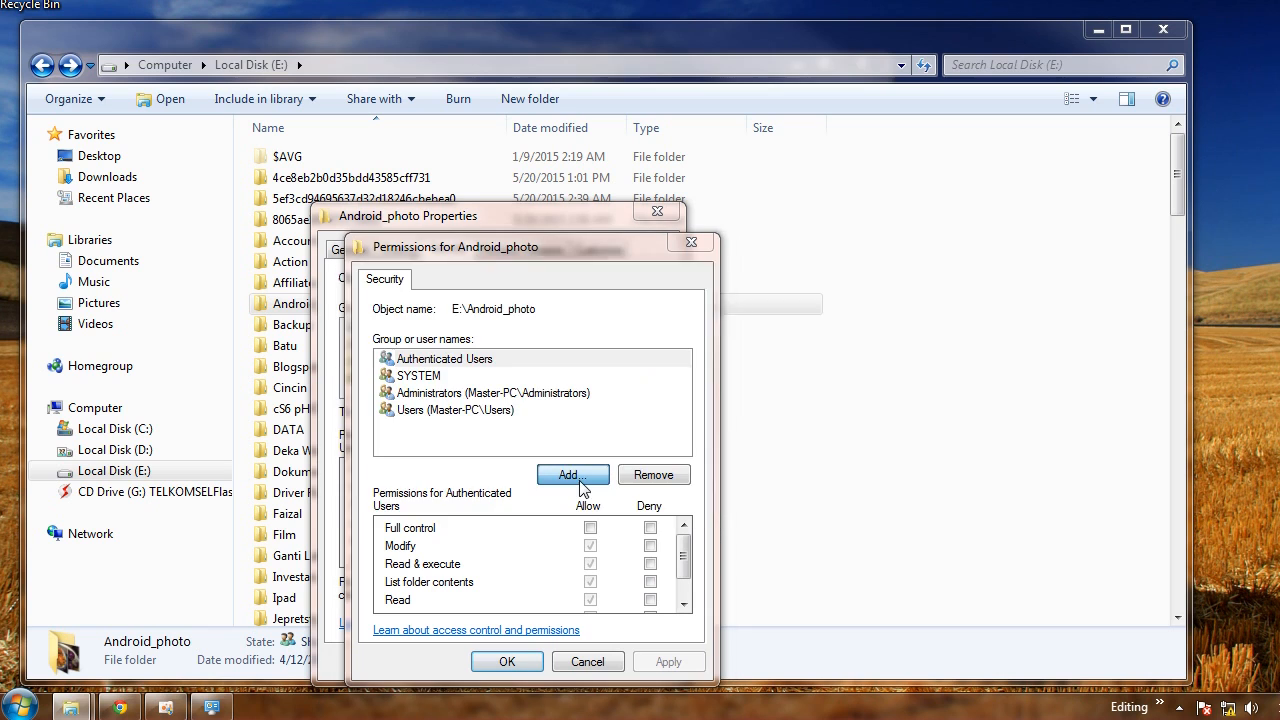
{"action": "left_click", "coordinate": [580, 478]}
{"action": "type", "text": "eve"}
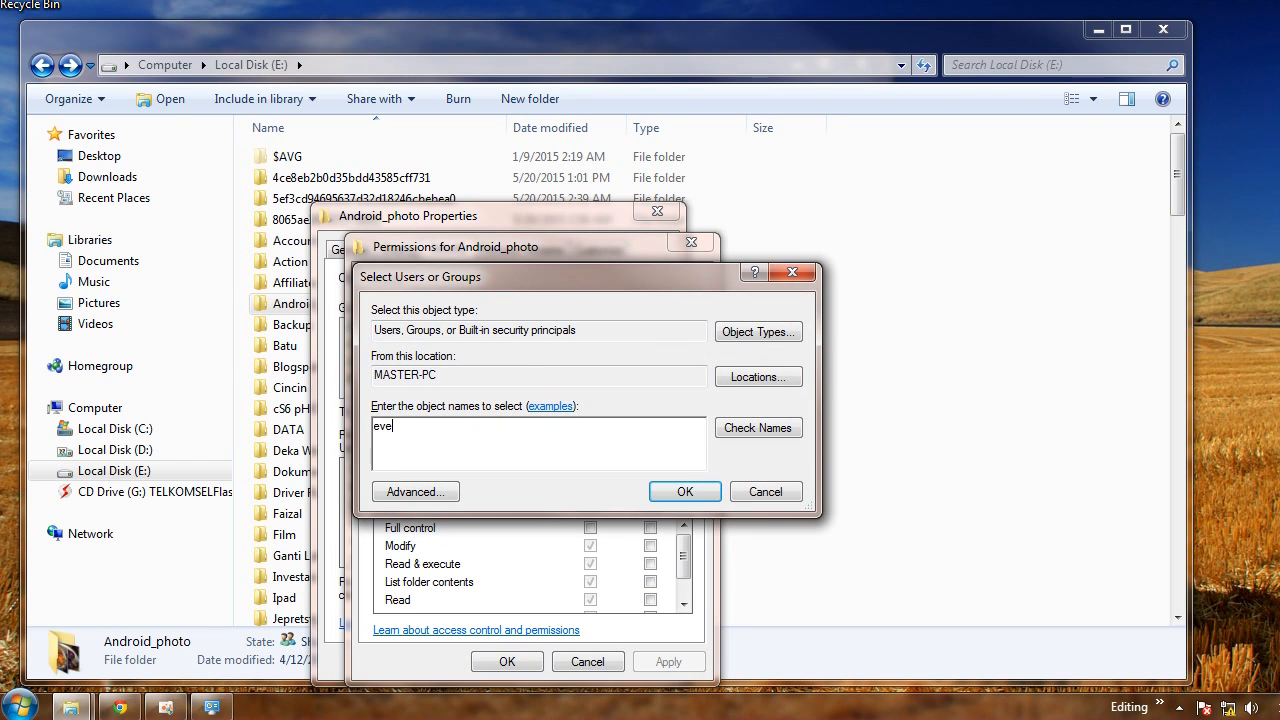
{"action": "left_click", "coordinate": [757, 428]}
{"action": "double_click", "coordinate": [414, 438]}
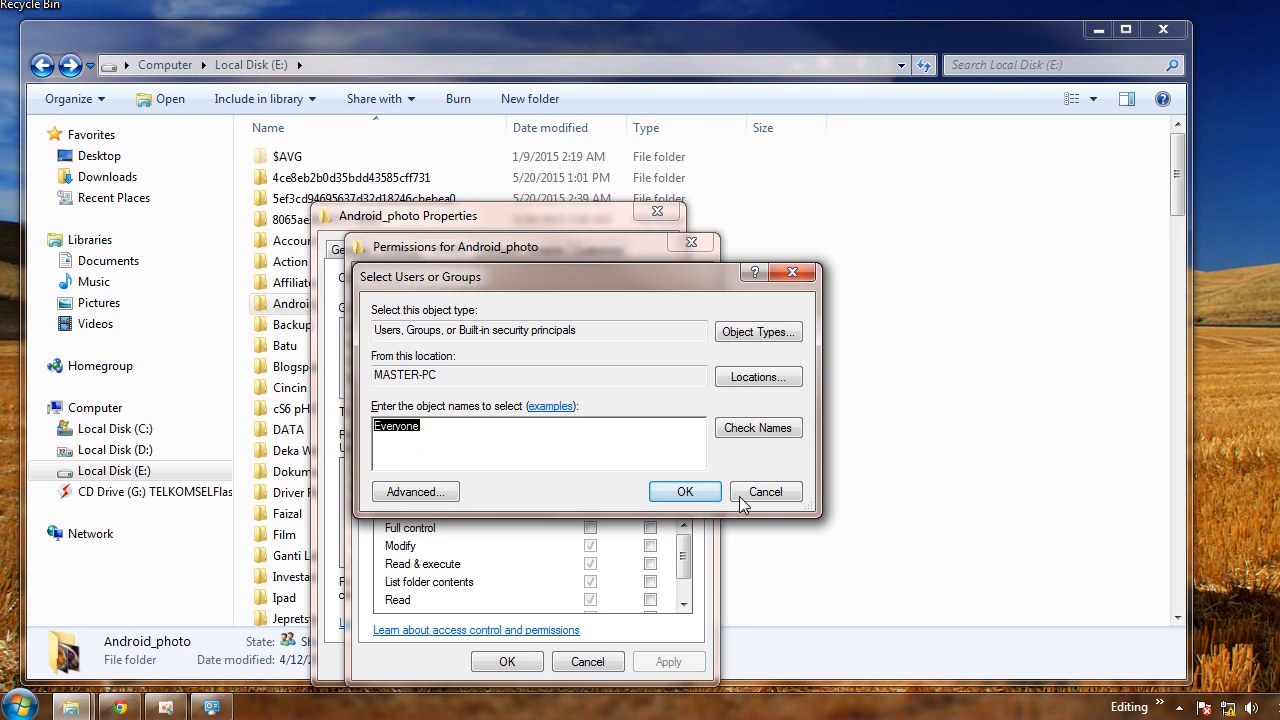
{"action": "left_click", "coordinate": [684, 494]}
{"action": "left_click", "coordinate": [668, 662]}
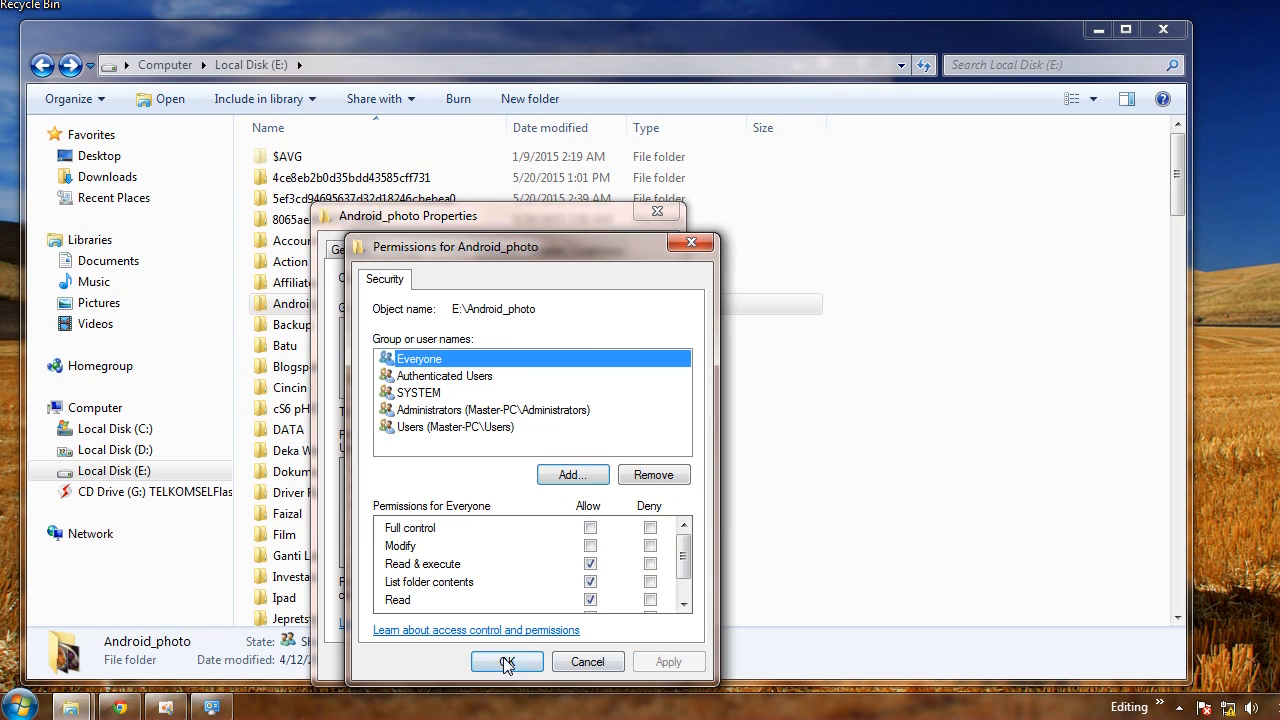
{"action": "left_click", "coordinate": [508, 662]}
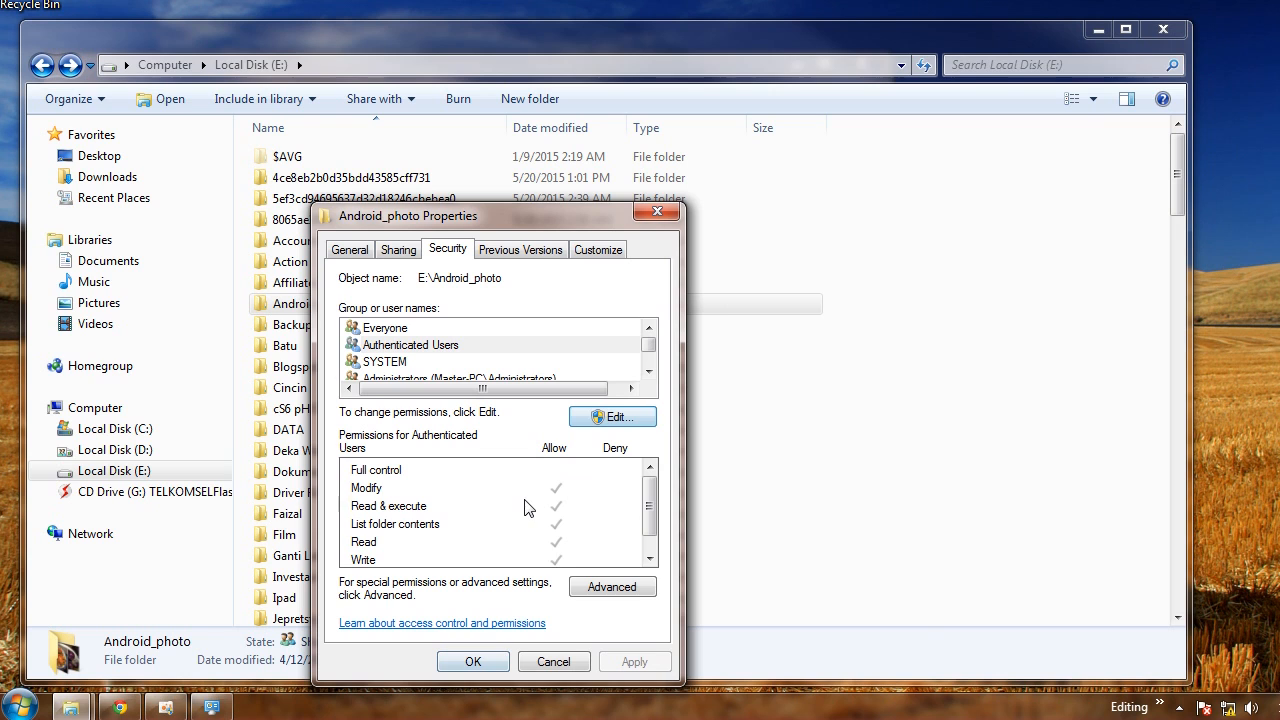
{"action": "left_click", "coordinate": [473, 662]}
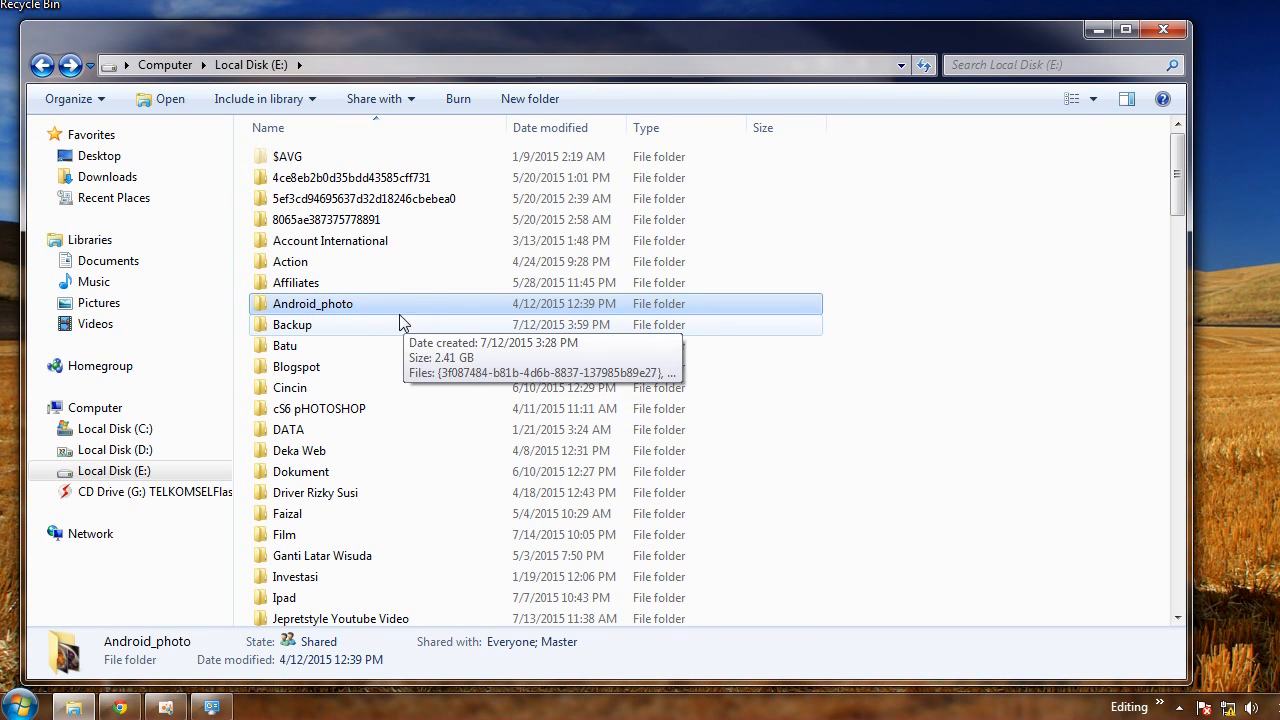
Open the Android_photo folder and refresh its contents
{"action": "double_click", "coordinate": [363, 302]}
{"action": "right_click", "coordinate": [447, 322]}
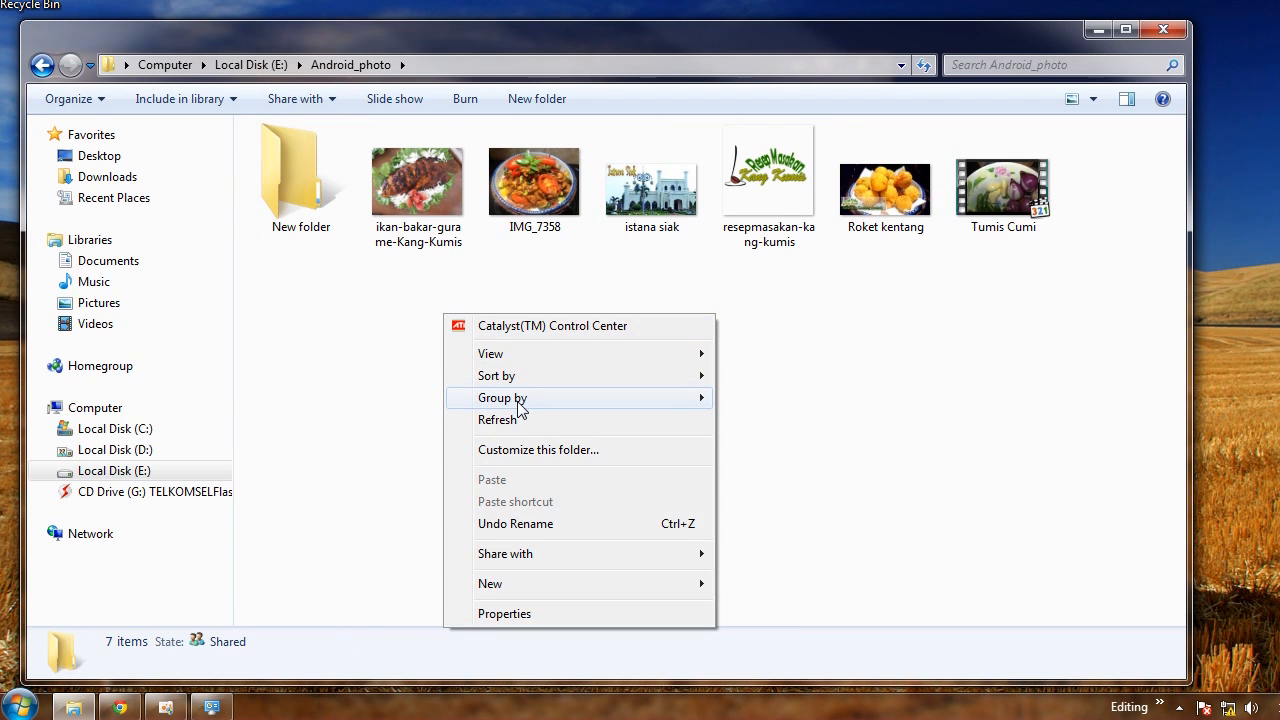
{"action": "left_click", "coordinate": [520, 420]}
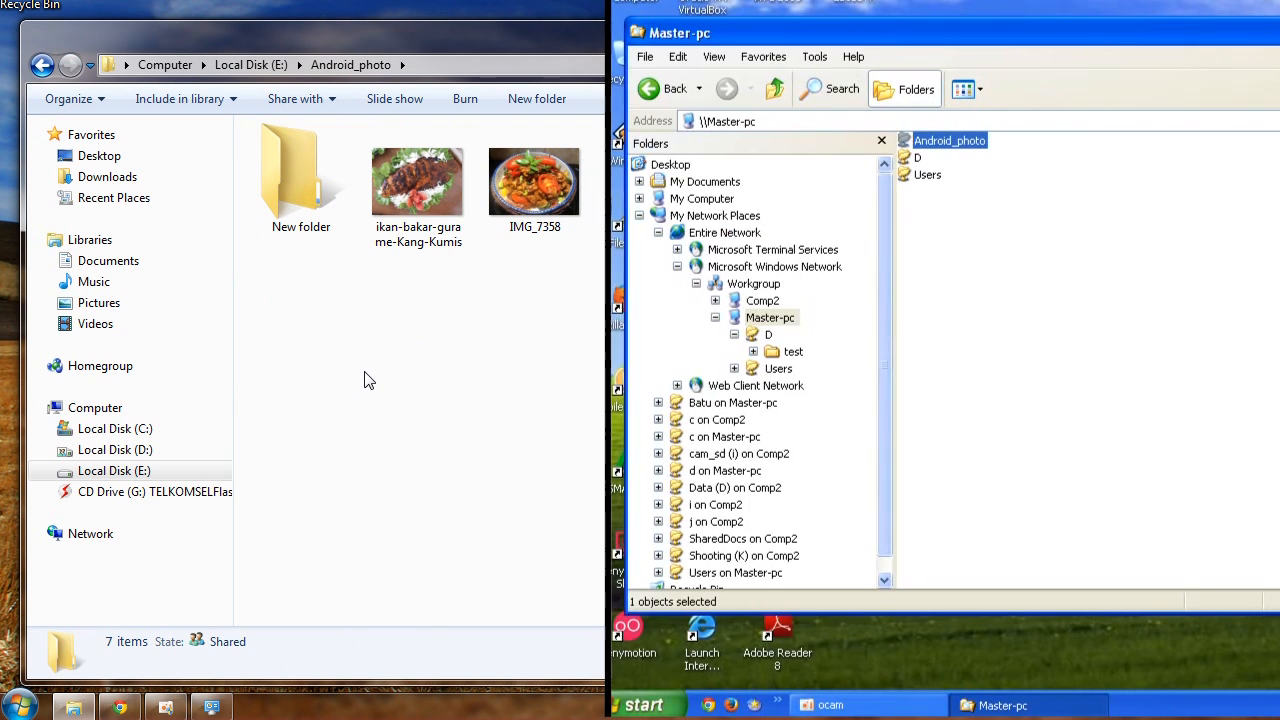
Open the Android_photo share on Master-pc from the XP computer
{"action": "double_click", "coordinate": [950, 141]}
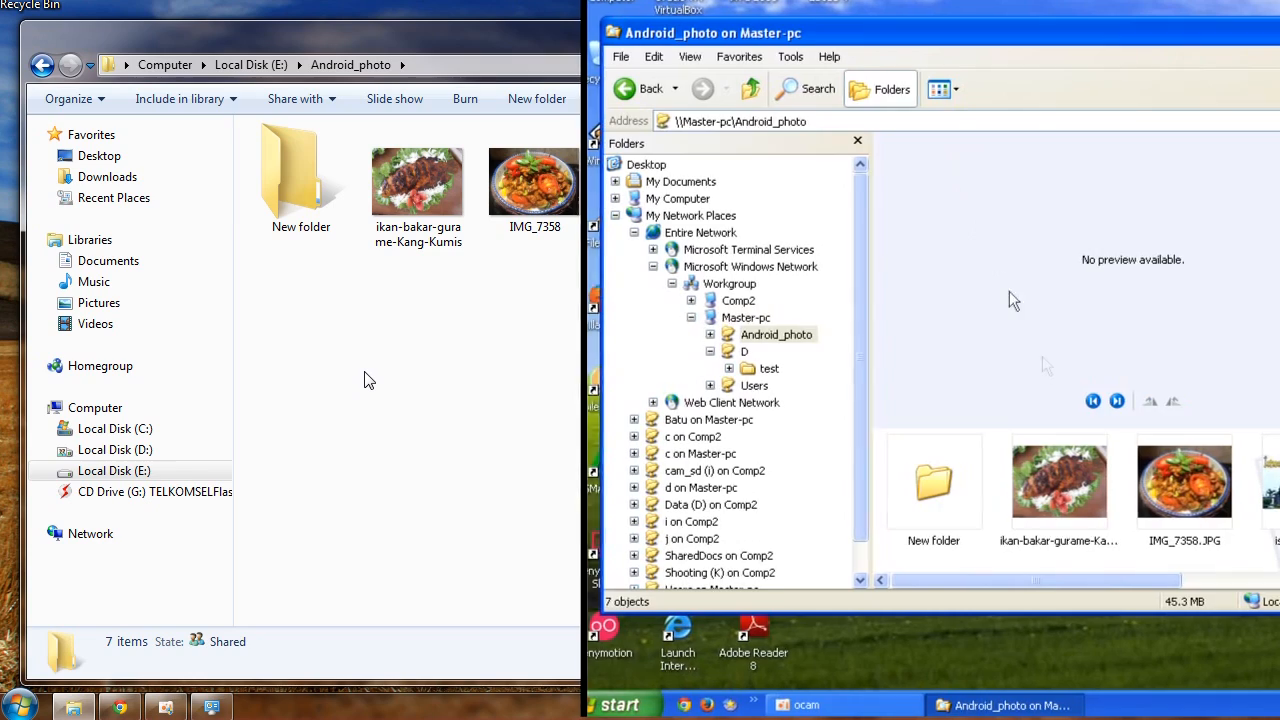
{"action": "left_click", "coordinate": [920, 90]}
{"action": "left_click", "coordinate": [938, 136]}
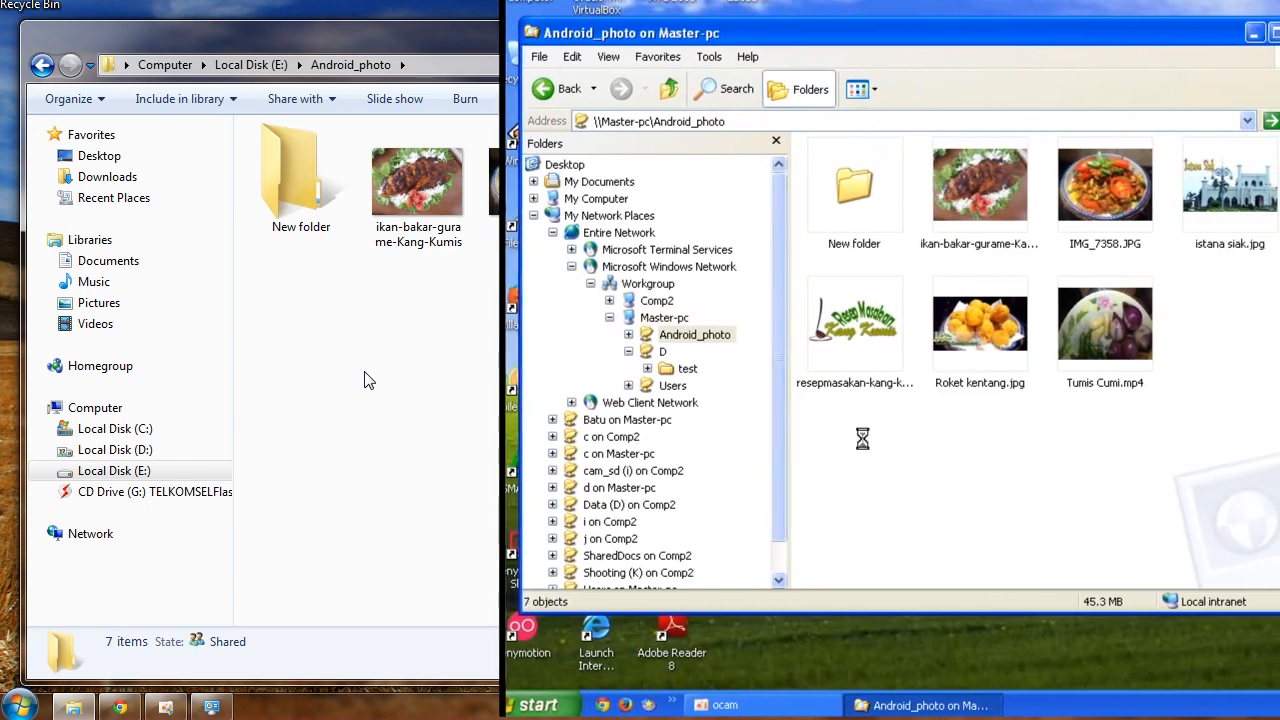
Try to create a new text document inside the Android_photo share from the XP computer
{"action": "right_click", "coordinate": [830, 422]}
{"action": "mouse_move", "coordinate": [990, 610]}
{"action": "left_click", "coordinate": [1100, 553]}
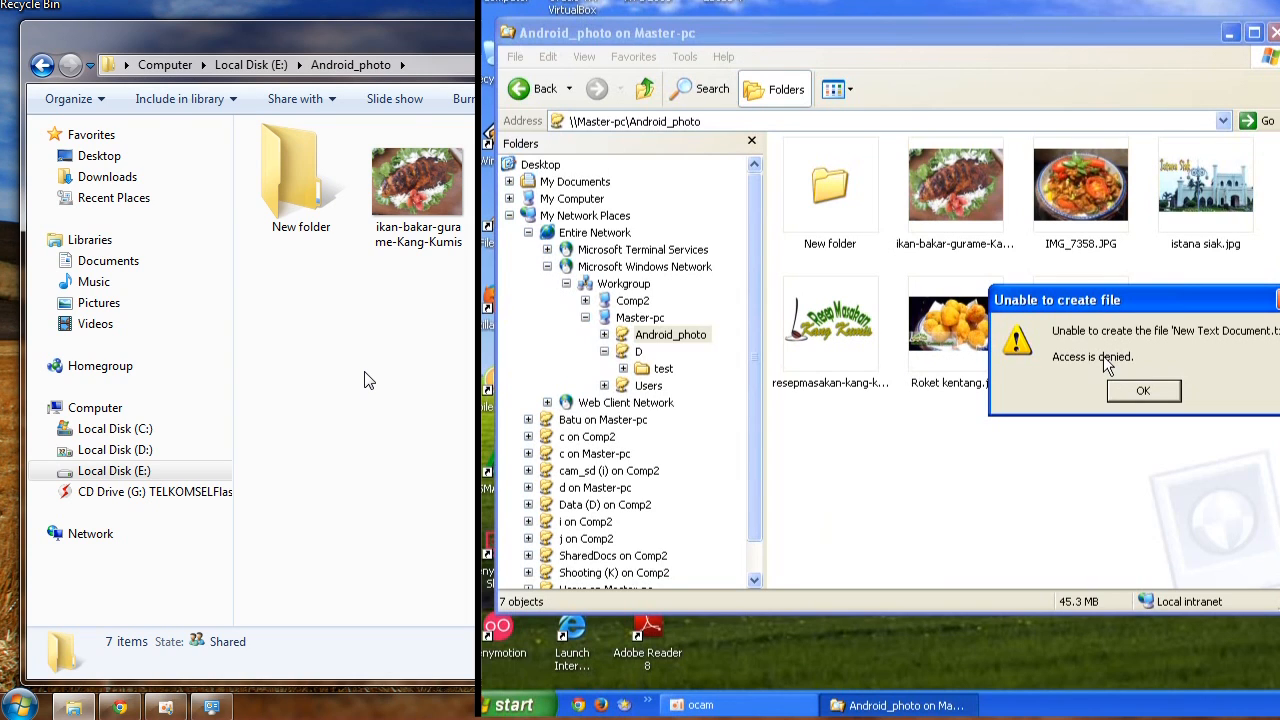
{"action": "left_click", "coordinate": [1144, 388]}
Allow Write permission for Everyone in the Android_photo folder's security settings on the Windows 7 computer
{"action": "key", "text": "BackSpace"}
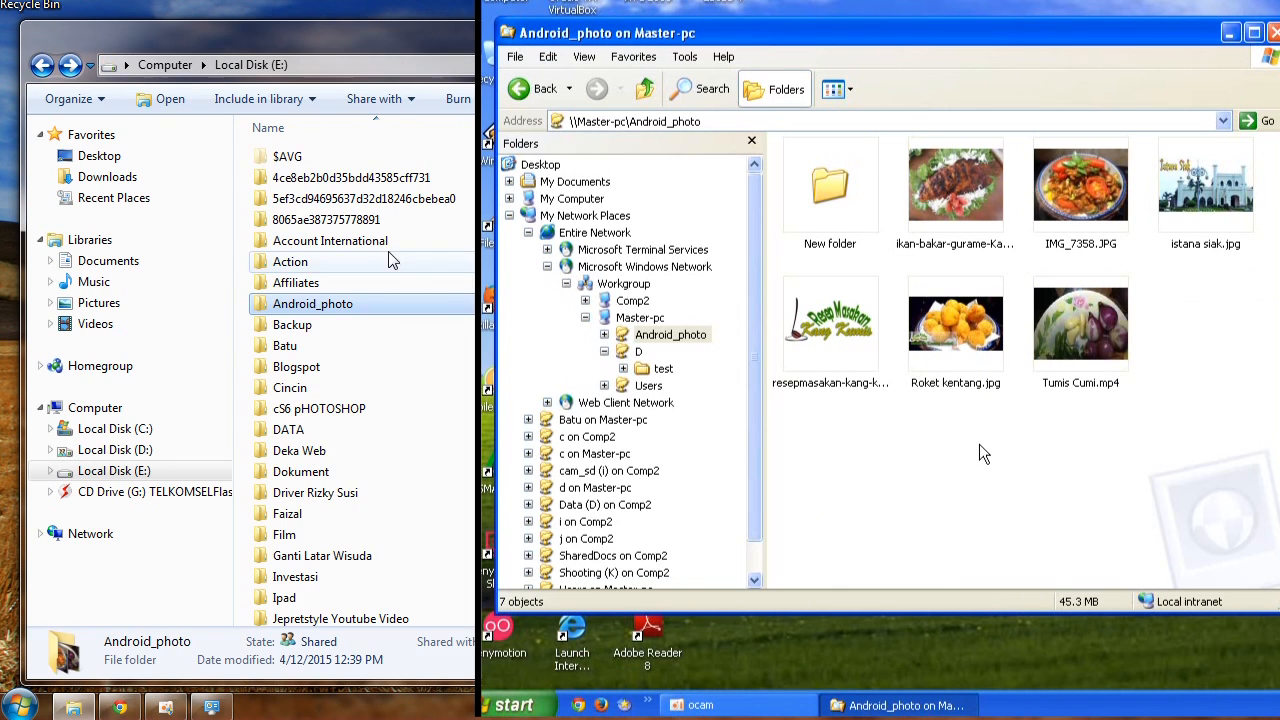
{"action": "left_click", "coordinate": [305, 308]}
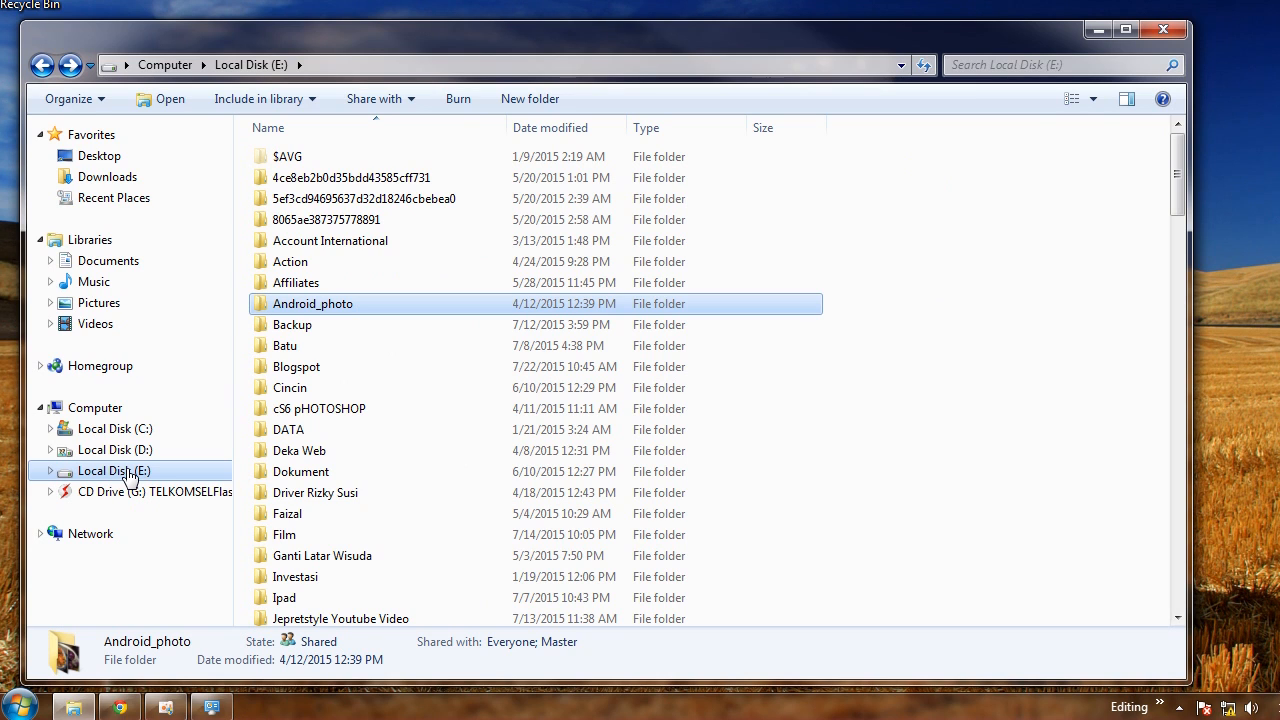
{"action": "right_click", "coordinate": [306, 314]}
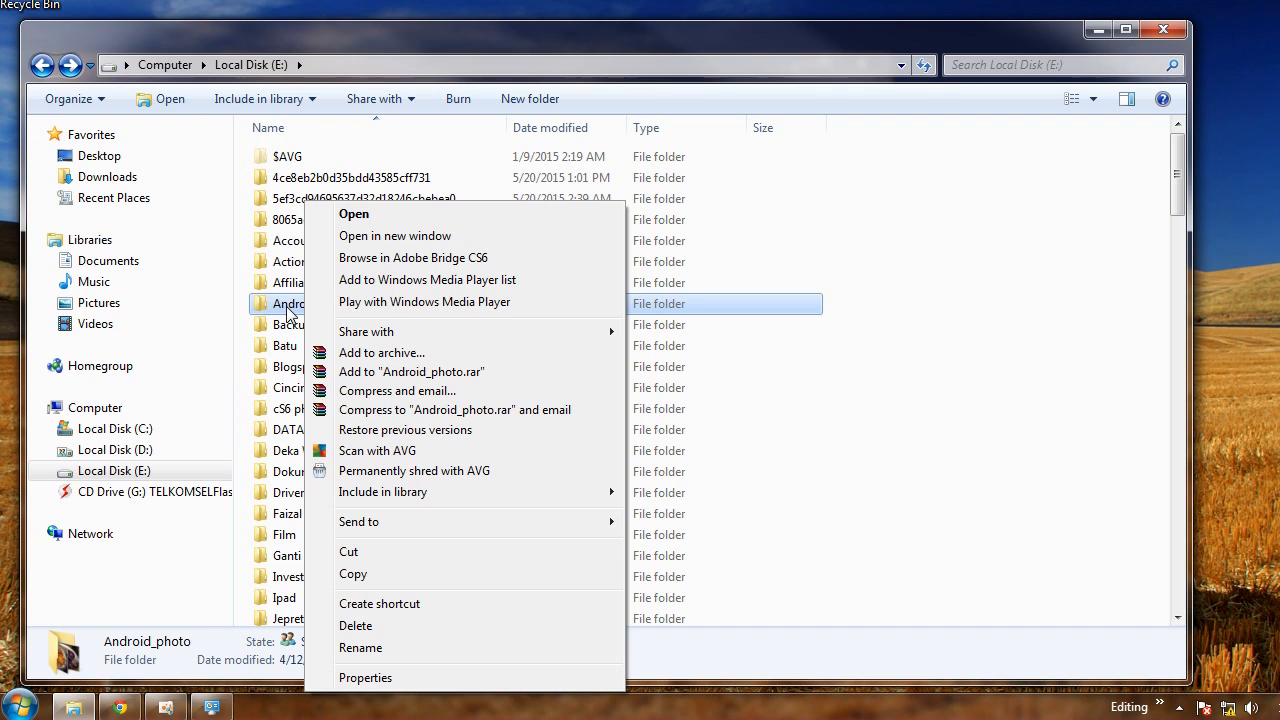
{"action": "left_click", "coordinate": [387, 684]}
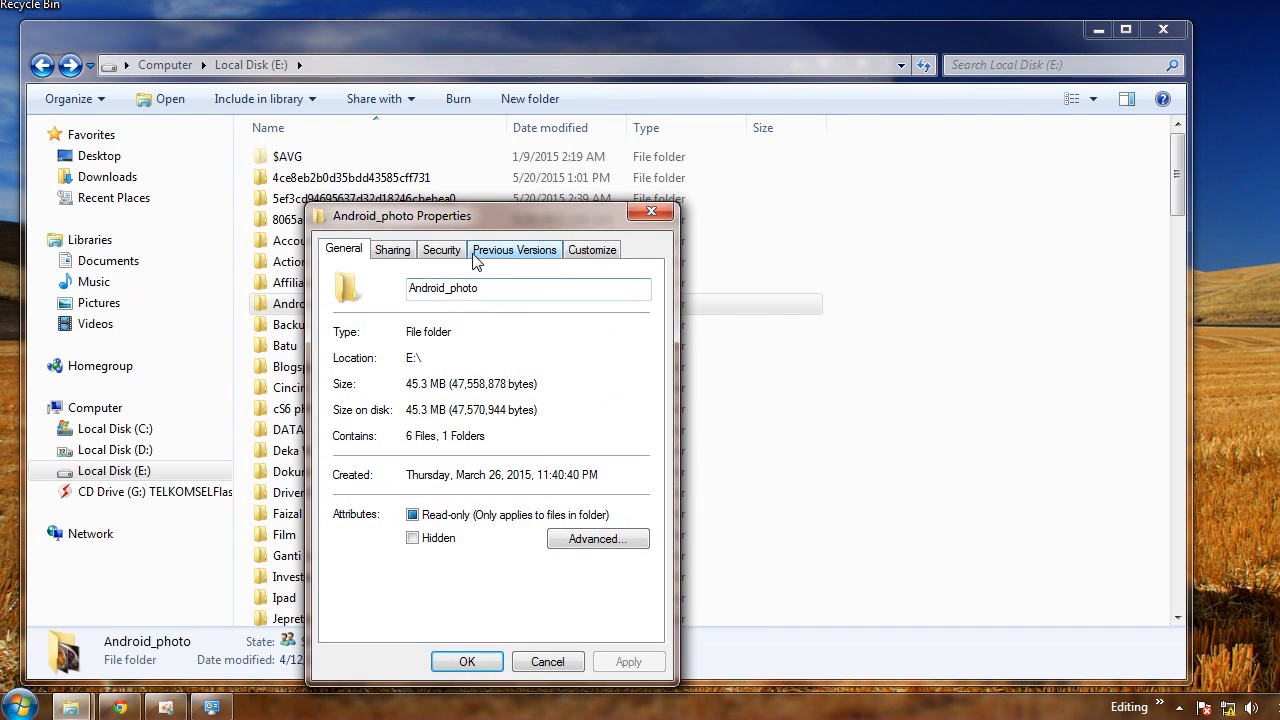
{"action": "left_click", "coordinate": [441, 249]}
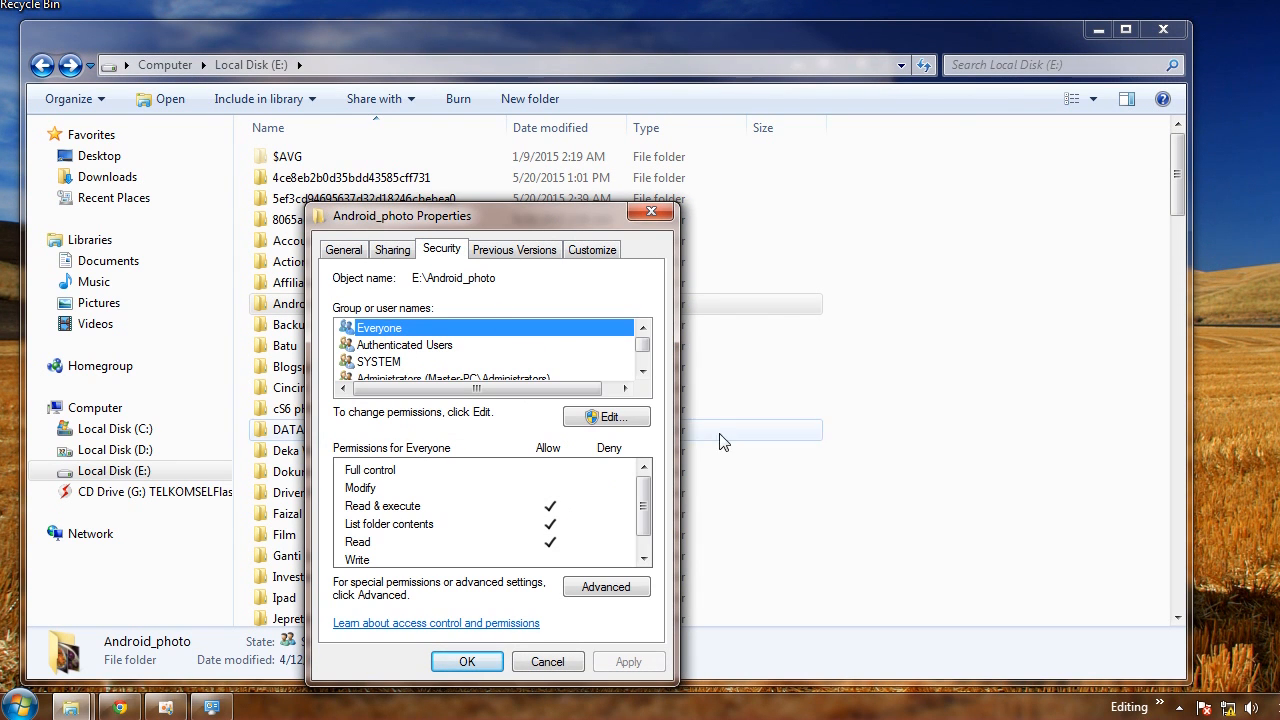
{"action": "left_click", "coordinate": [616, 417]}
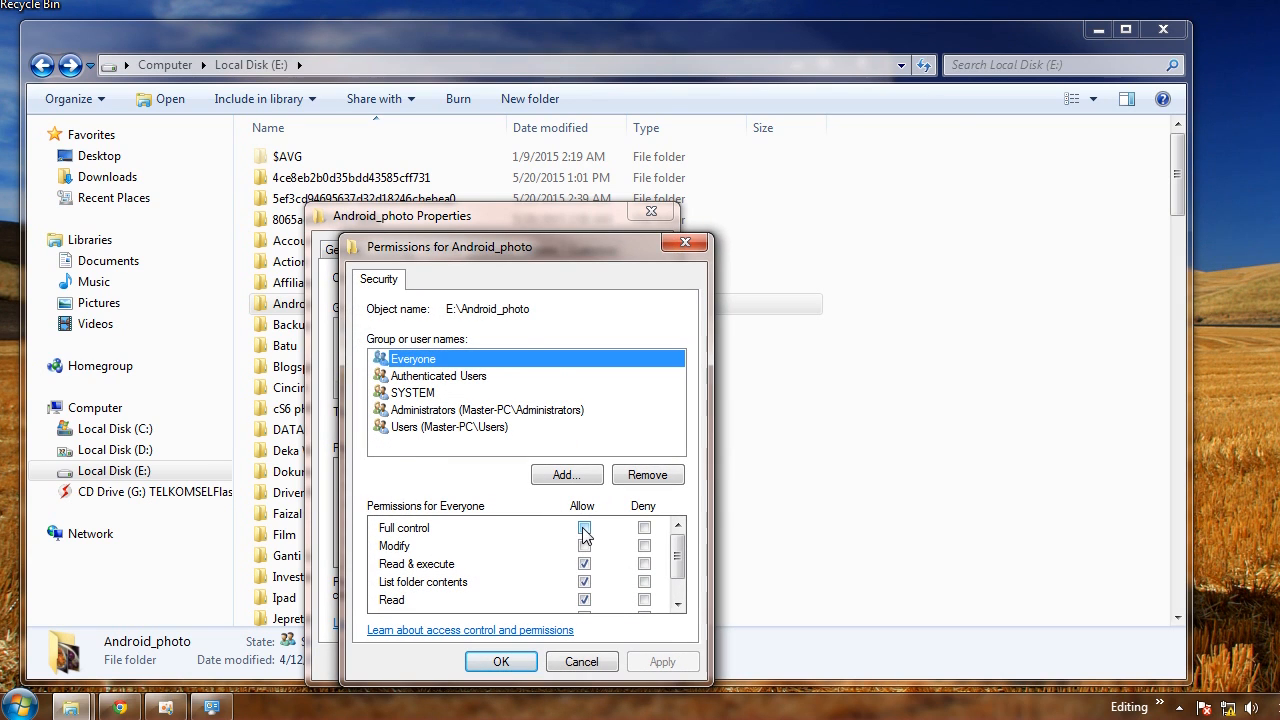
{"action": "left_click_drag", "start_coordinate": [678, 546], "coordinate": [681, 583]}
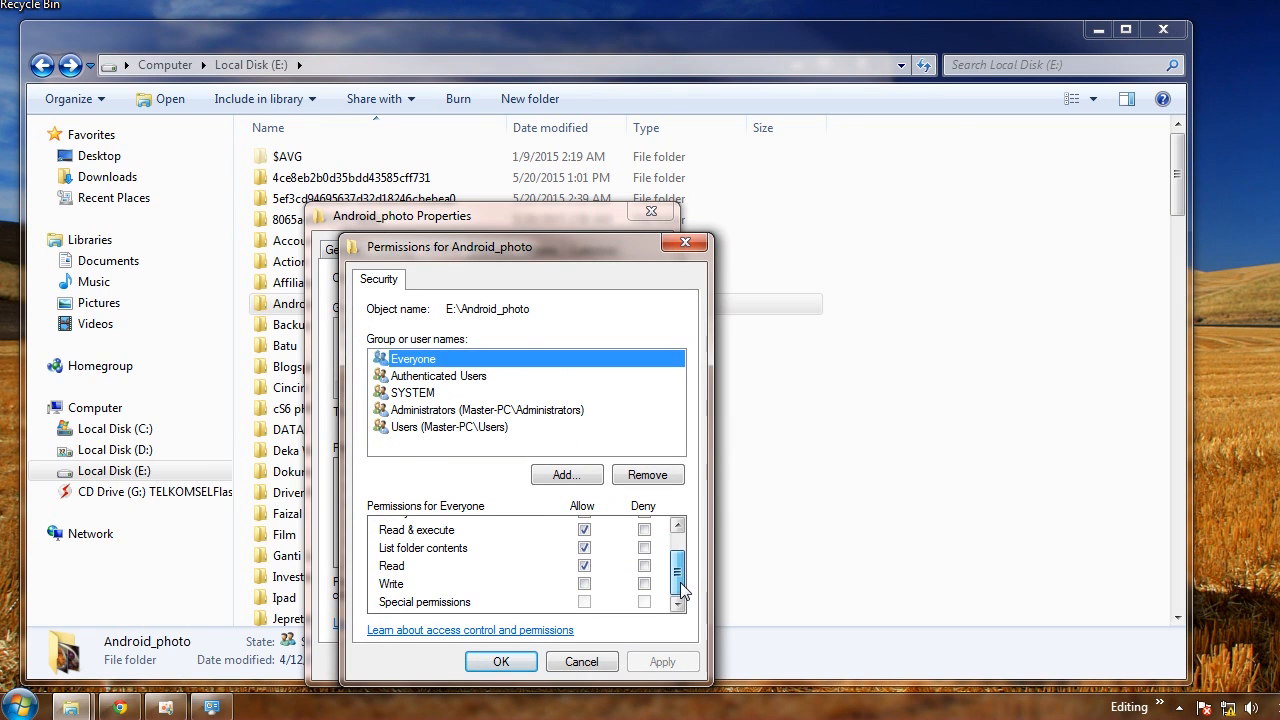
{"action": "left_click", "coordinate": [584, 583]}
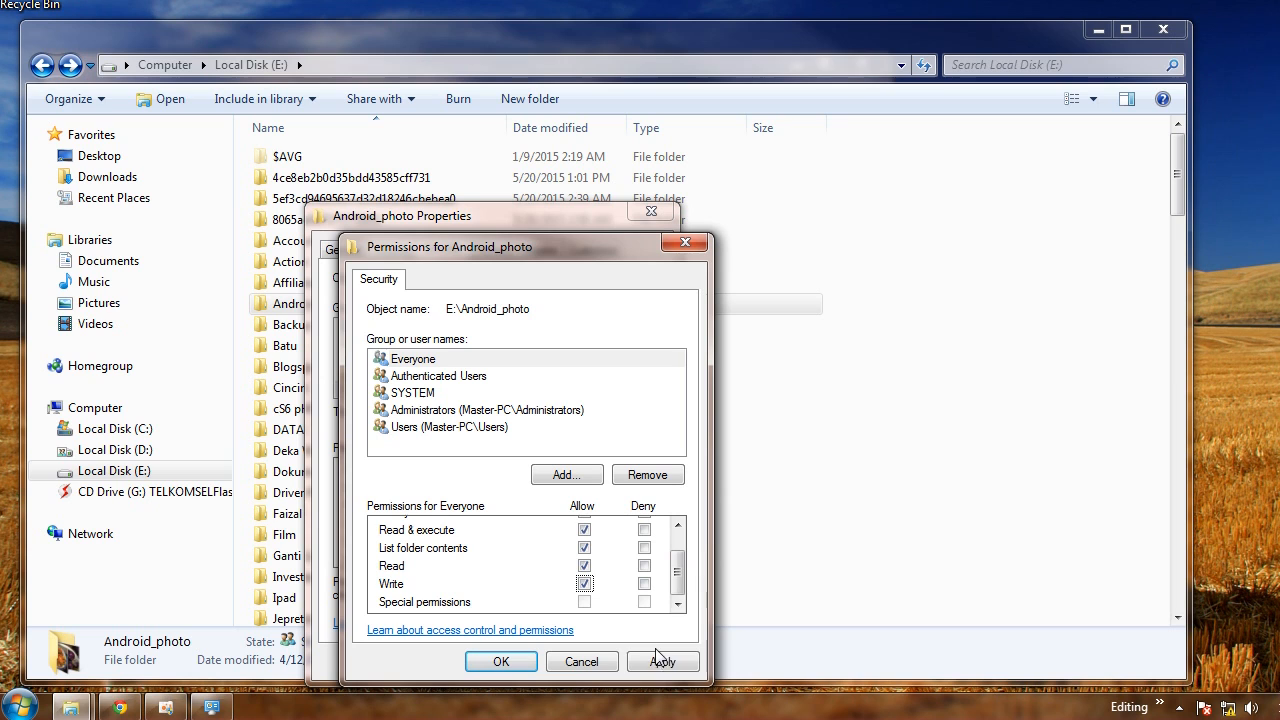
{"action": "left_click", "coordinate": [503, 664]}
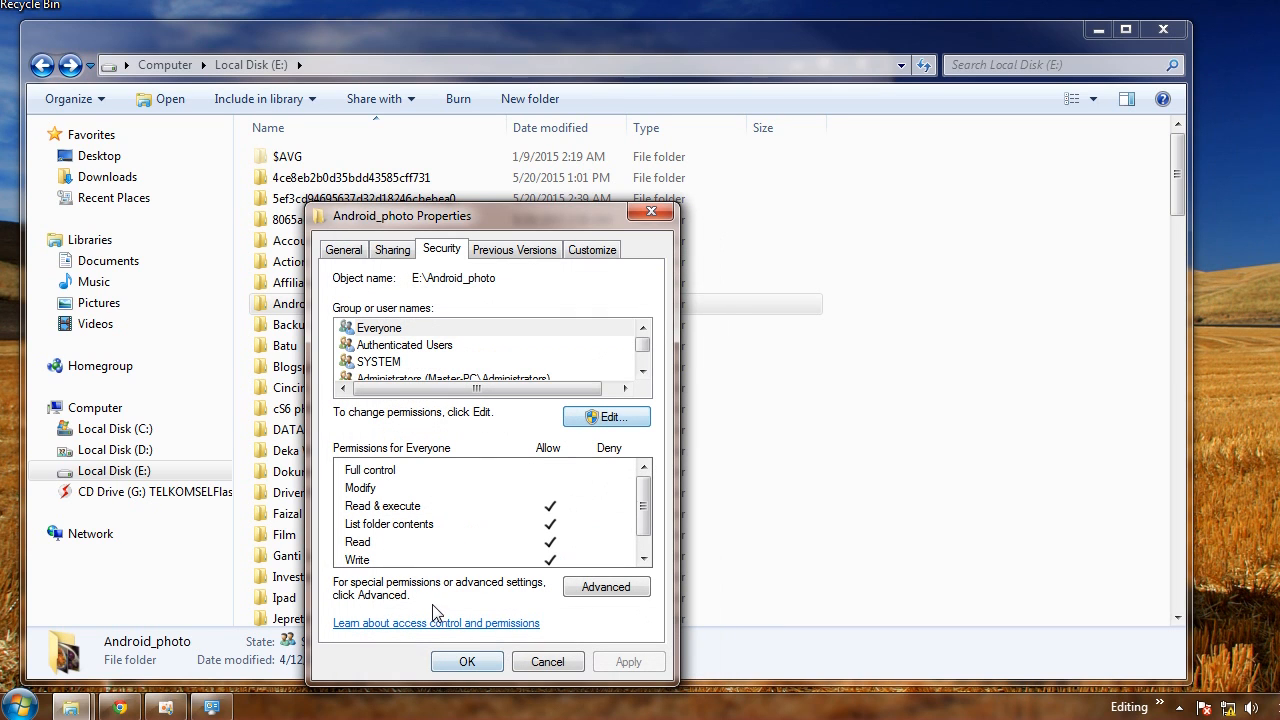
{"action": "left_click", "coordinate": [445, 660]}
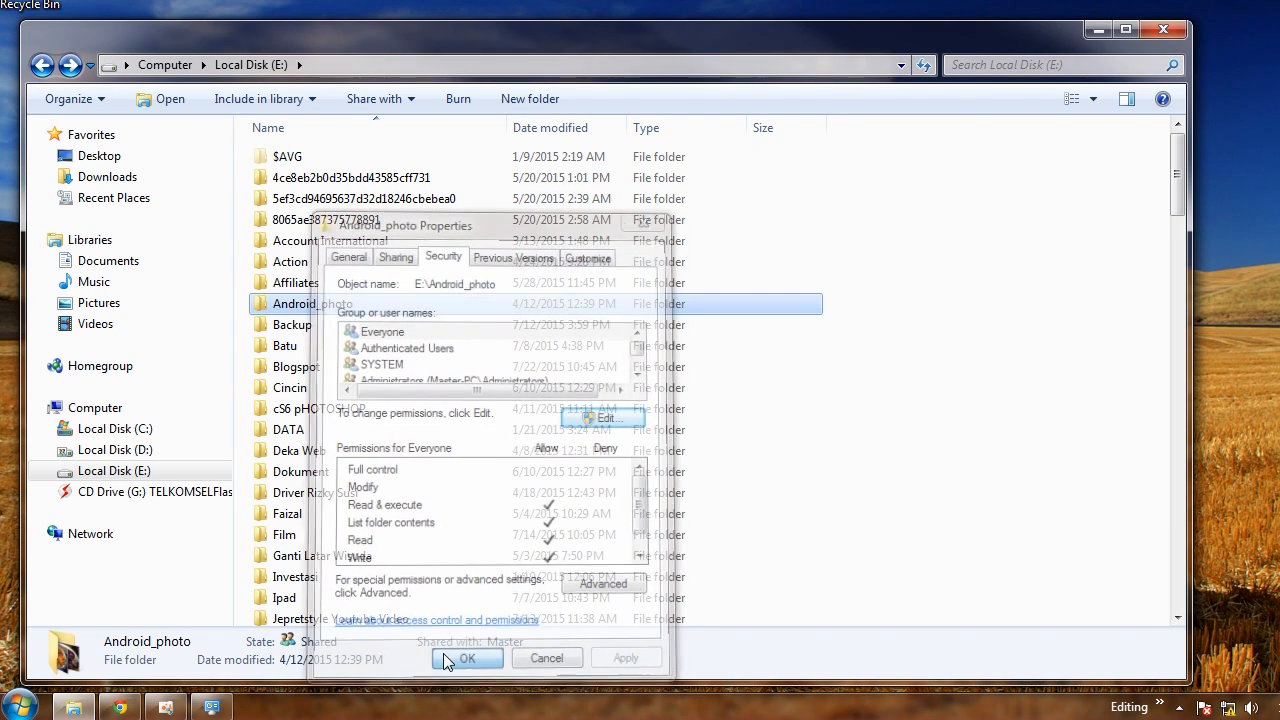
Open the Android_photo folder and create a new text document inside the share from the XP computer
{"action": "double_click", "coordinate": [327, 305]}
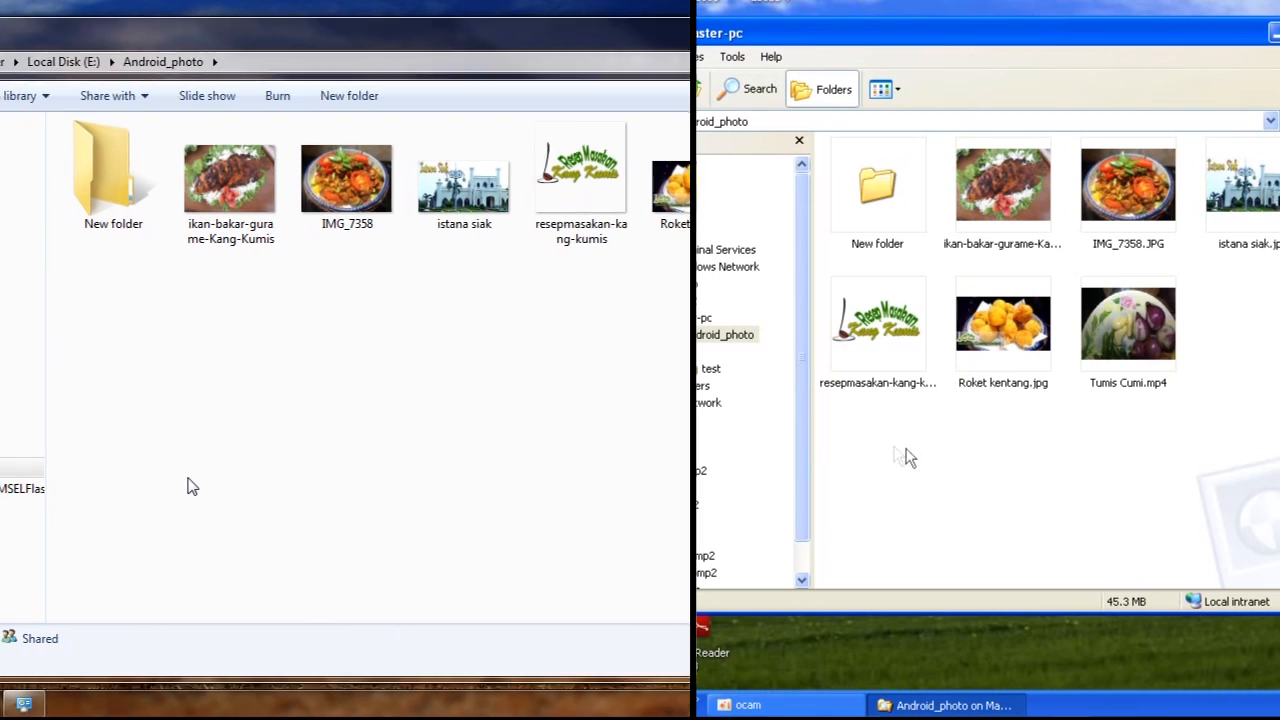
{"action": "right_click", "coordinate": [889, 448]}
{"action": "mouse_move", "coordinate": [1074, 634]}
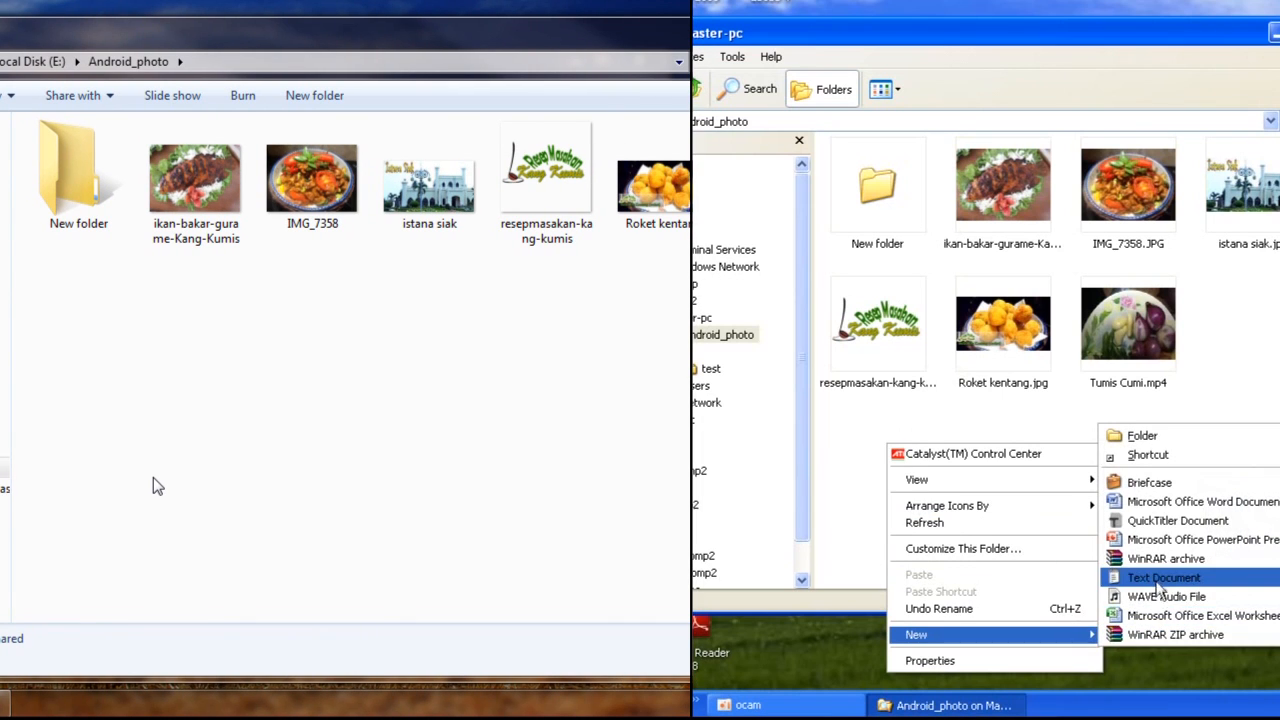
{"action": "left_click", "coordinate": [1110, 577]}
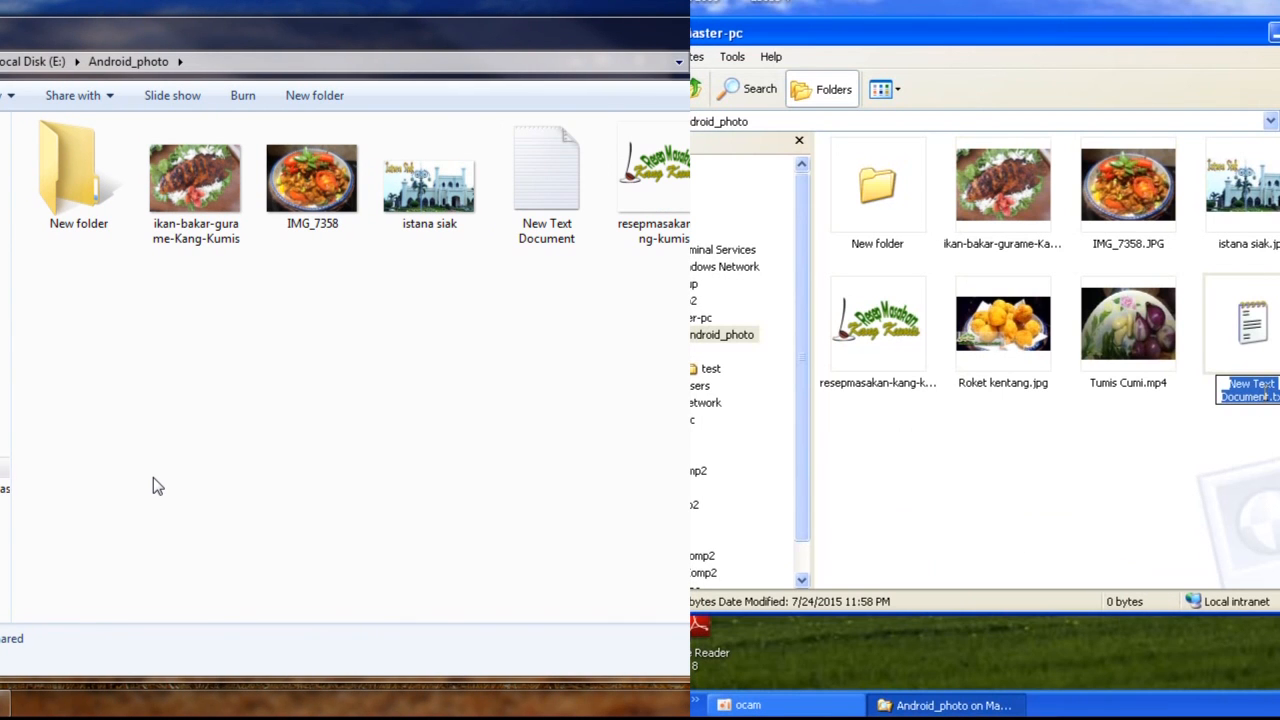
{"action": "left_click", "coordinate": [1220, 472]}
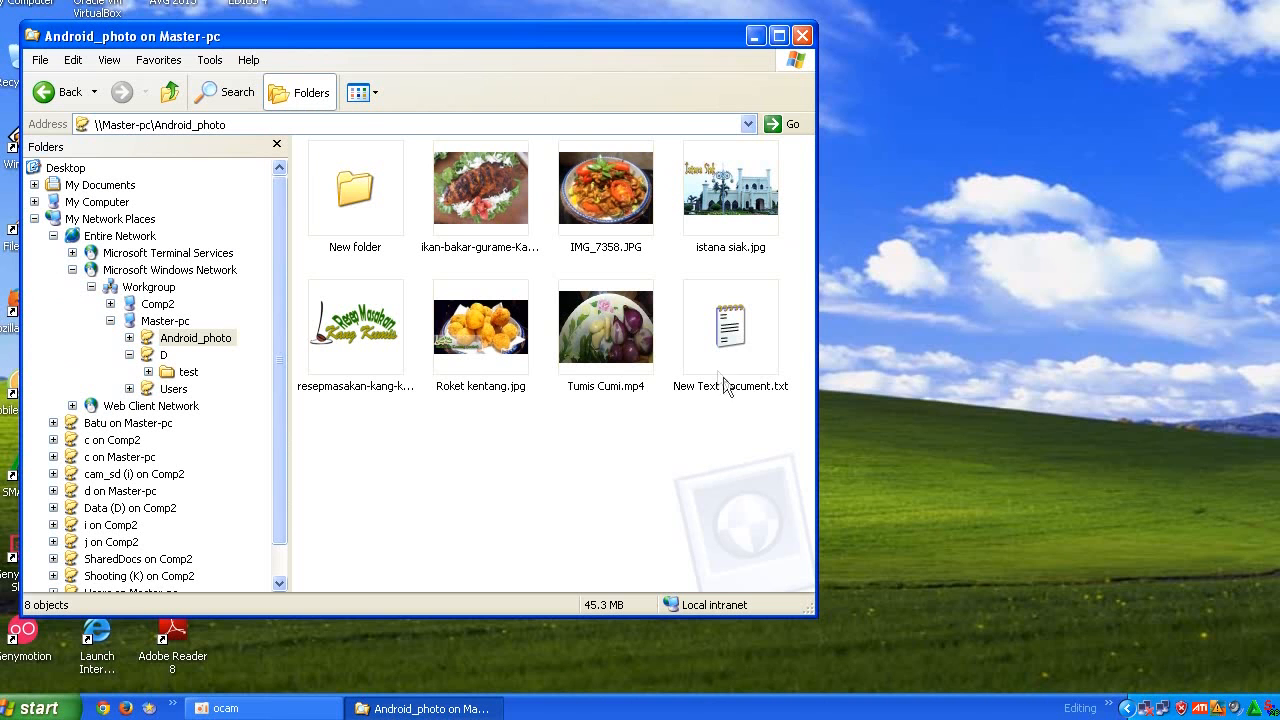
Try to rename the new text document in the share to rere
{"action": "right_click", "coordinate": [723, 380]}
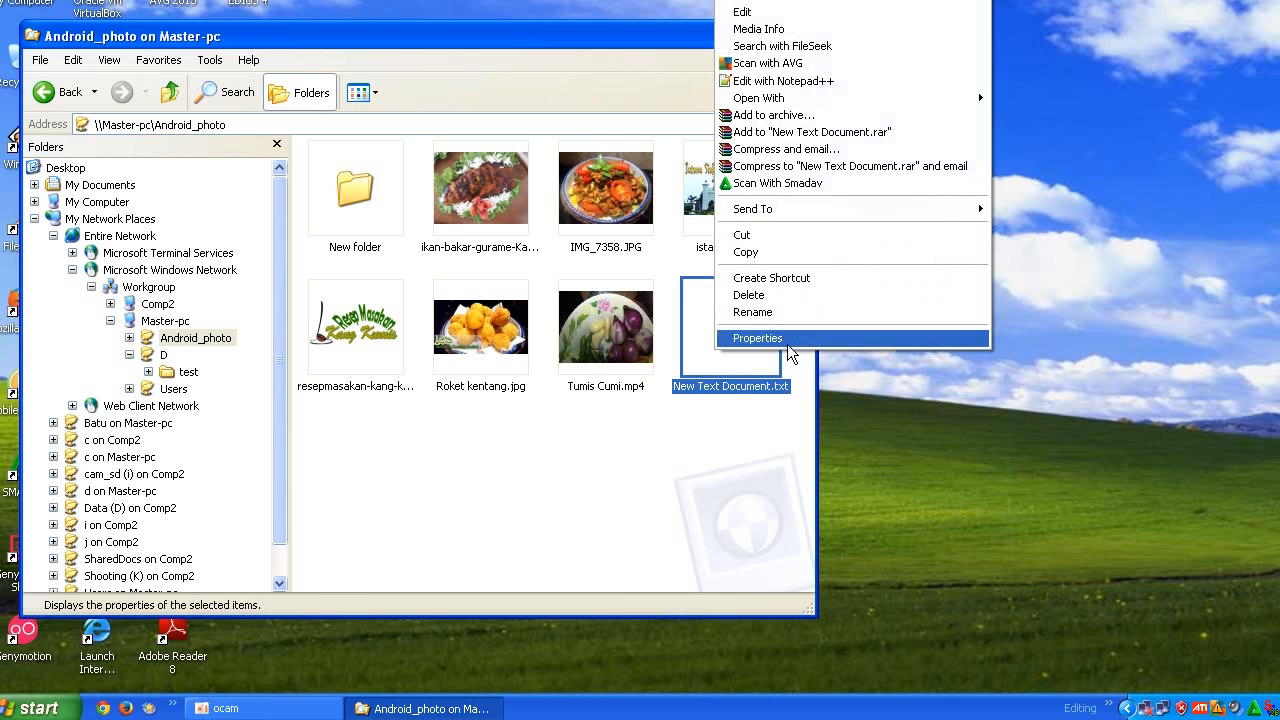
{"action": "left_click", "coordinate": [772, 314]}
{"action": "type", "text": "rere"}
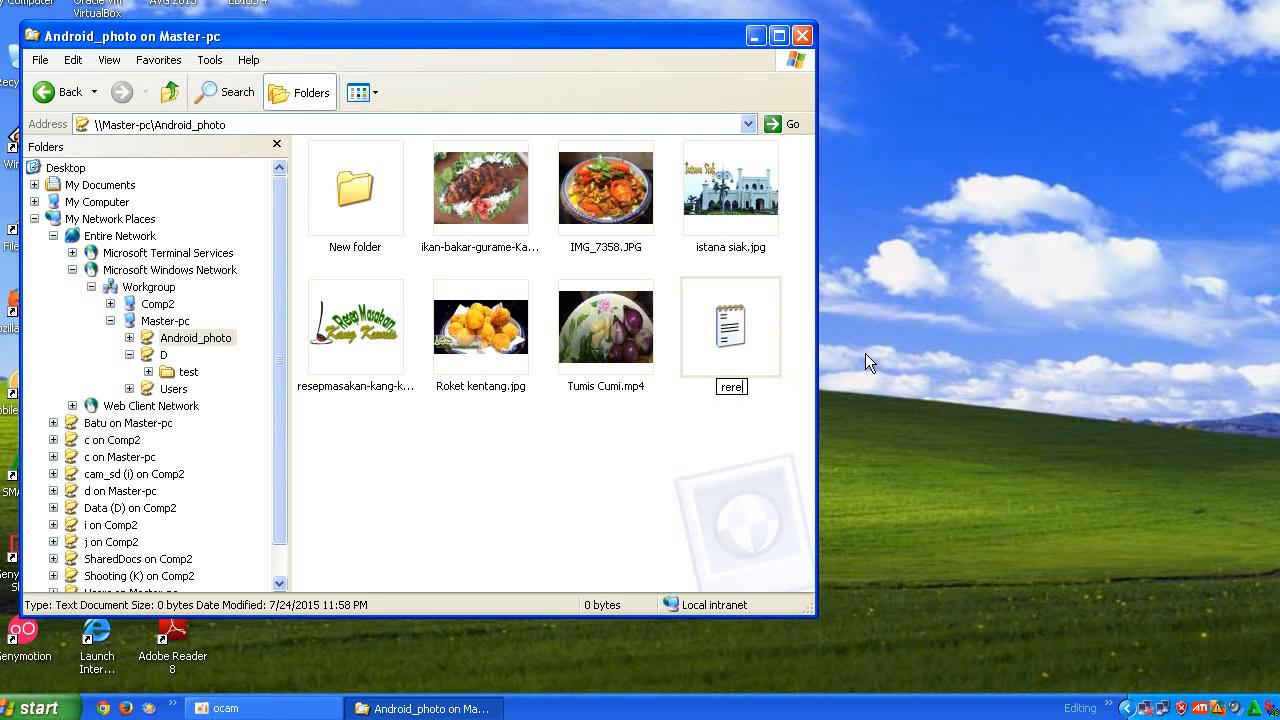
{"action": "key", "text": "Return"}
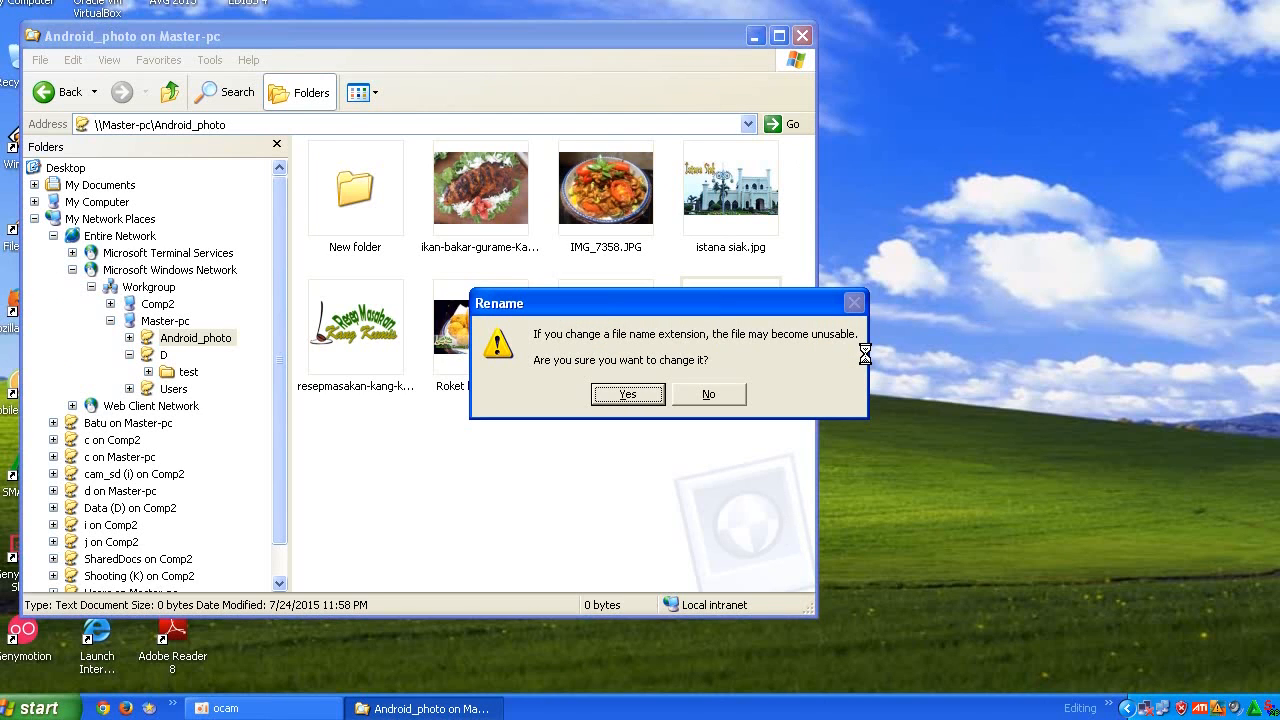
{"action": "left_click", "coordinate": [652, 396]}
{"action": "left_click", "coordinate": [657, 401]}
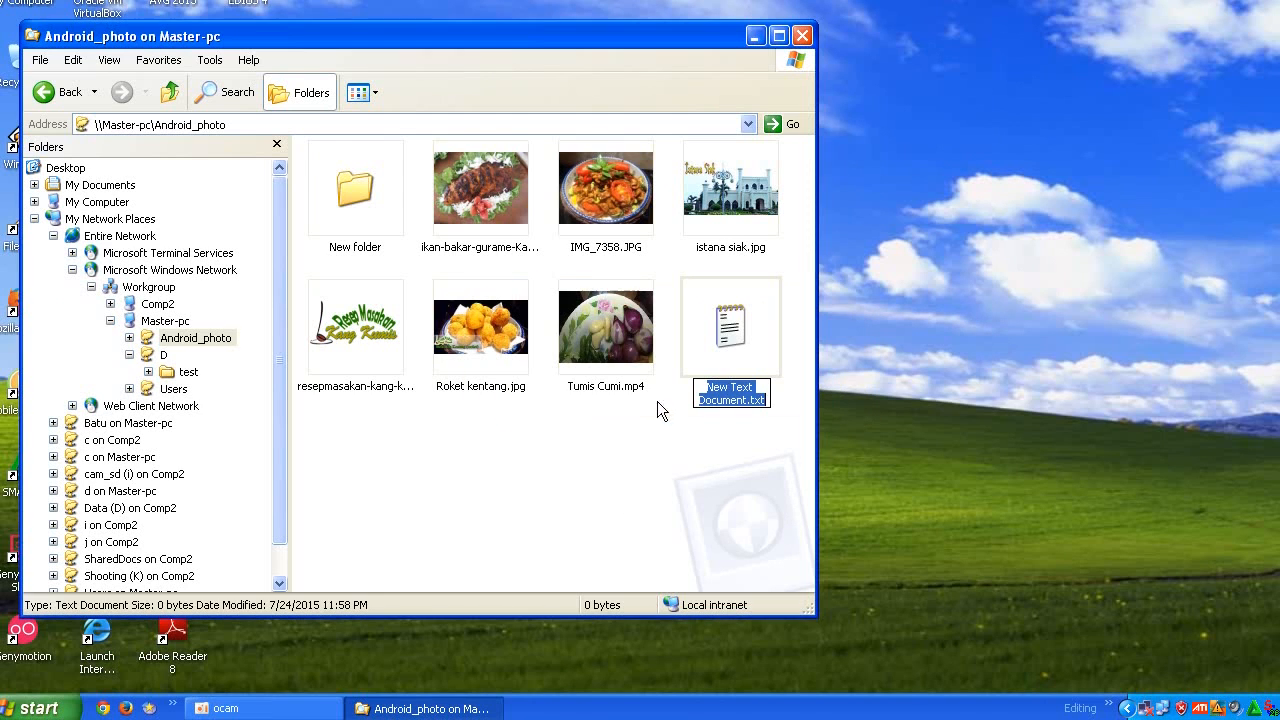
Try to rename the new text document to tera.txt and dismiss the error
{"action": "left_click", "coordinate": [752, 399]}
{"action": "left_click_drag", "start_coordinate": [745, 399], "coordinate": [693, 381]}
{"action": "key", "text": "BackSpace"}
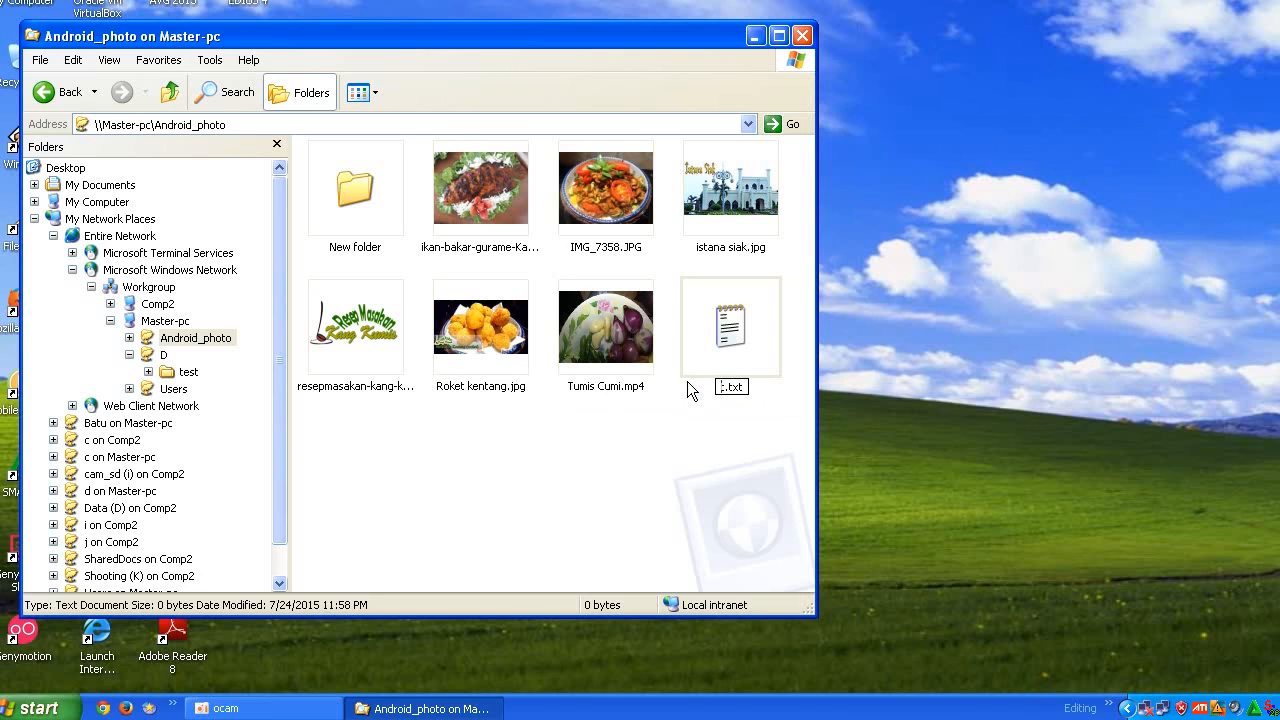
{"action": "type", "text": "t"}
{"action": "type", "text": "er"}
{"action": "type", "text": "a"}
{"action": "key", "text": "Return"}
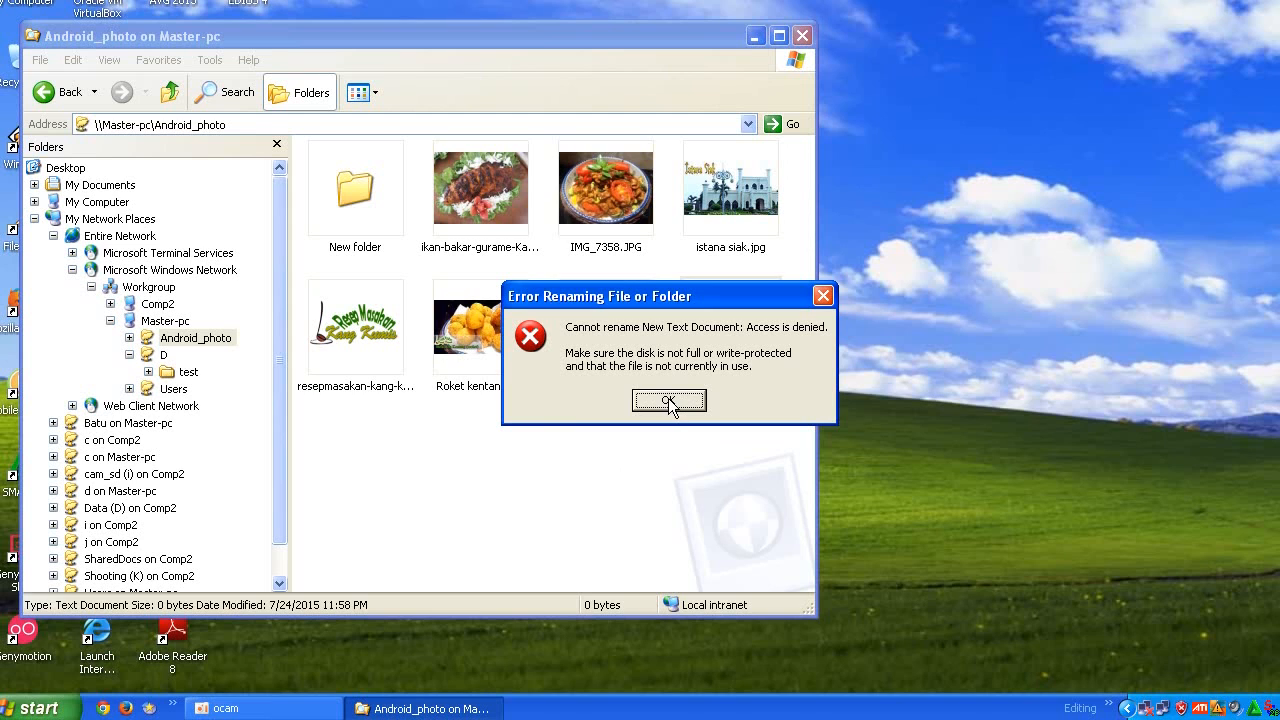
{"action": "left_click", "coordinate": [668, 402]}
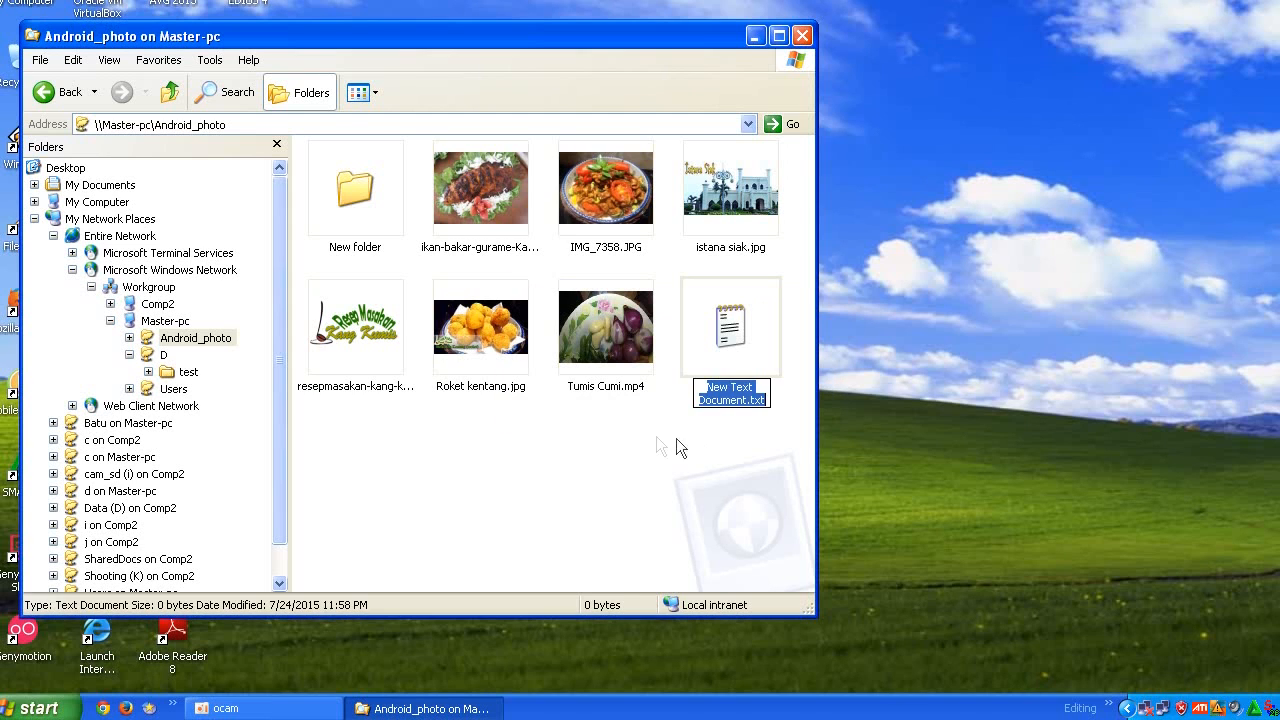
Create a second new text document in the Android_photo share from the XP computer
{"action": "right_click", "coordinate": [527, 437]}
{"action": "mouse_move", "coordinate": [725, 626]}
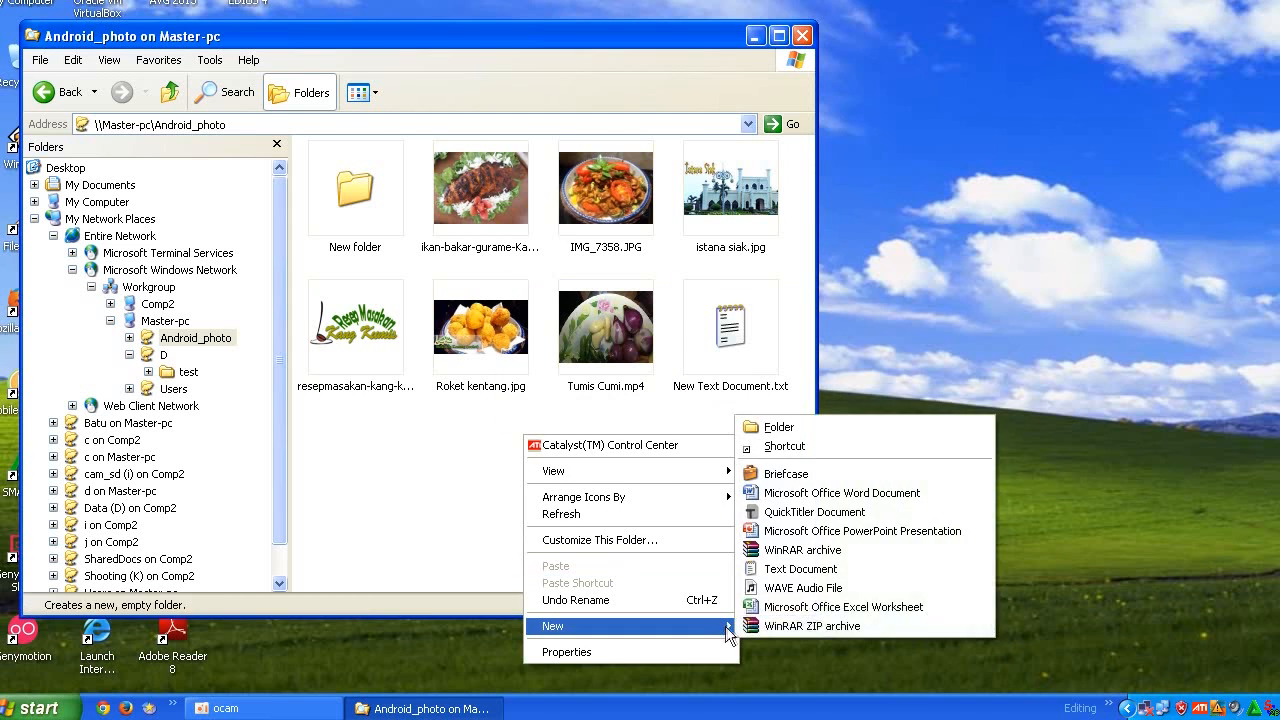
{"action": "left_click", "coordinate": [805, 569]}
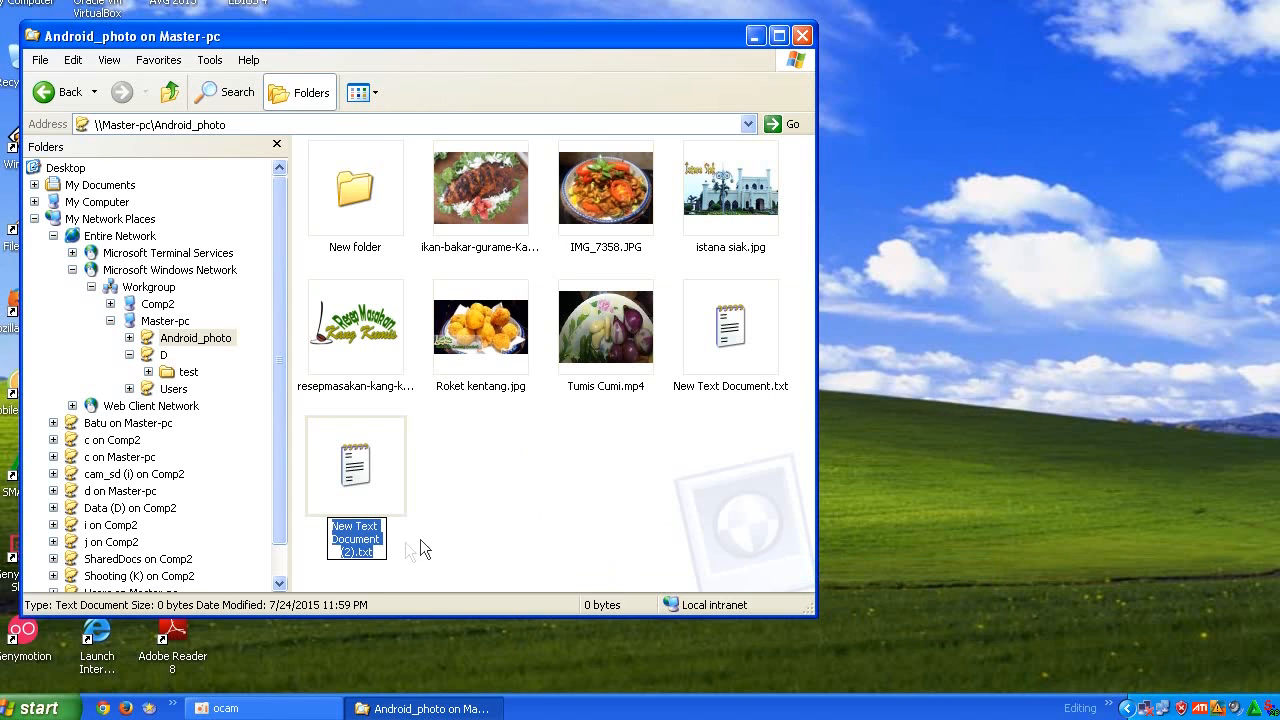
Try to rename the second text document to gfg.txt, then dismiss the error and cancel the rename
{"action": "left_click_drag", "start_coordinate": [354, 550], "coordinate": [325, 527]}
{"action": "type", "text": "gfg"}
{"action": "key", "text": "Return"}
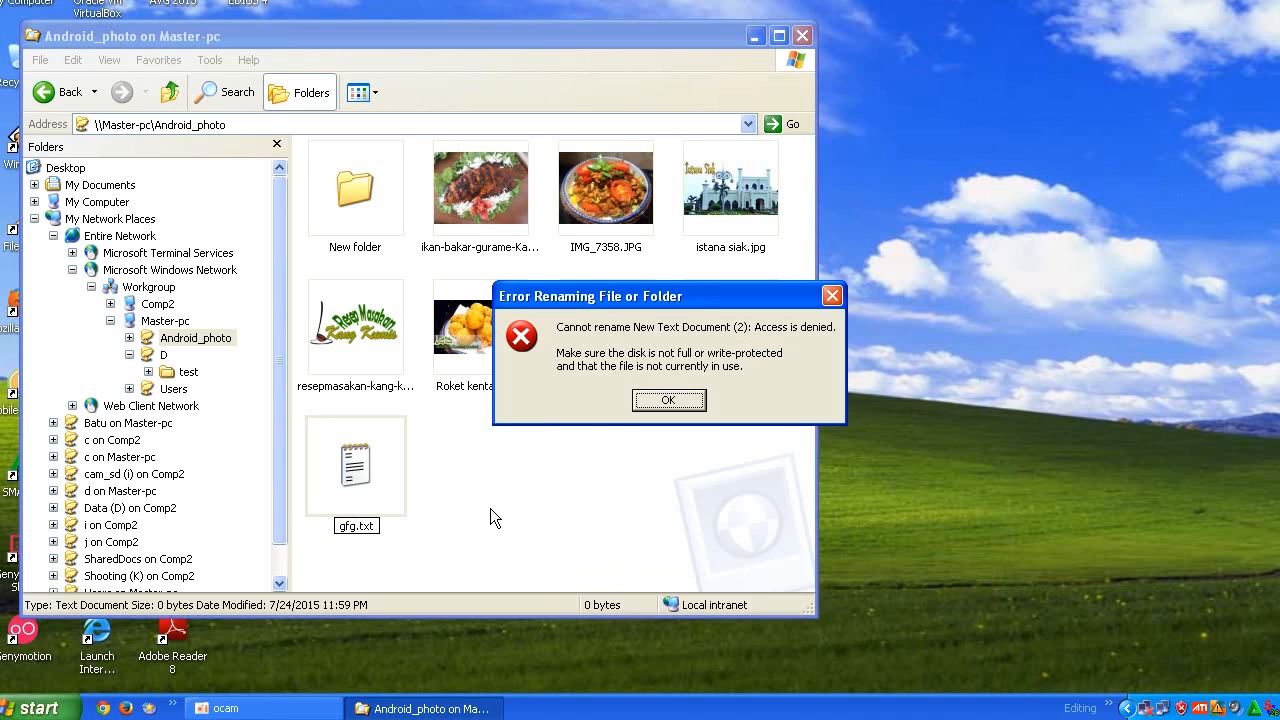
{"action": "key", "text": "Return"}
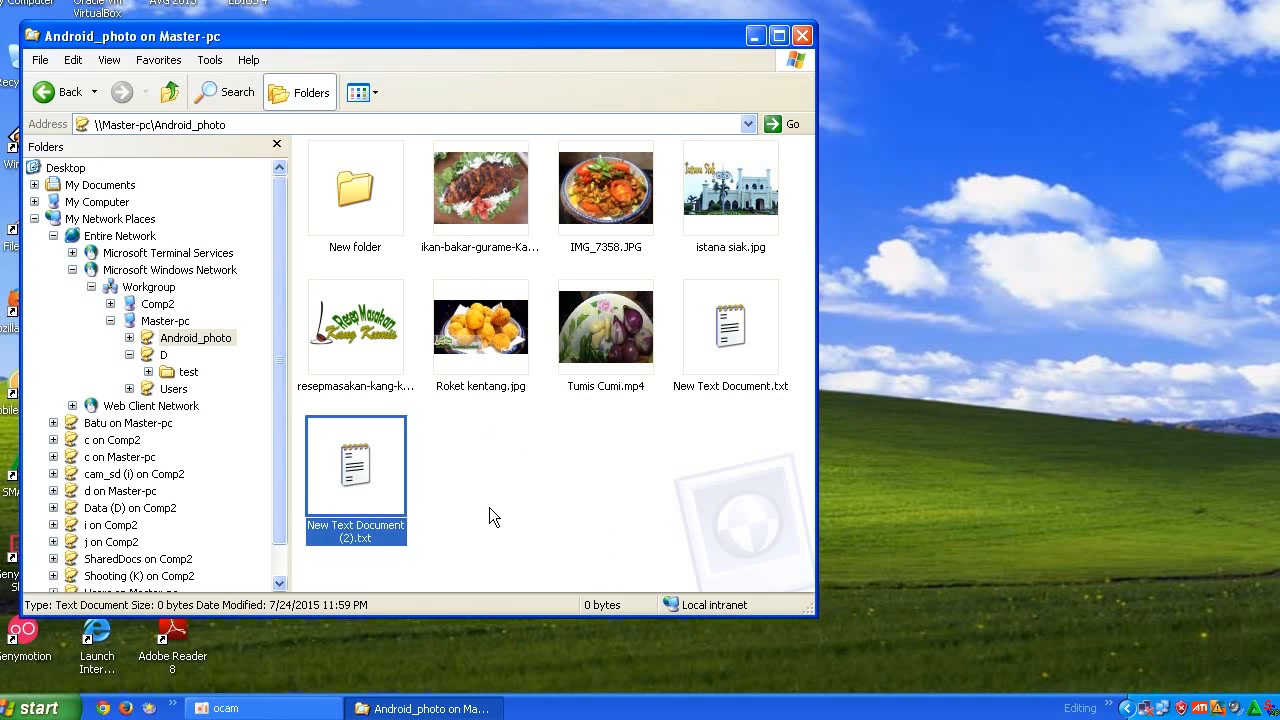
{"action": "key", "text": "Escape"}
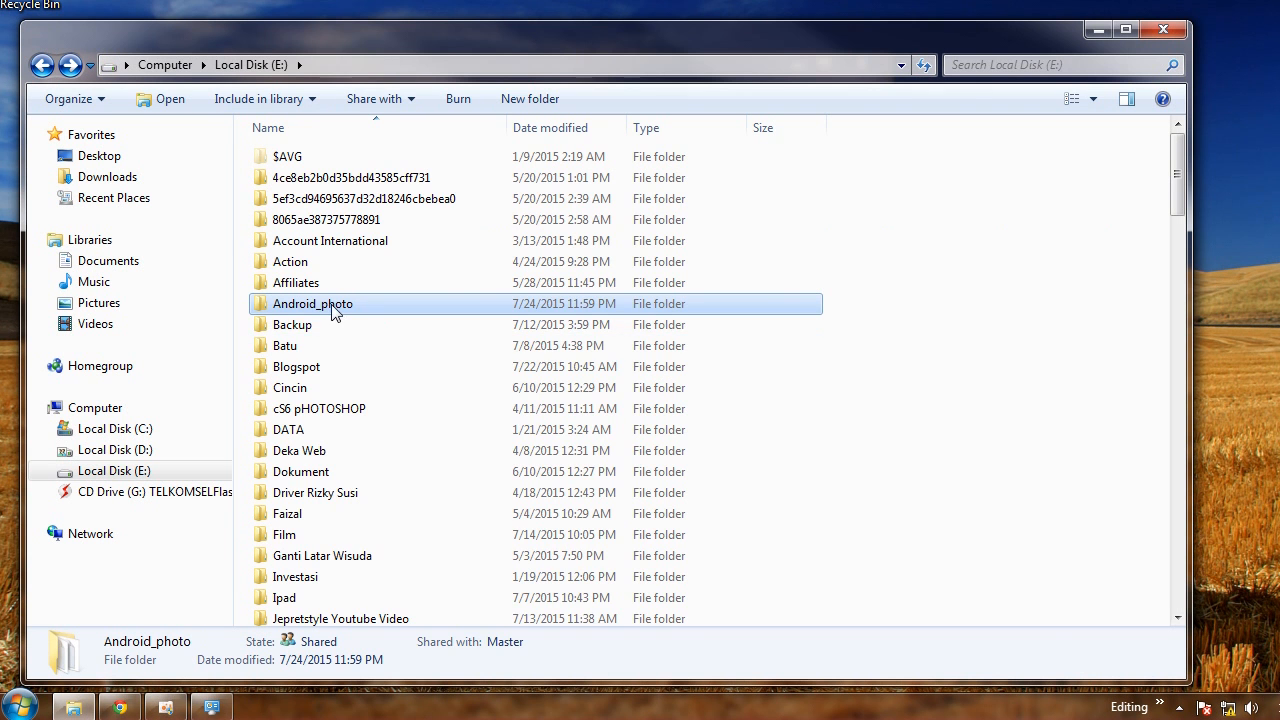
Allow Modify permission for Everyone on the Android_photo folder's security settings and apply it
{"action": "right_click", "coordinate": [333, 316]}
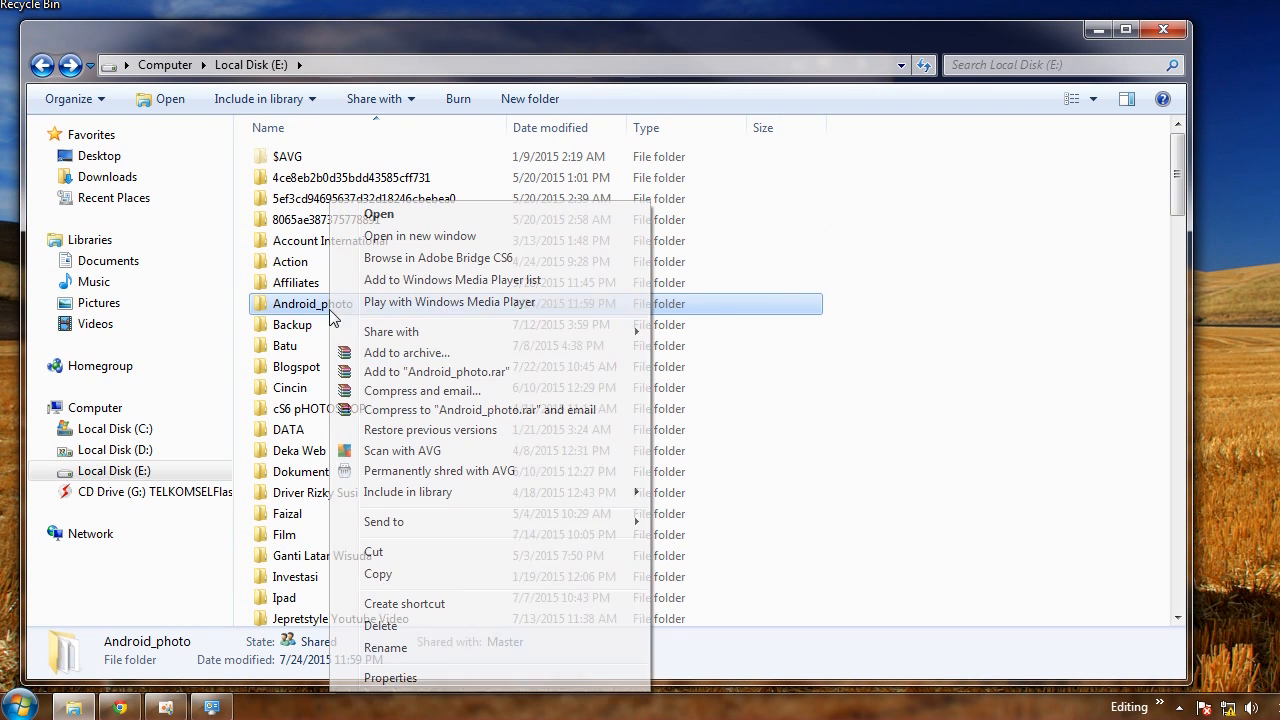
{"action": "left_click", "coordinate": [390, 678]}
{"action": "left_click", "coordinate": [466, 250]}
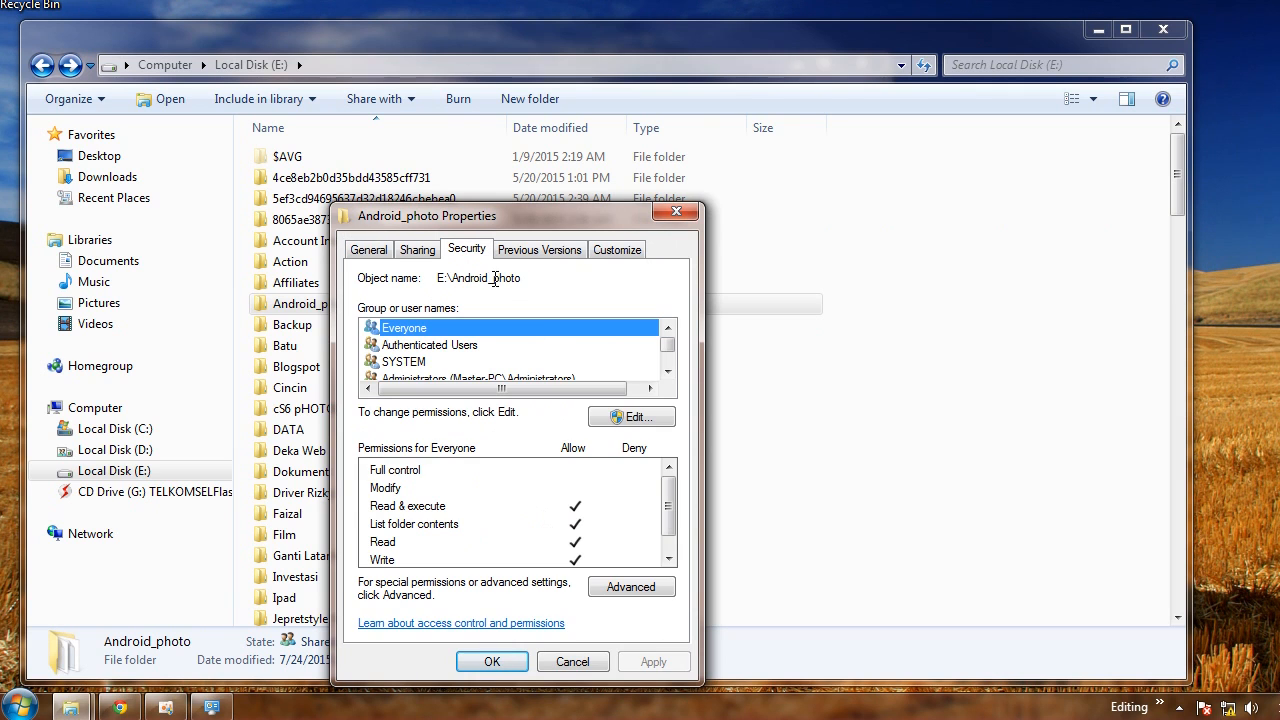
{"action": "left_click", "coordinate": [630, 418]}
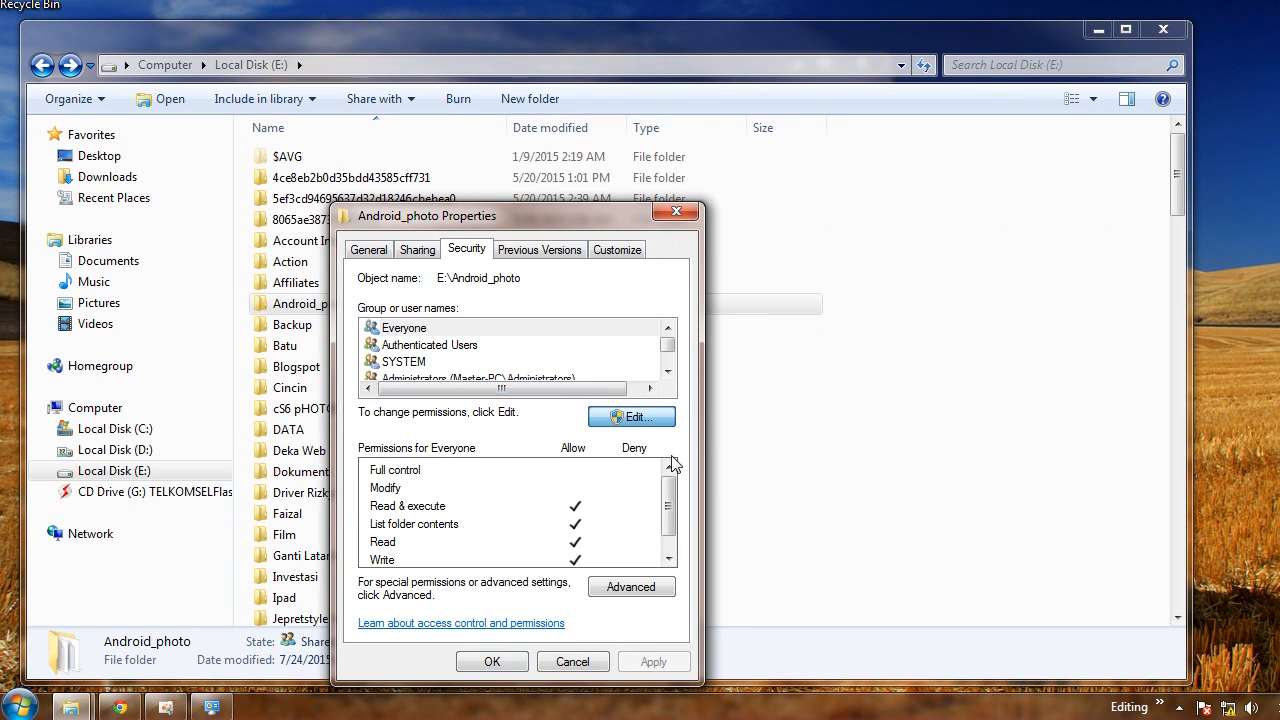
{"action": "left_click", "coordinate": [609, 527]}
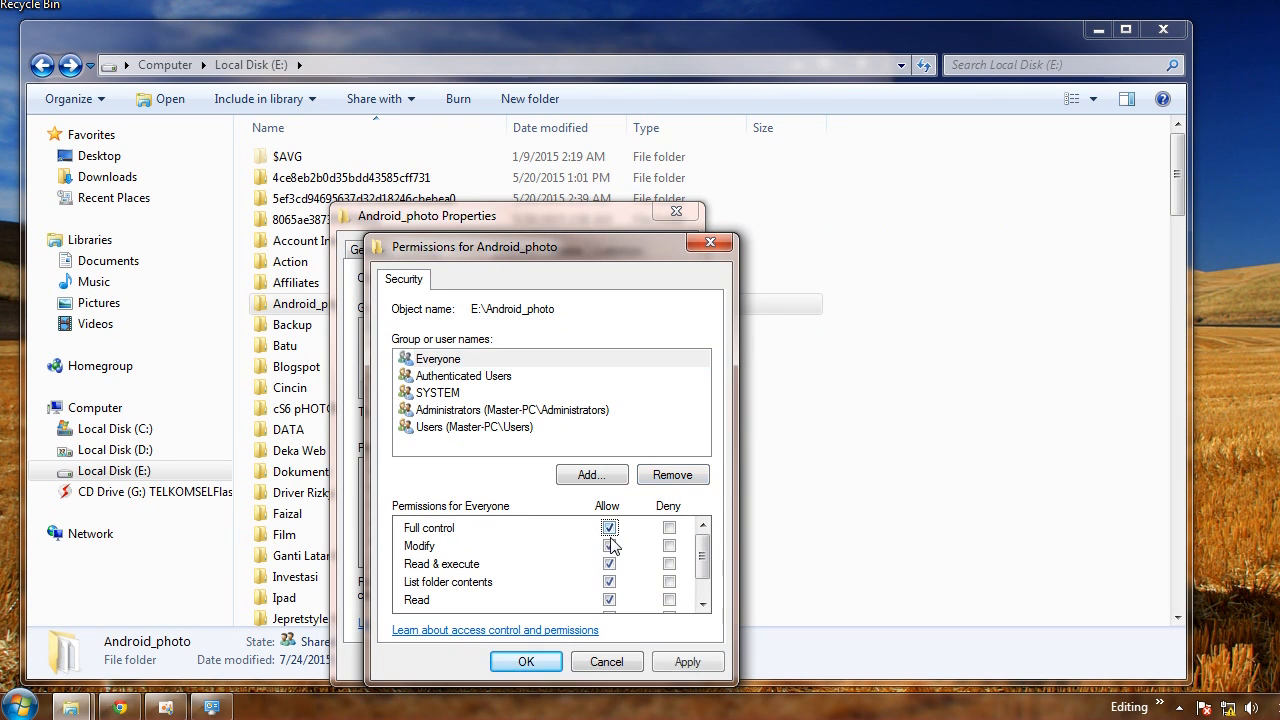
{"action": "left_click", "coordinate": [609, 528]}
{"action": "left_click", "coordinate": [610, 546]}
{"action": "left_click", "coordinate": [610, 546]}
{"action": "left_click", "coordinate": [686, 662]}
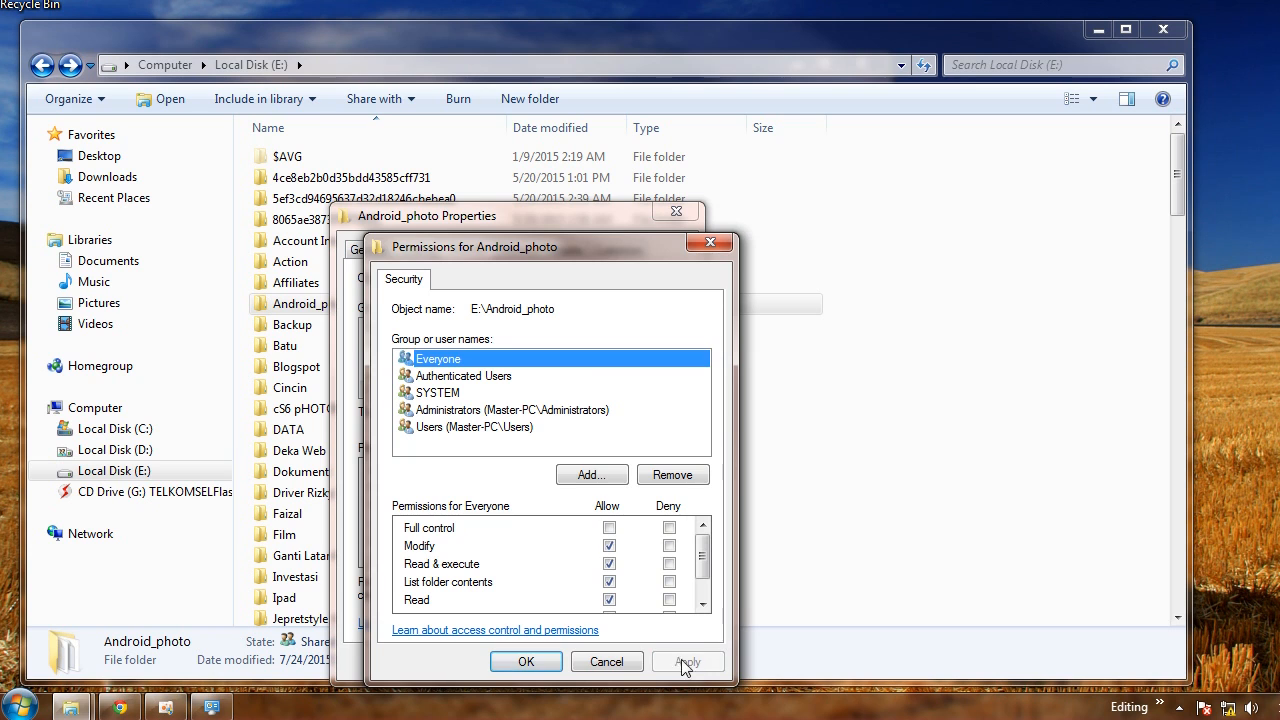
{"action": "left_click", "coordinate": [544, 667]}
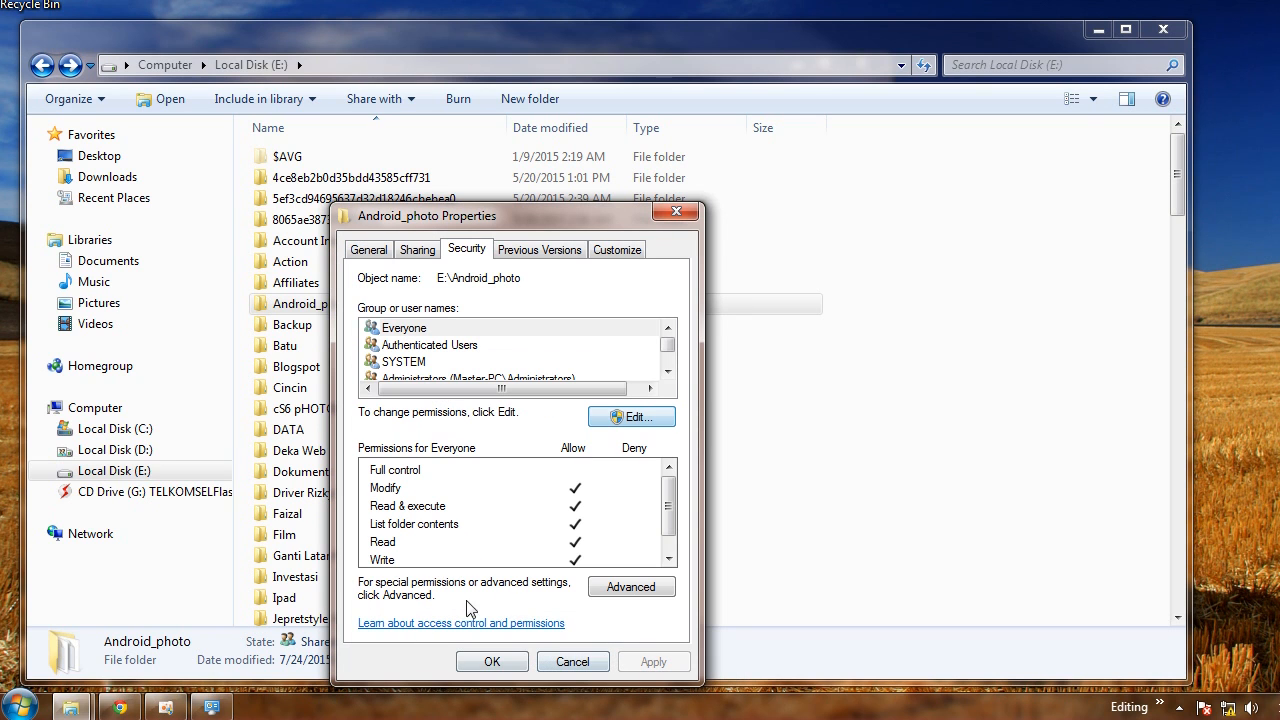
{"action": "left_click", "coordinate": [518, 659]}
Open the Android_photo folder and, from the XP computer's network view, rename its text document to tesyt.txt
{"action": "double_click", "coordinate": [337, 303]}
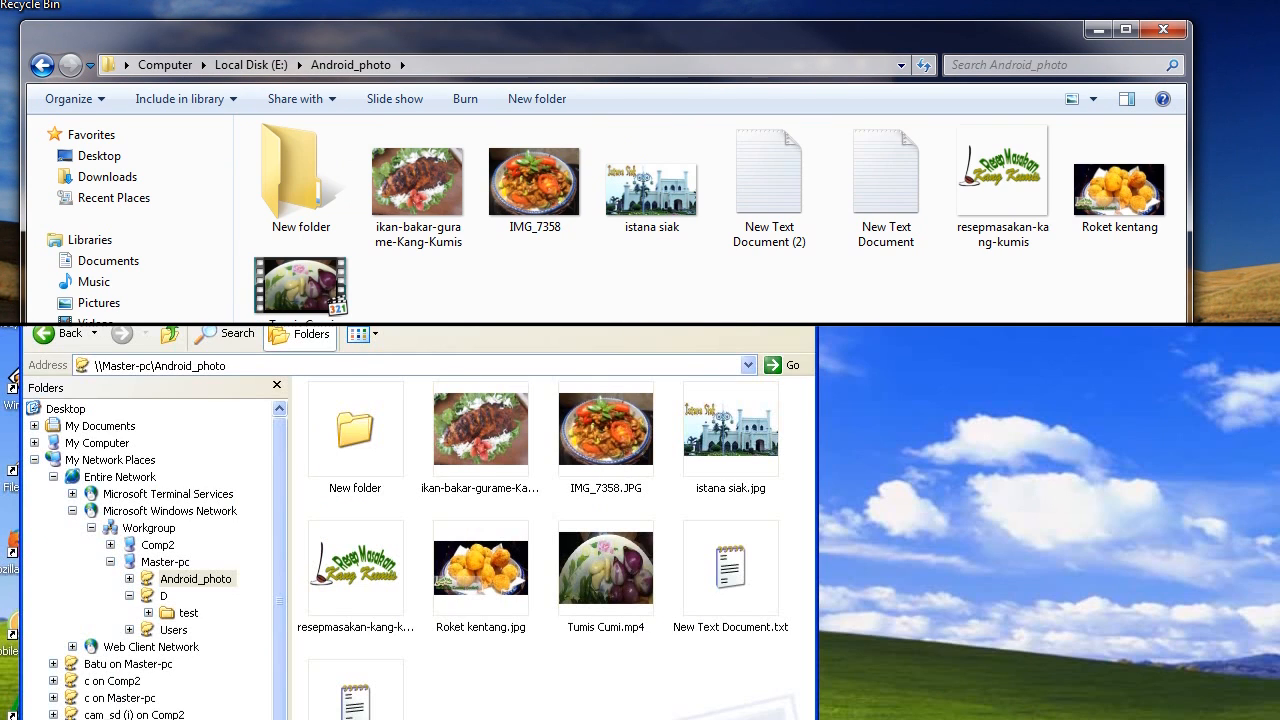
{"action": "right_click", "coordinate": [692, 592]}
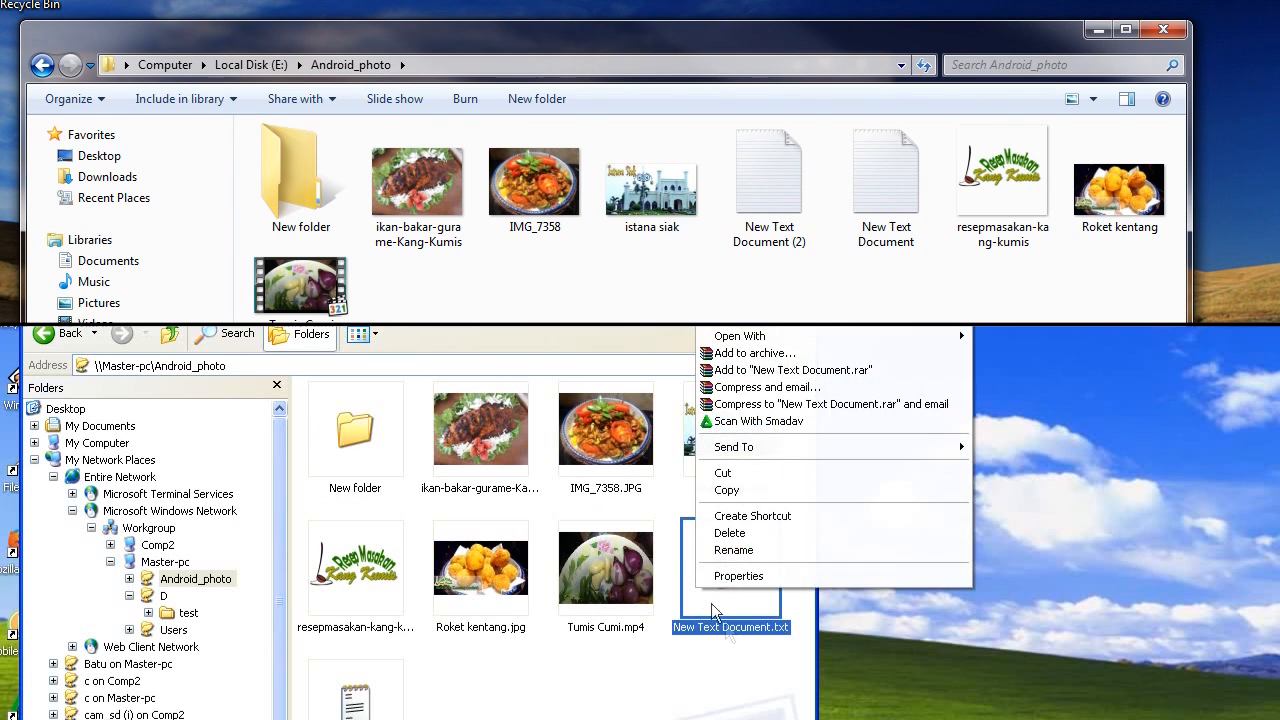
{"action": "left_click", "coordinate": [740, 552]}
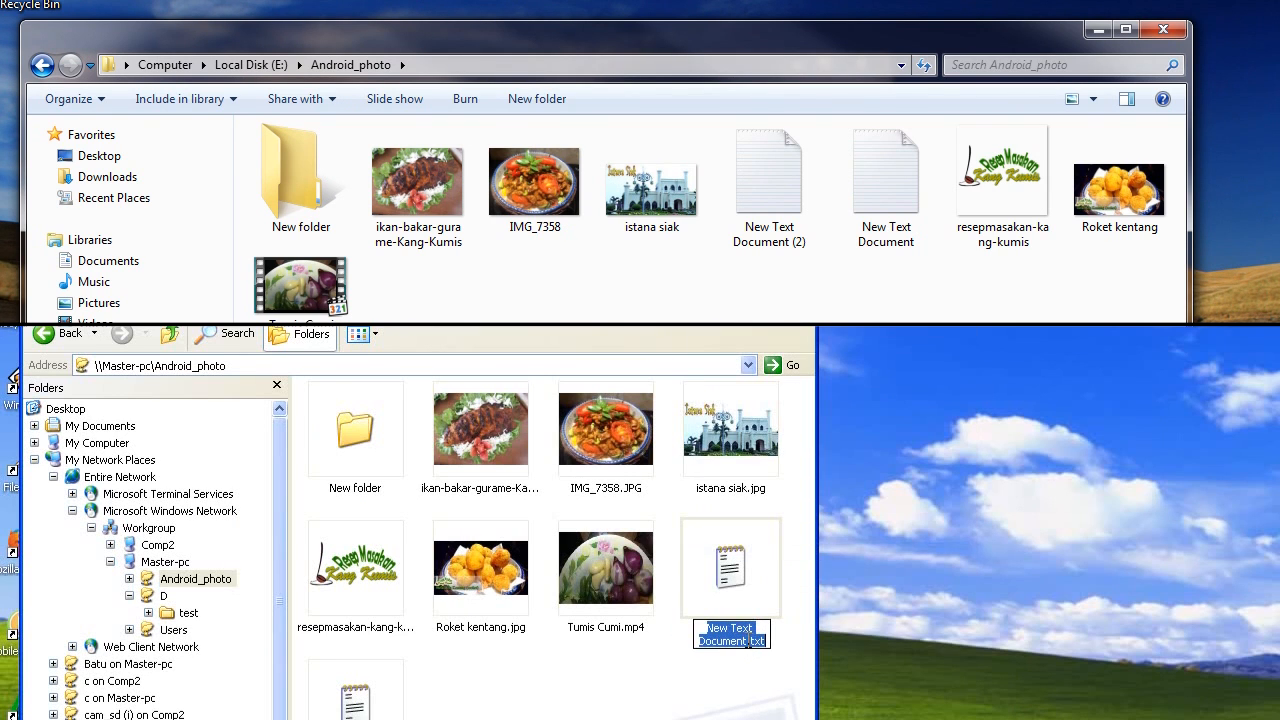
{"action": "left_click_drag", "start_coordinate": [748, 640], "coordinate": [669, 614]}
{"action": "type", "text": "te"}
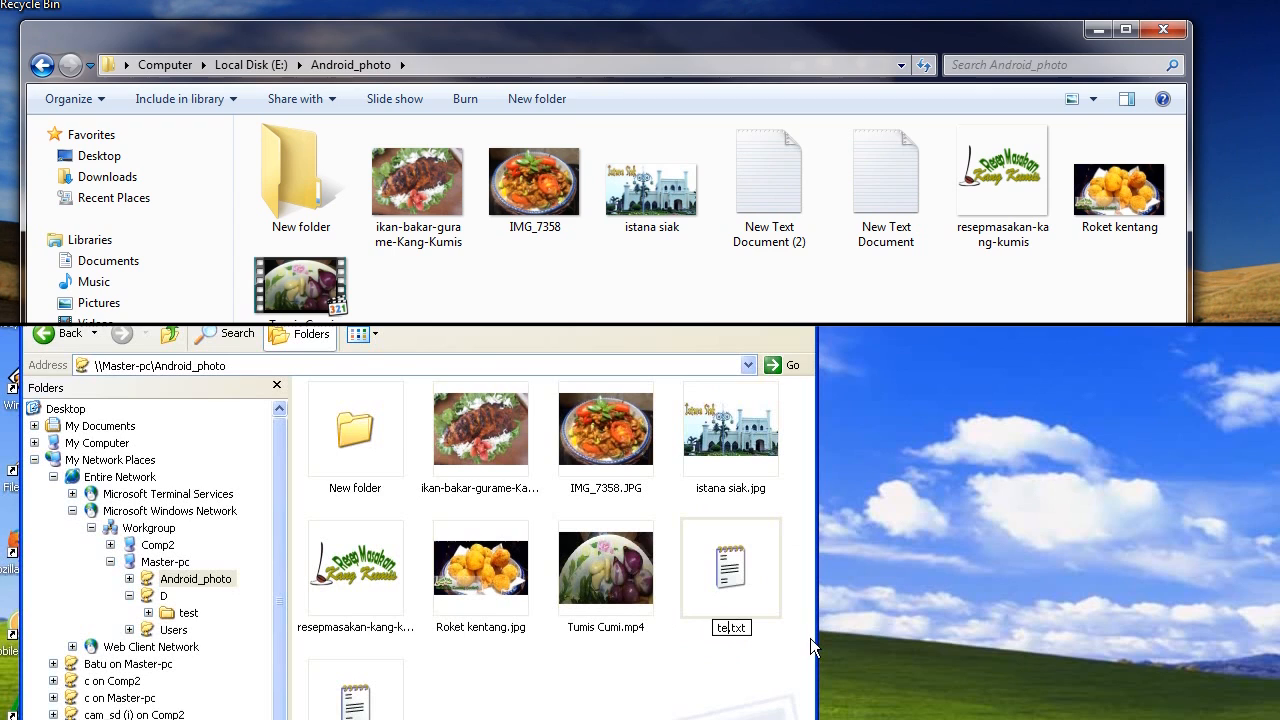
{"action": "type", "text": "syt"}
{"action": "key", "text": "Return"}
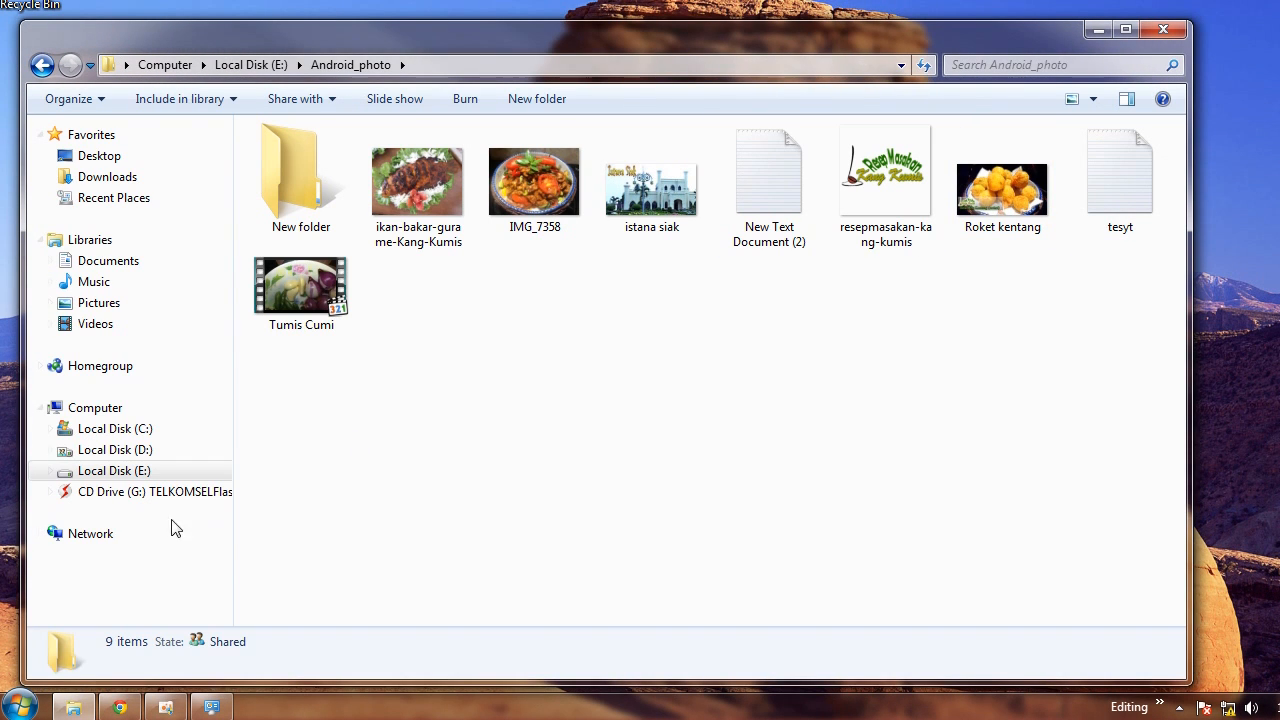
Create a new text document named Test2 in the test5 folder of COMP2's shared Data (D) drive over the network
{"action": "left_click", "coordinate": [157, 534]}
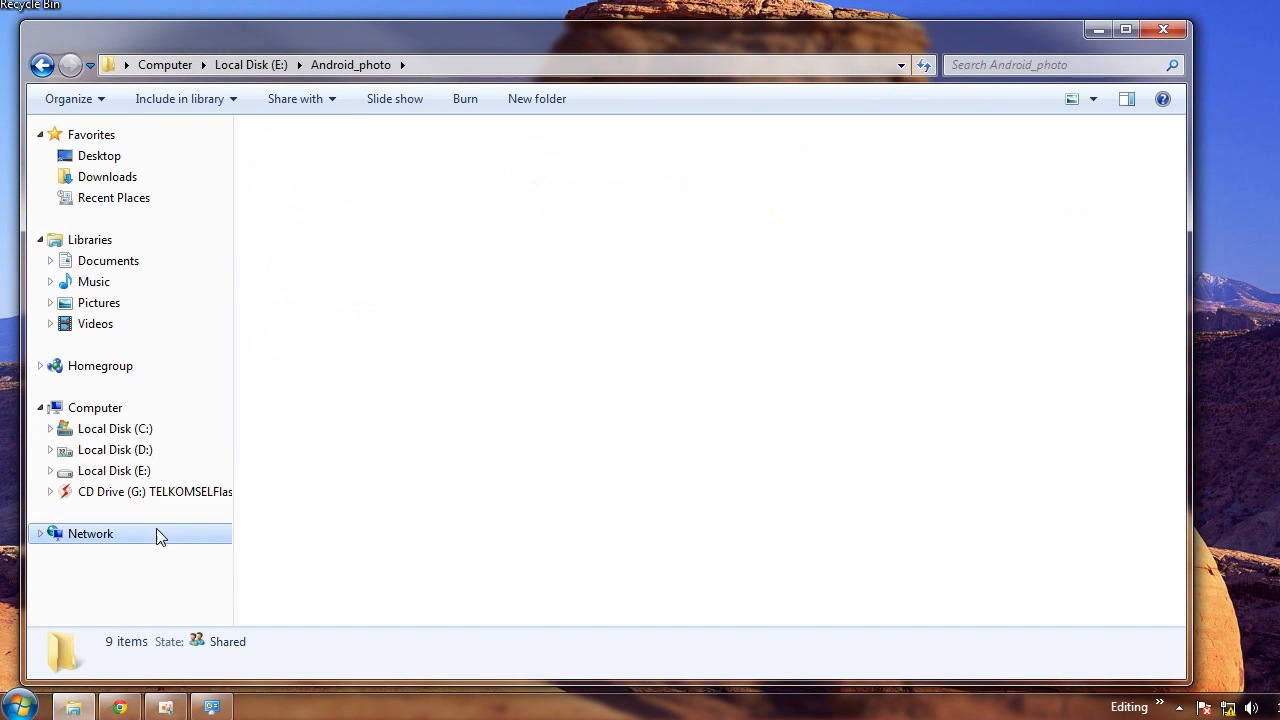
{"action": "double_click", "coordinate": [383, 183]}
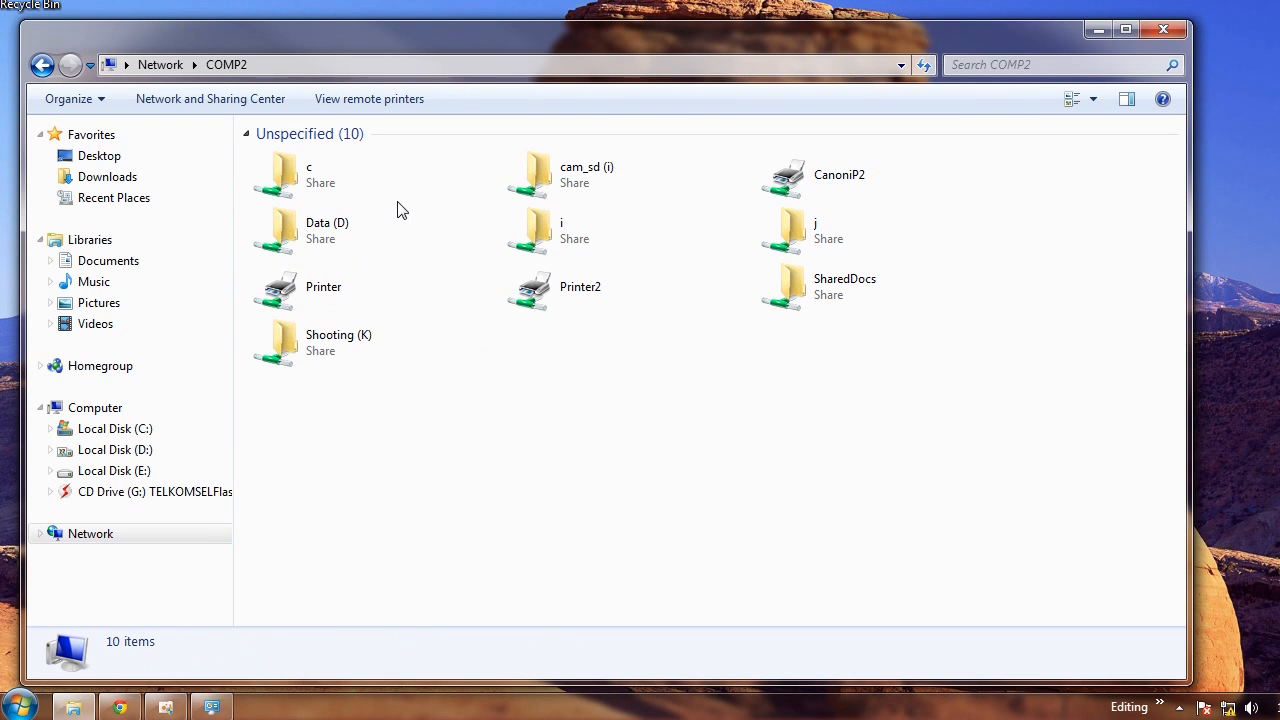
{"action": "double_click", "coordinate": [357, 233]}
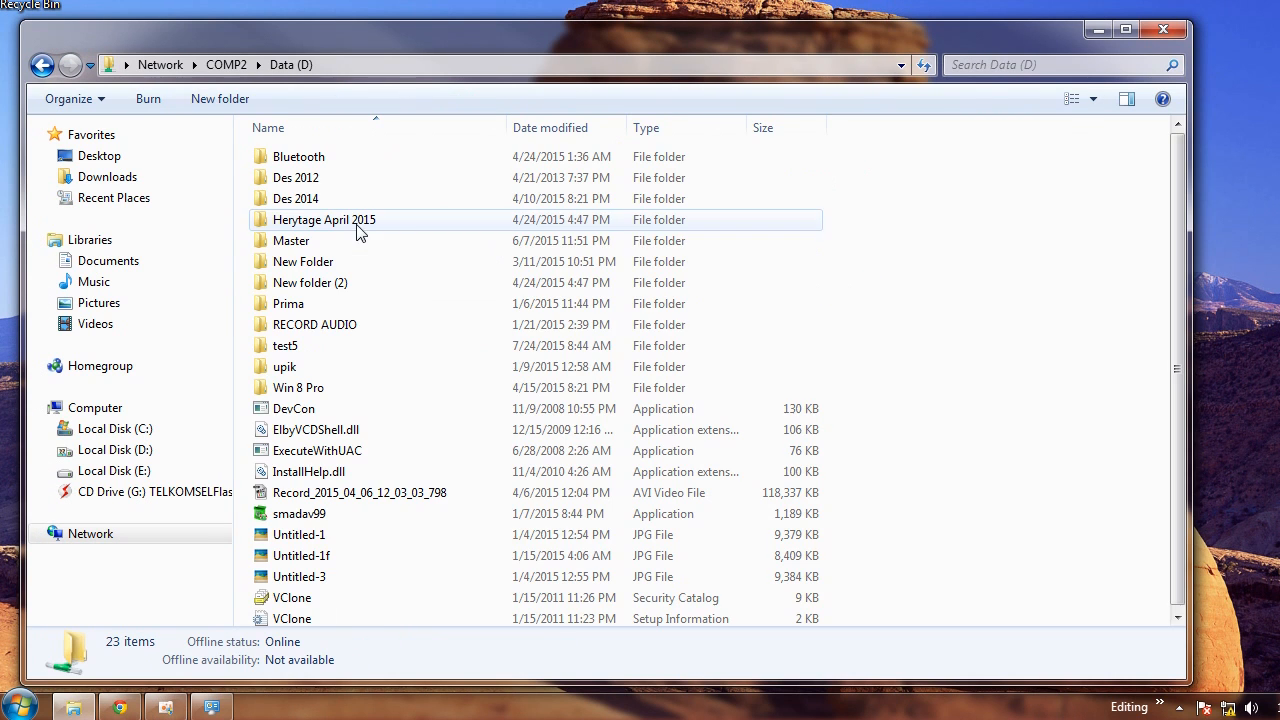
{"action": "double_click", "coordinate": [286, 346]}
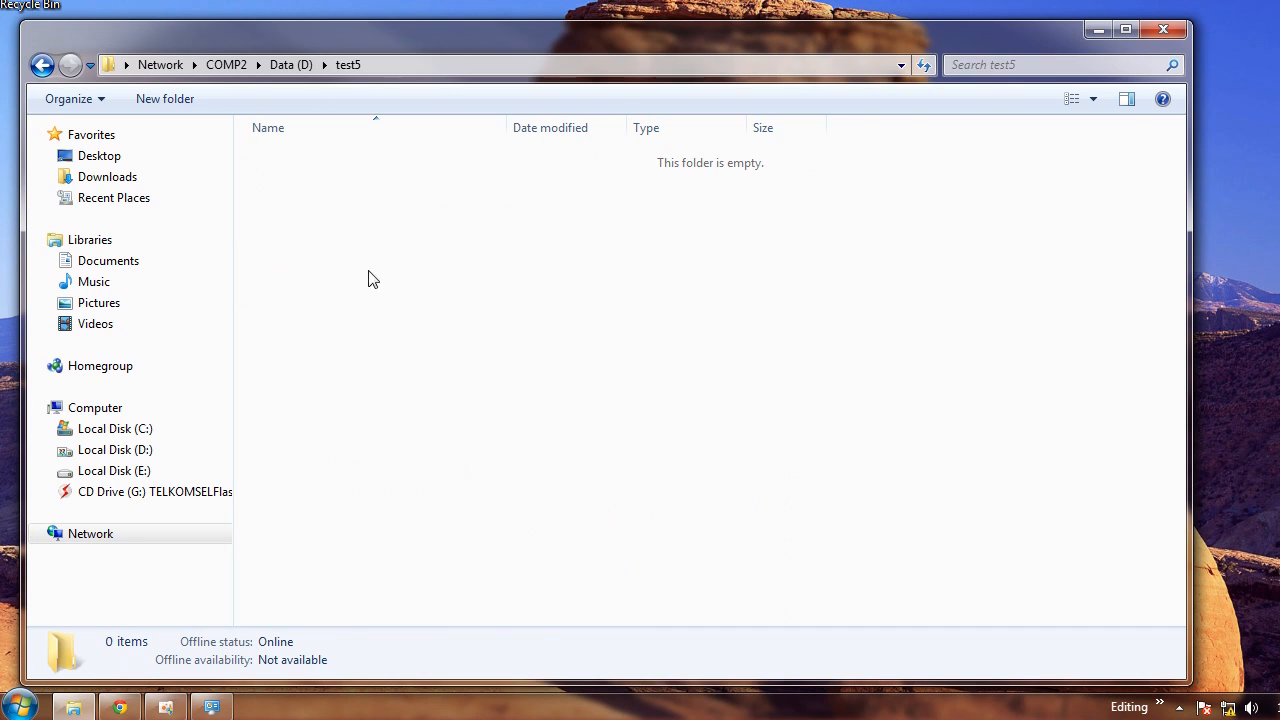
{"action": "right_click", "coordinate": [358, 186]}
{"action": "mouse_move", "coordinate": [520, 426]}
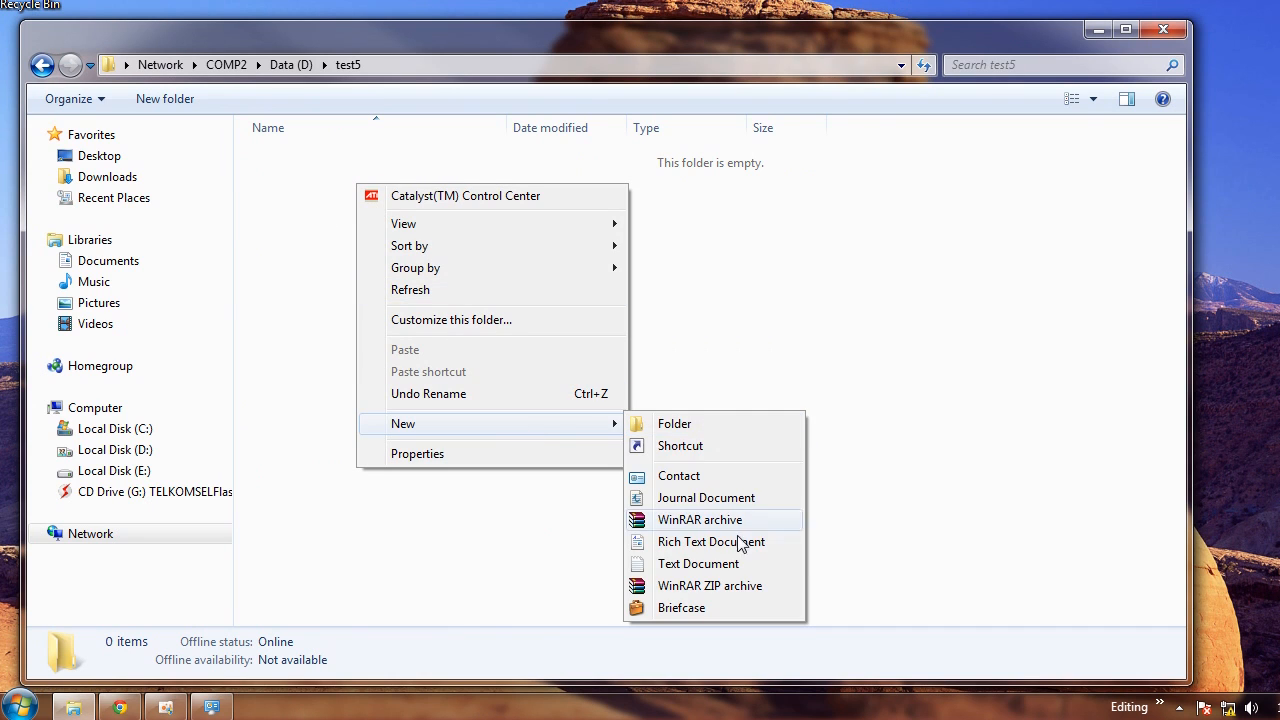
{"action": "left_click", "coordinate": [713, 566]}
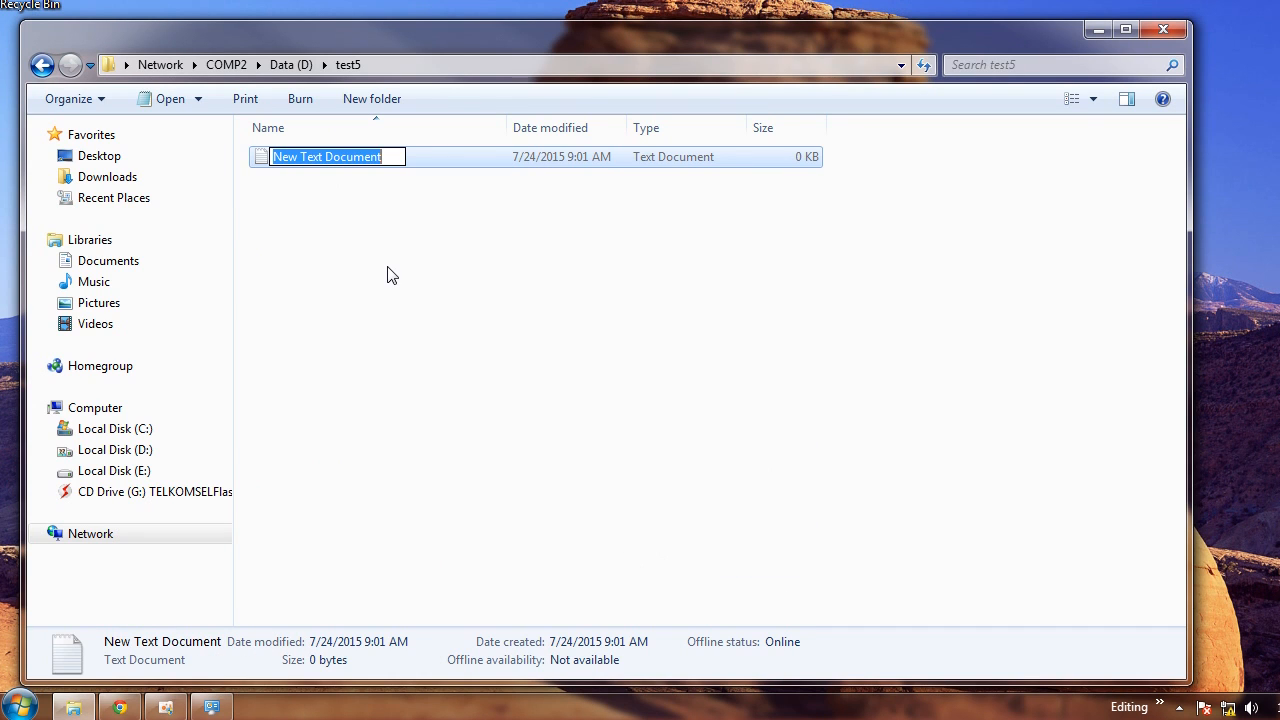
{"action": "type", "text": "Tes"}
{"action": "key", "text": "Return"}
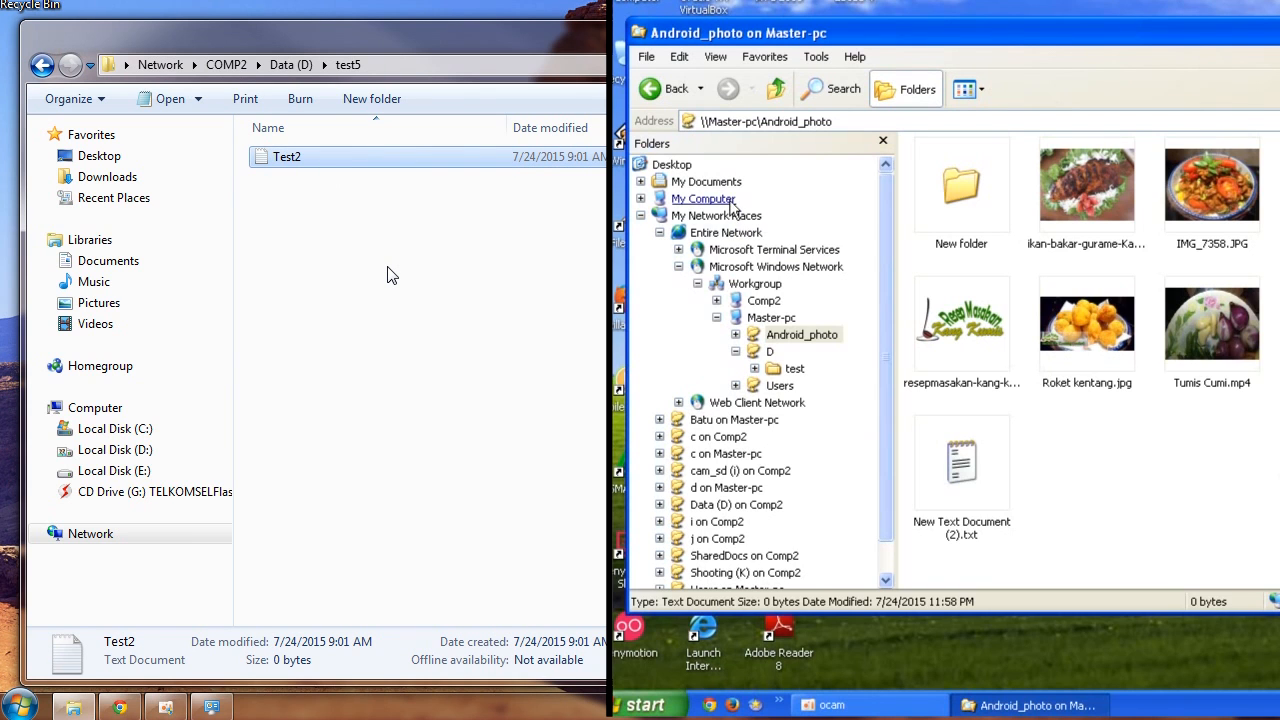
On the XP computer, open D:\test5 locally and rename Test2.txt to Testhfhgh.txt
{"action": "left_click", "coordinate": [732, 201]}
{"action": "left_click", "coordinate": [797, 236]}
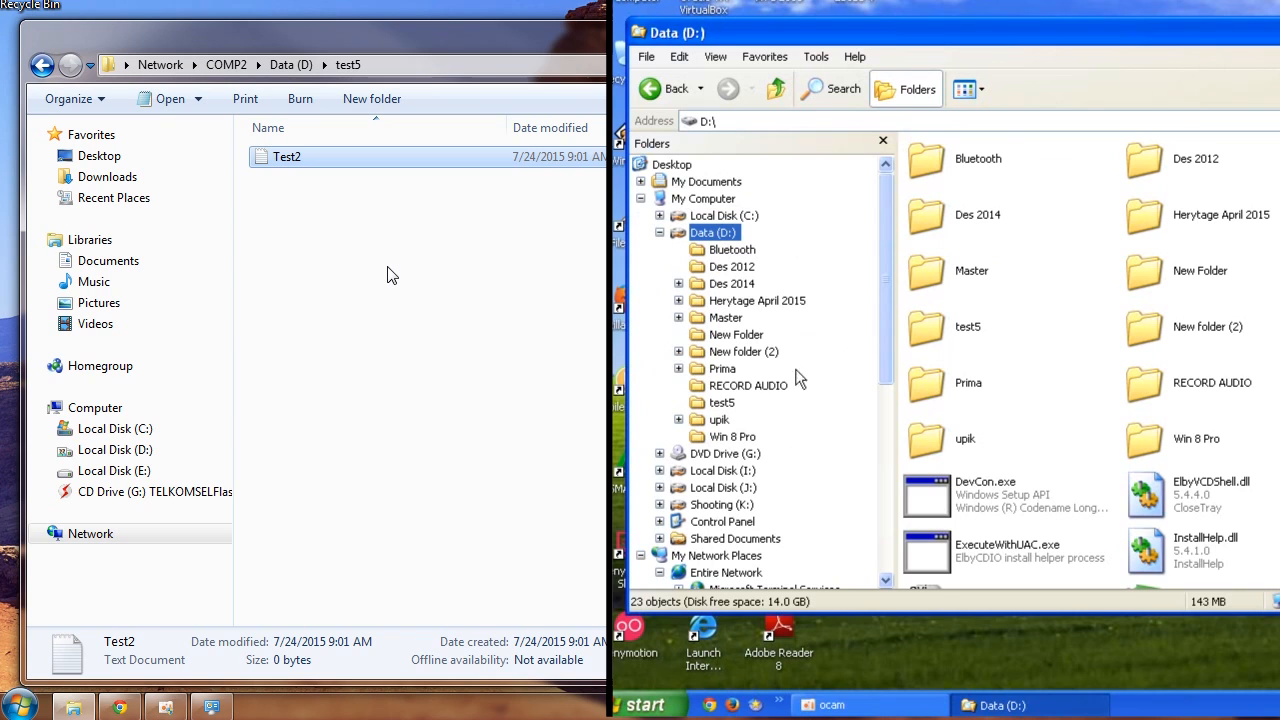
{"action": "left_click", "coordinate": [722, 403]}
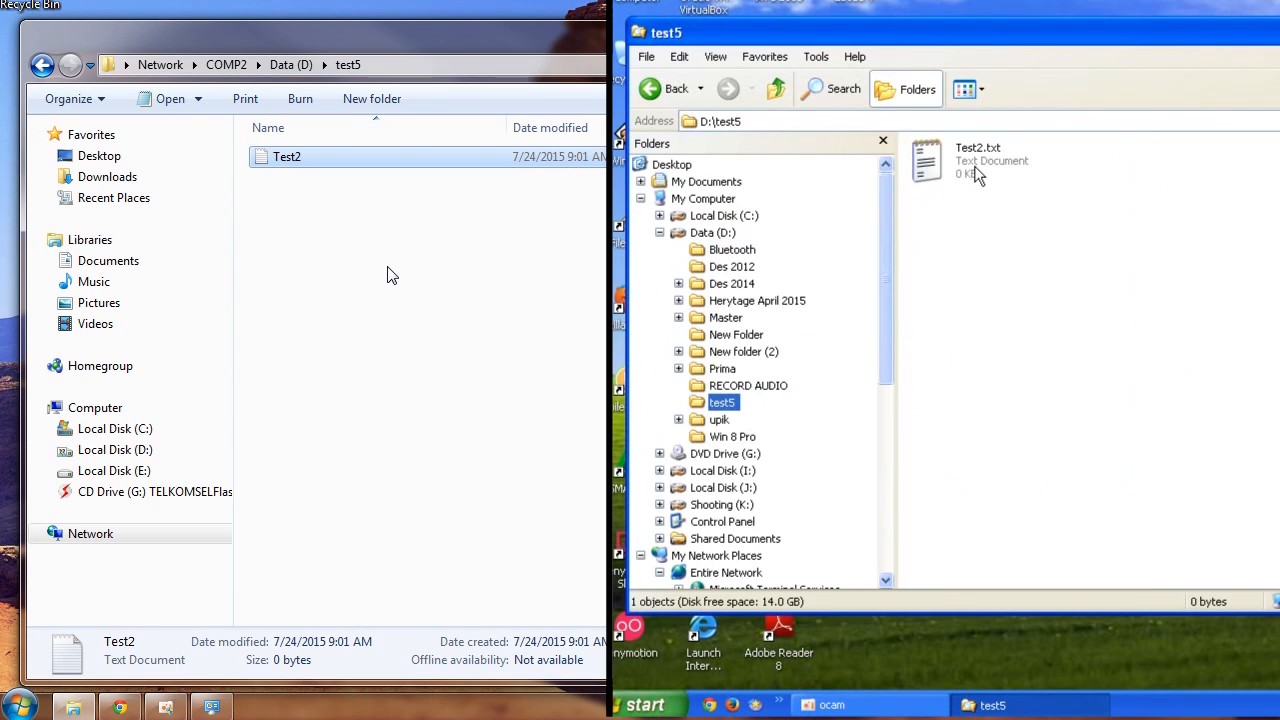
{"action": "left_click", "coordinate": [993, 183]}
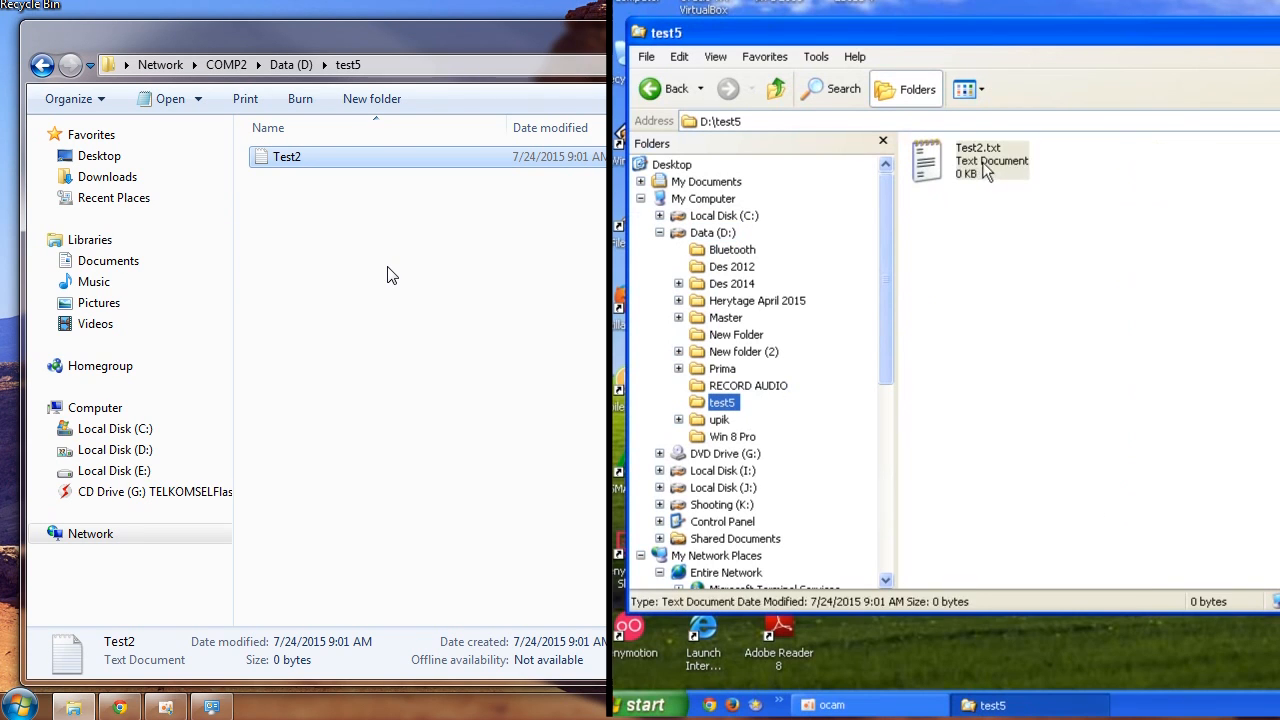
{"action": "right_click", "coordinate": [993, 183]}
{"action": "left_click", "coordinate": [1100, 528]}
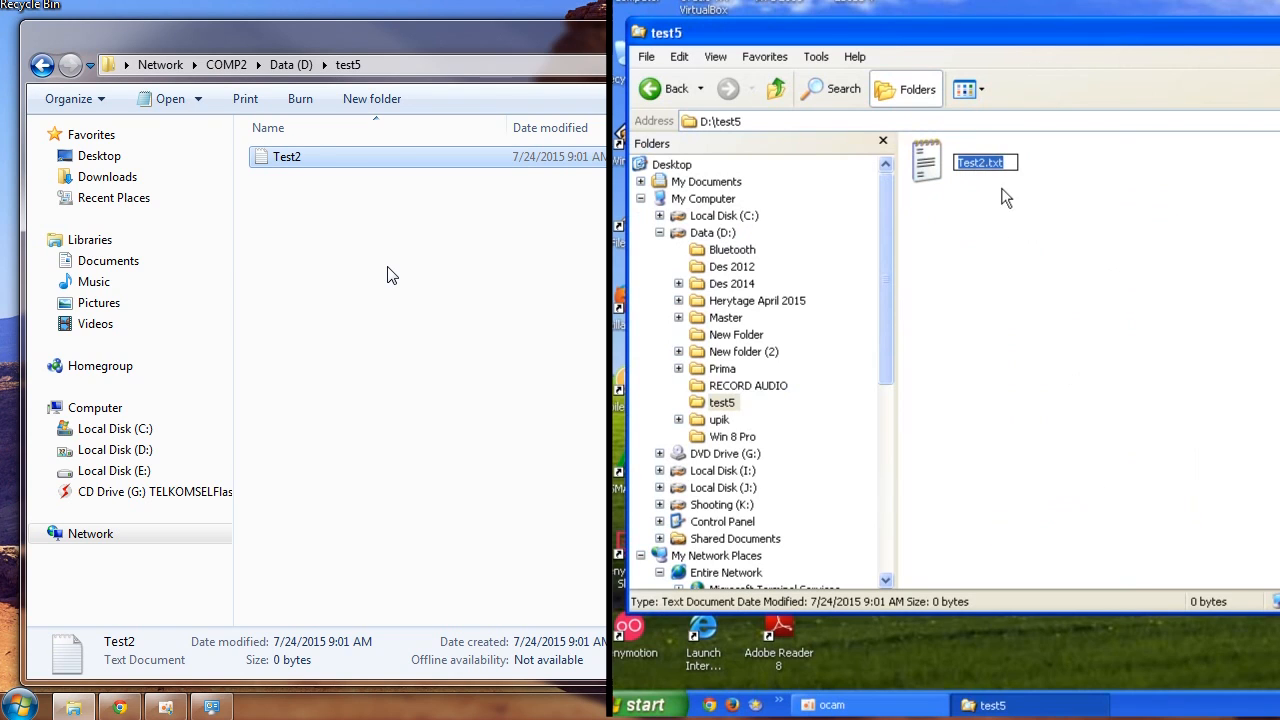
{"action": "left_click", "coordinate": [985, 164]}
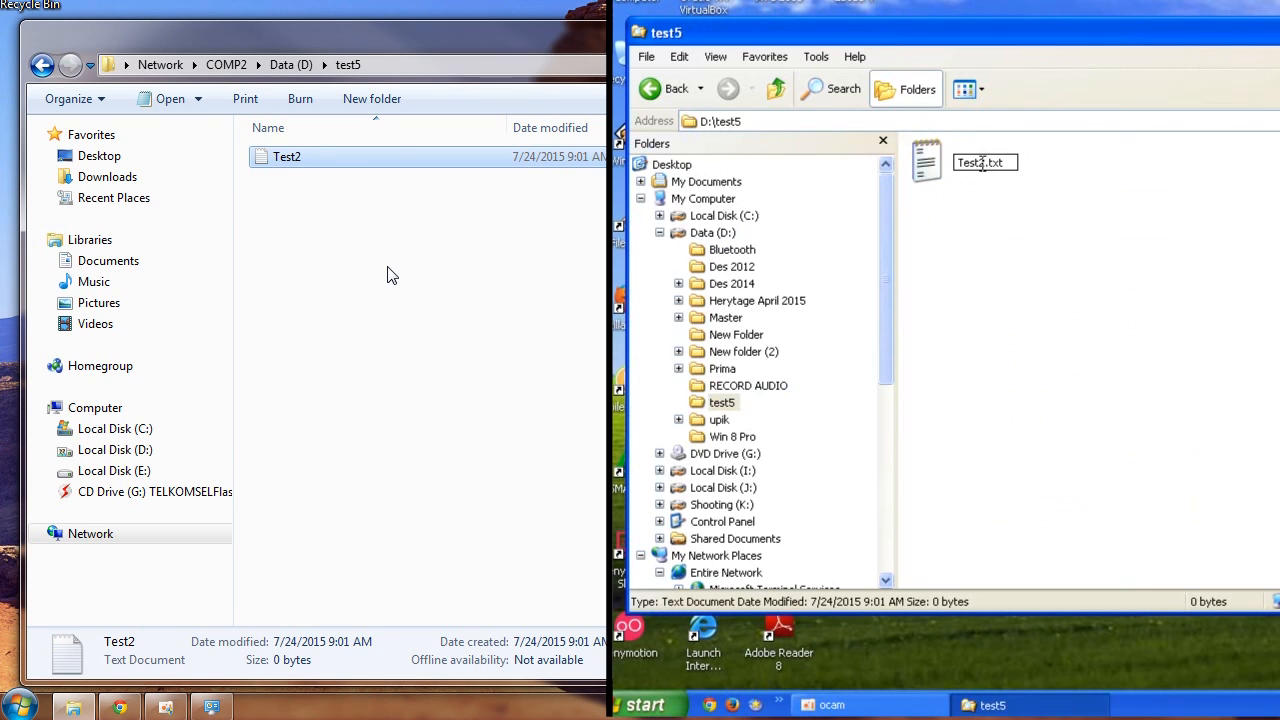
{"action": "key", "text": "BackSpace"}
{"action": "type", "text": "hfhgh"}
{"action": "key", "text": "Return"}
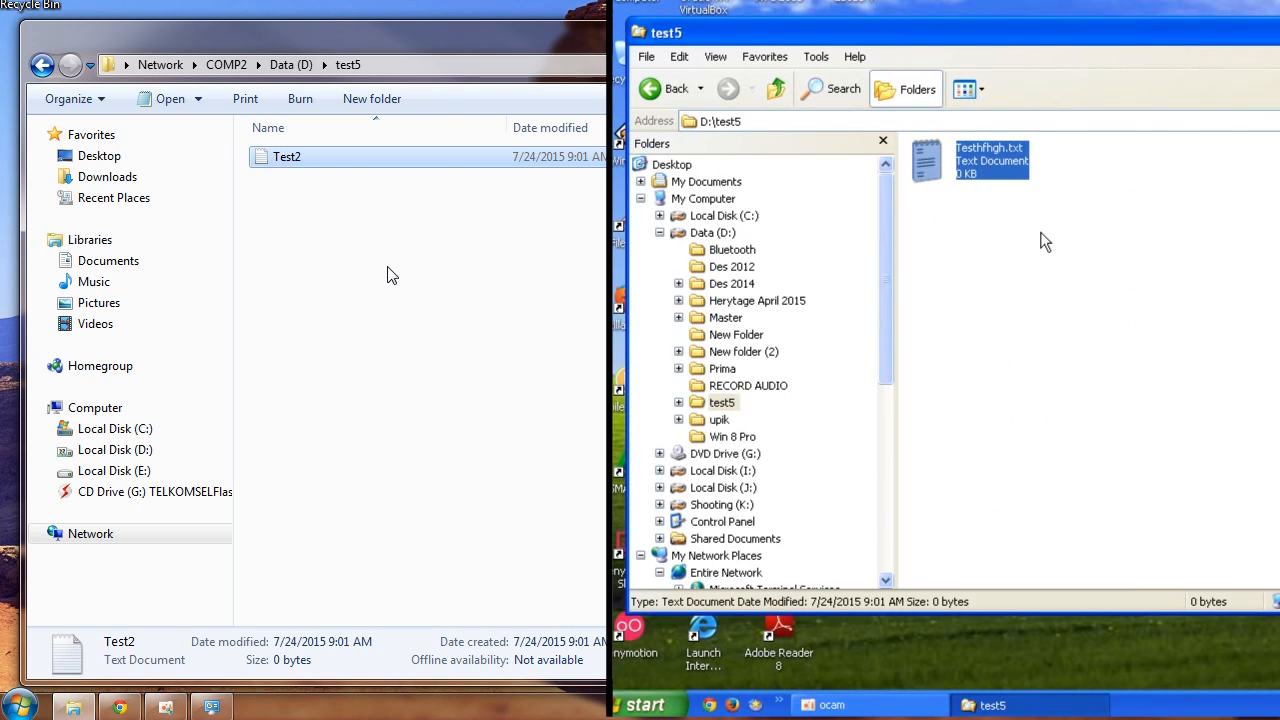